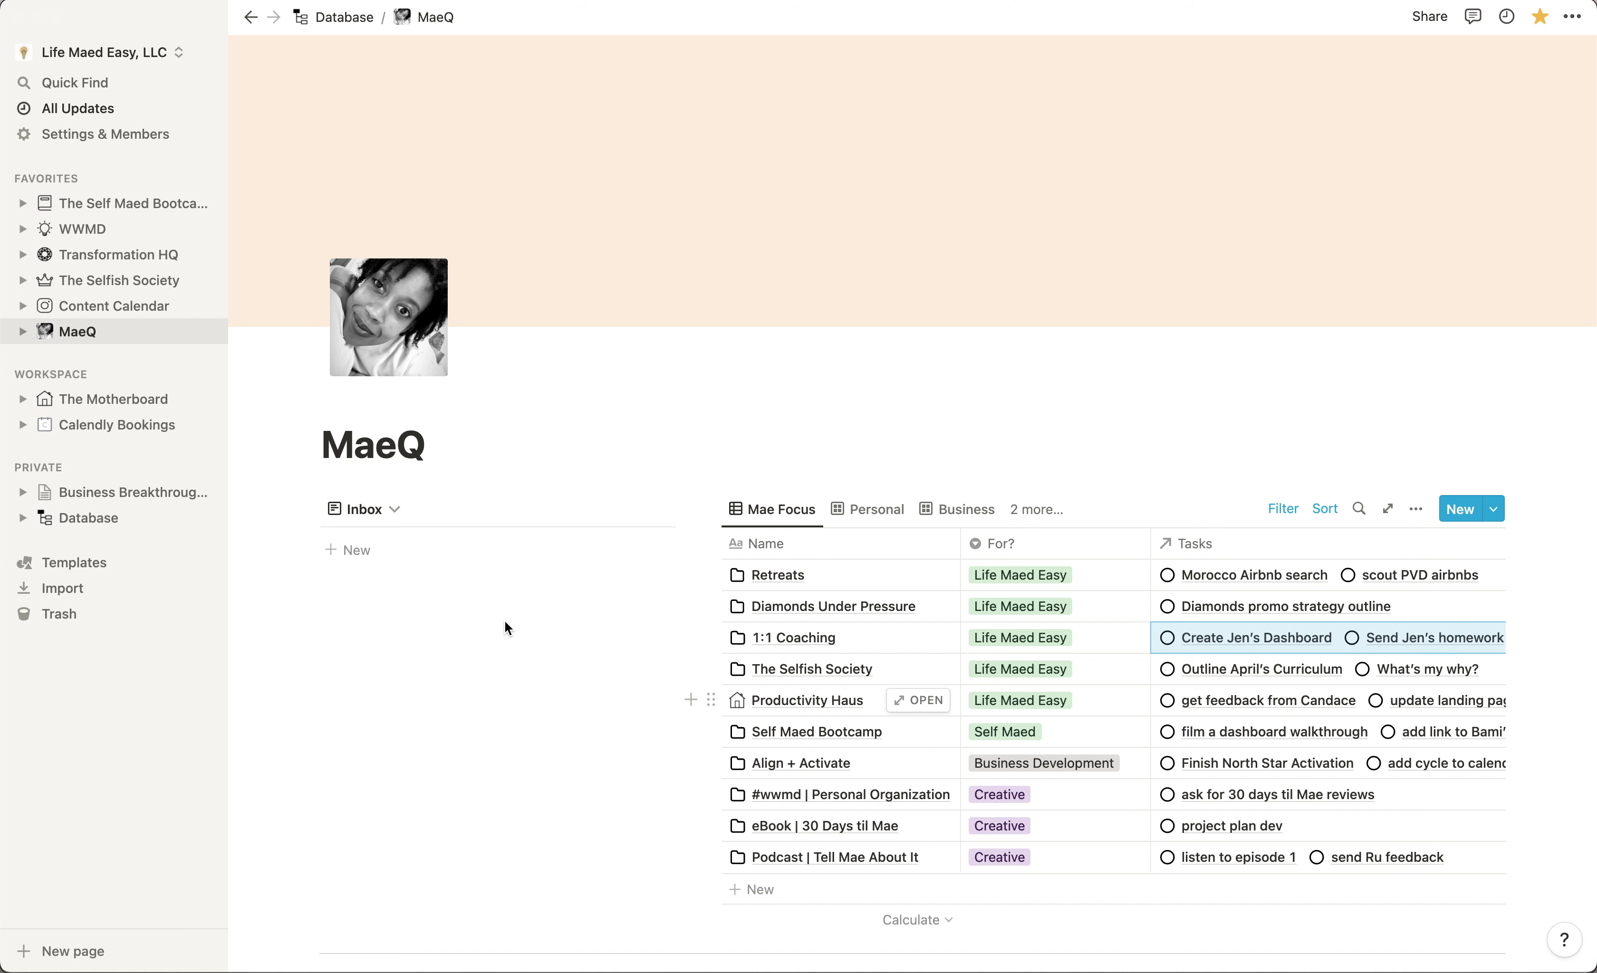
- Expand The Self Maed Bootcamp favorite to view its nested module pages, and collapse it again
scroll(505, 628, "down", 2)
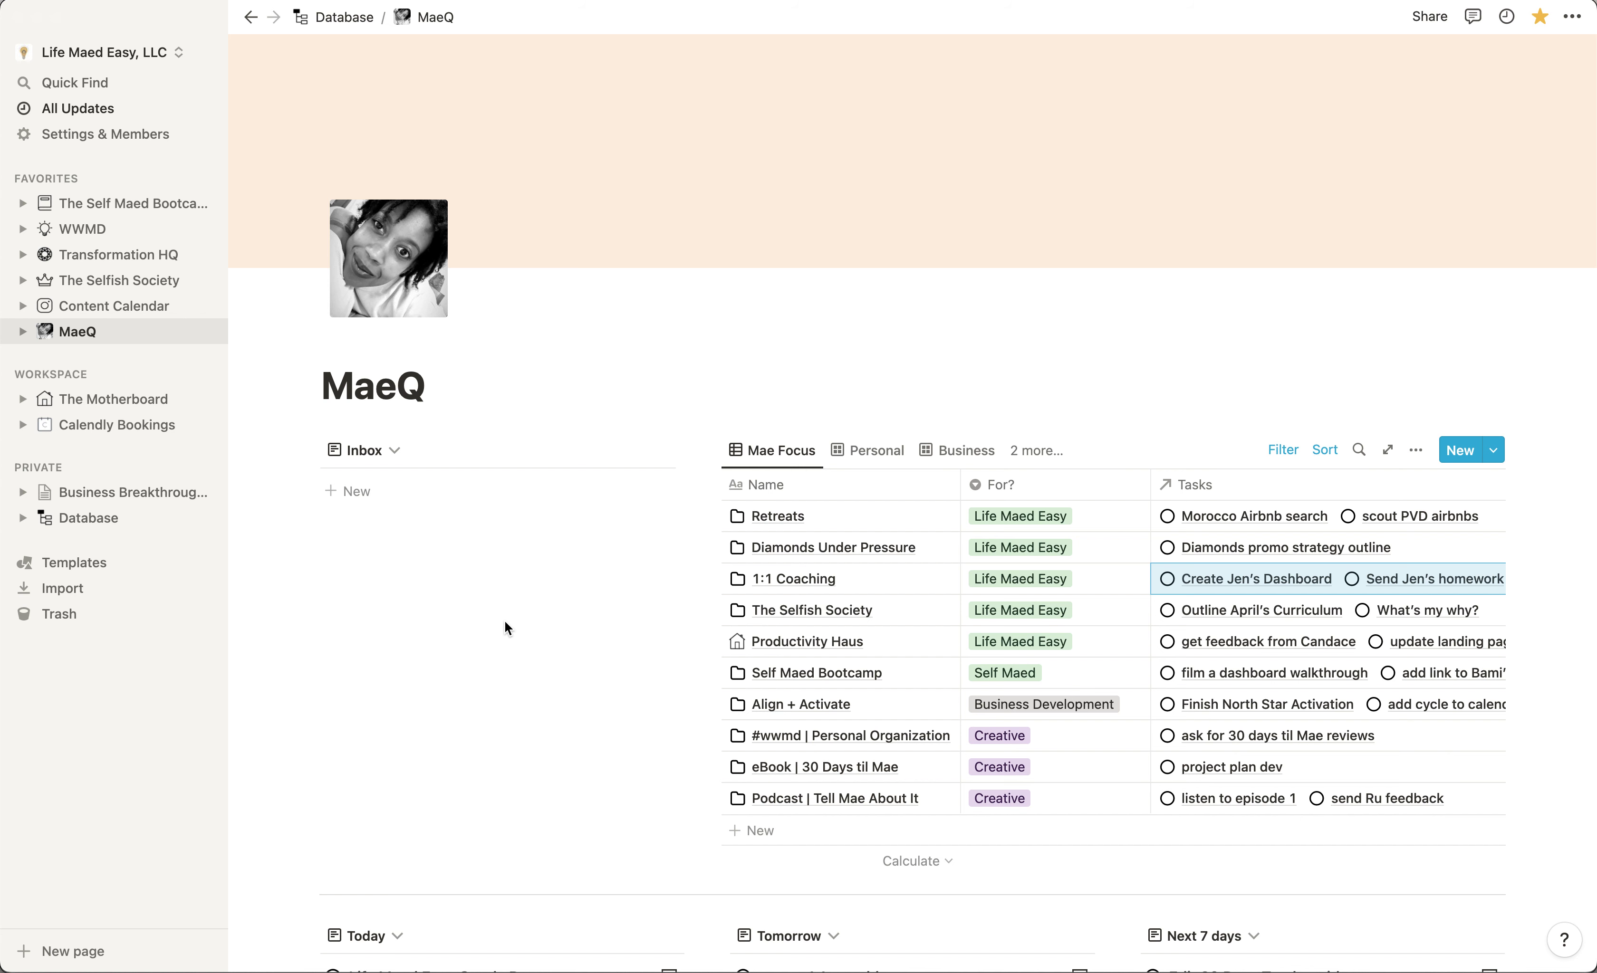
scroll(505, 628, "down", 1)
scroll(505, 628, "up", 2)
scroll(506, 628, "up", 1)
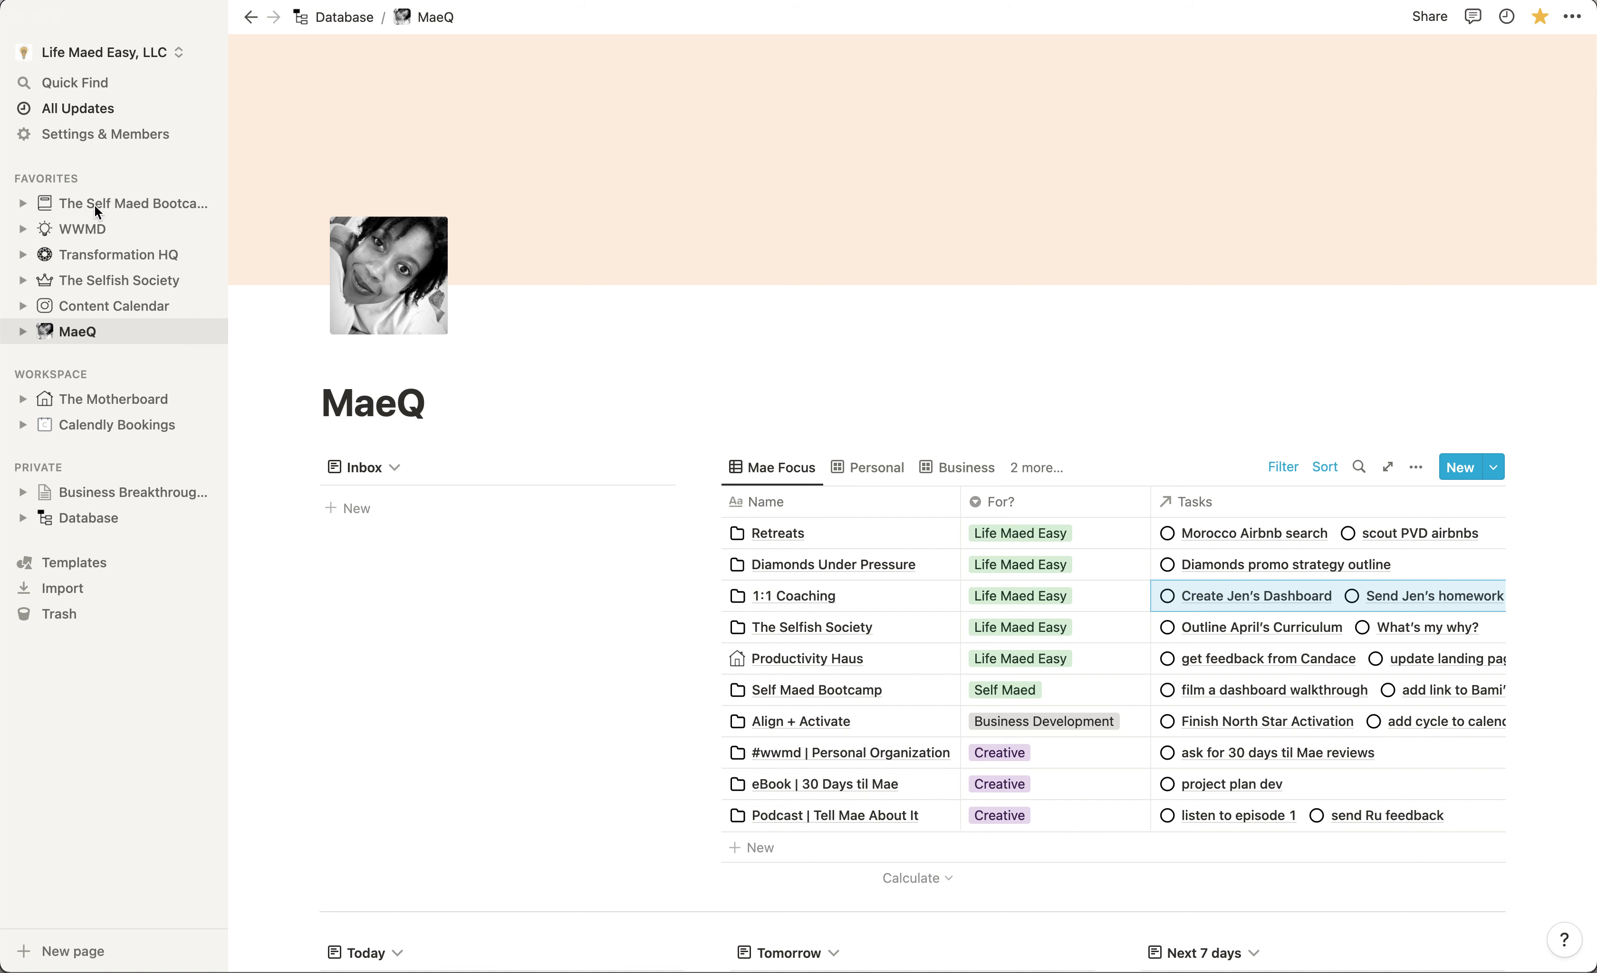
left_click(23, 203)
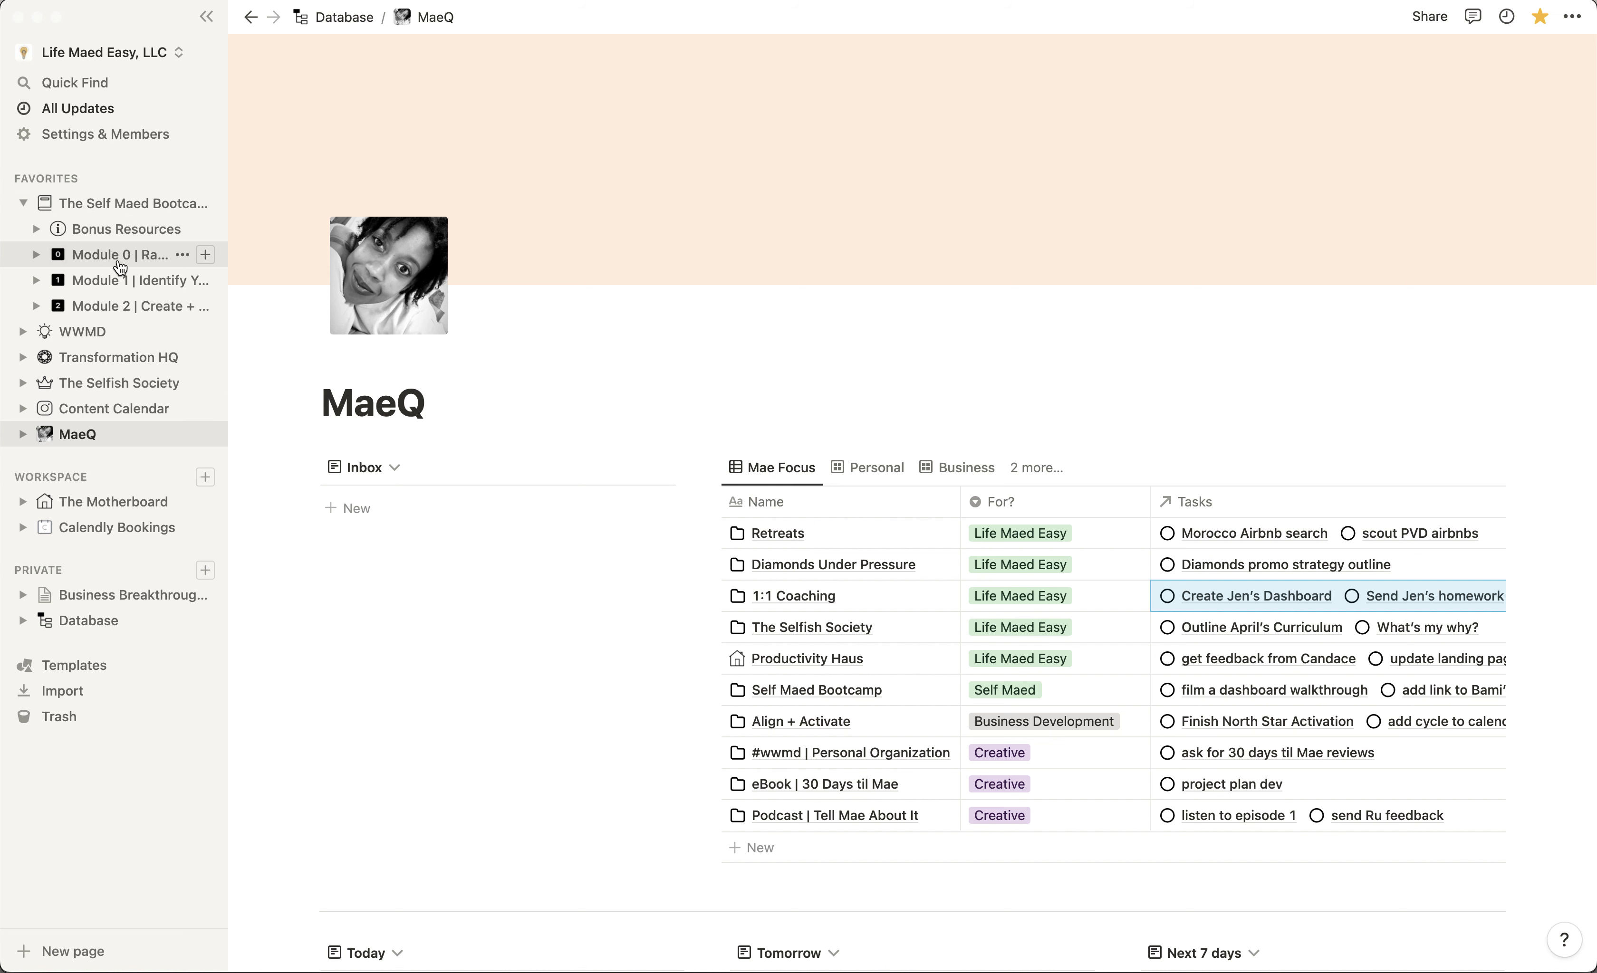
left_click(23, 204)
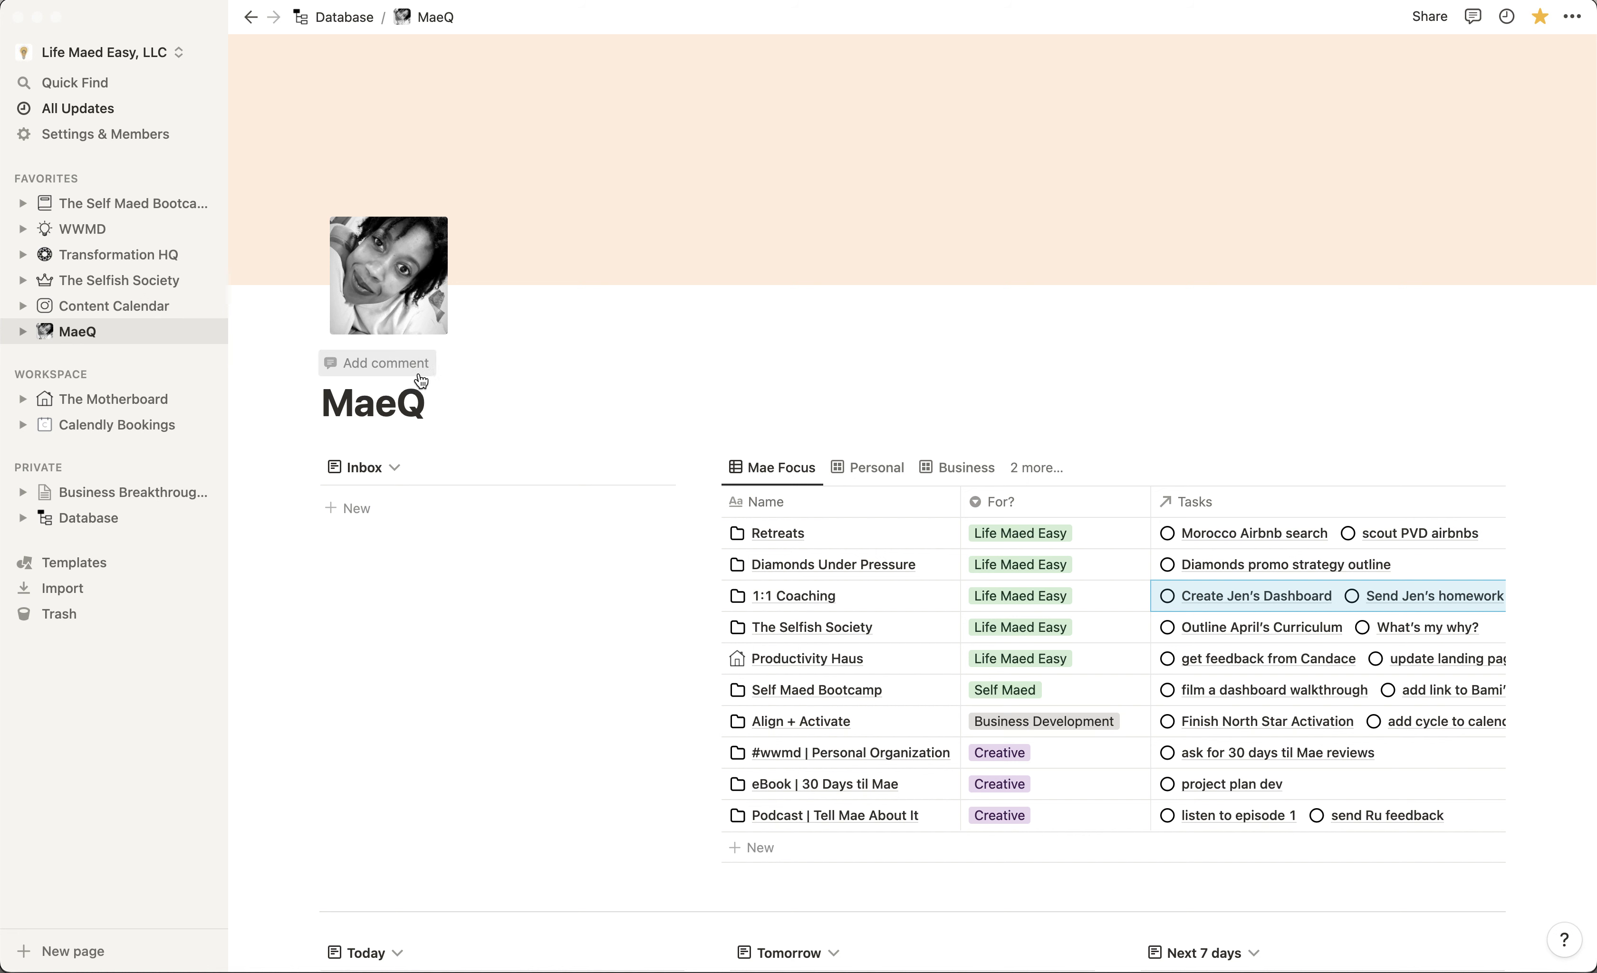
- Visit The Motherboard page, and return to the MaeQ dashboard to look over its inbox, projects and task lists
left_click(133, 403)
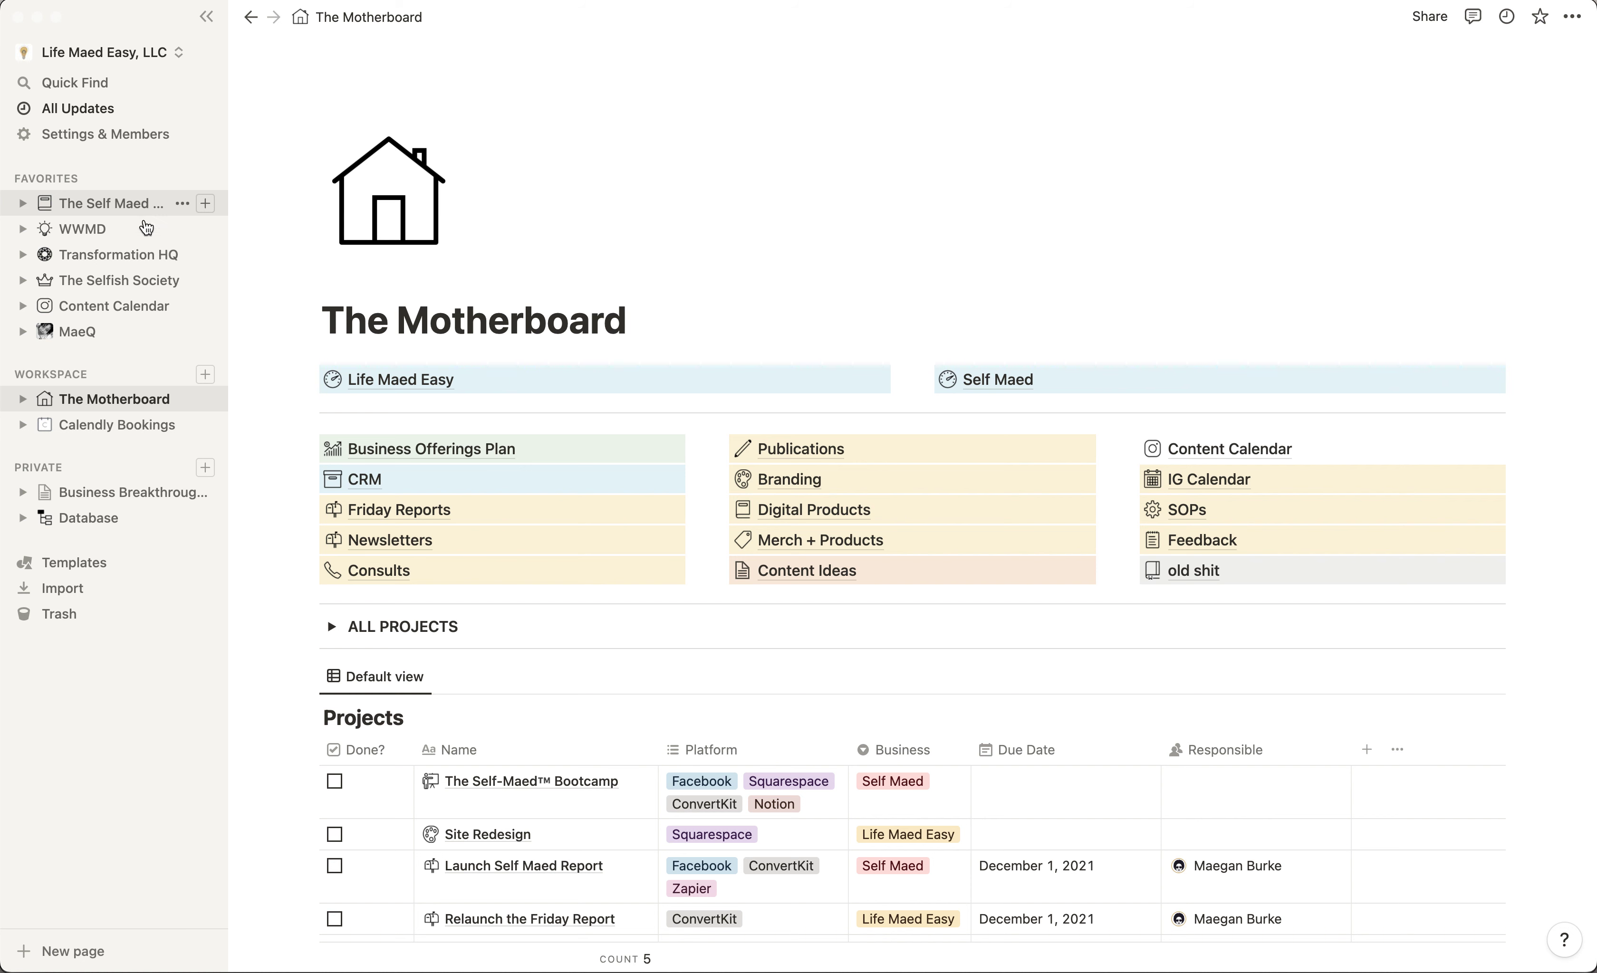
left_click(121, 331)
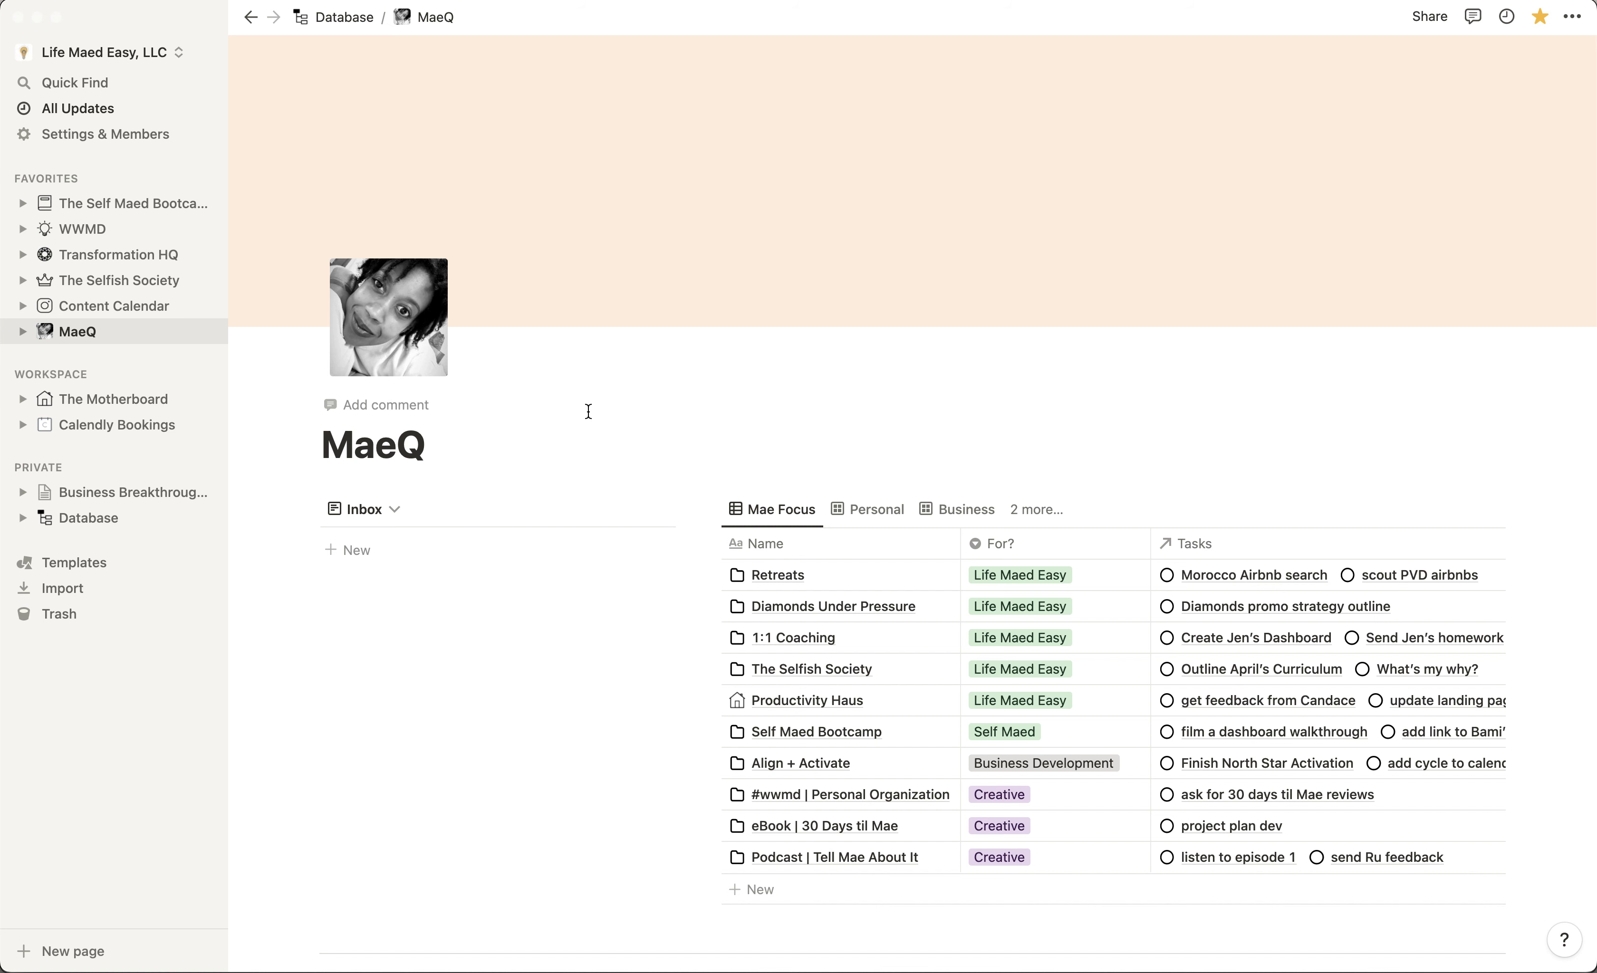
scroll(588, 411, "down", 3)
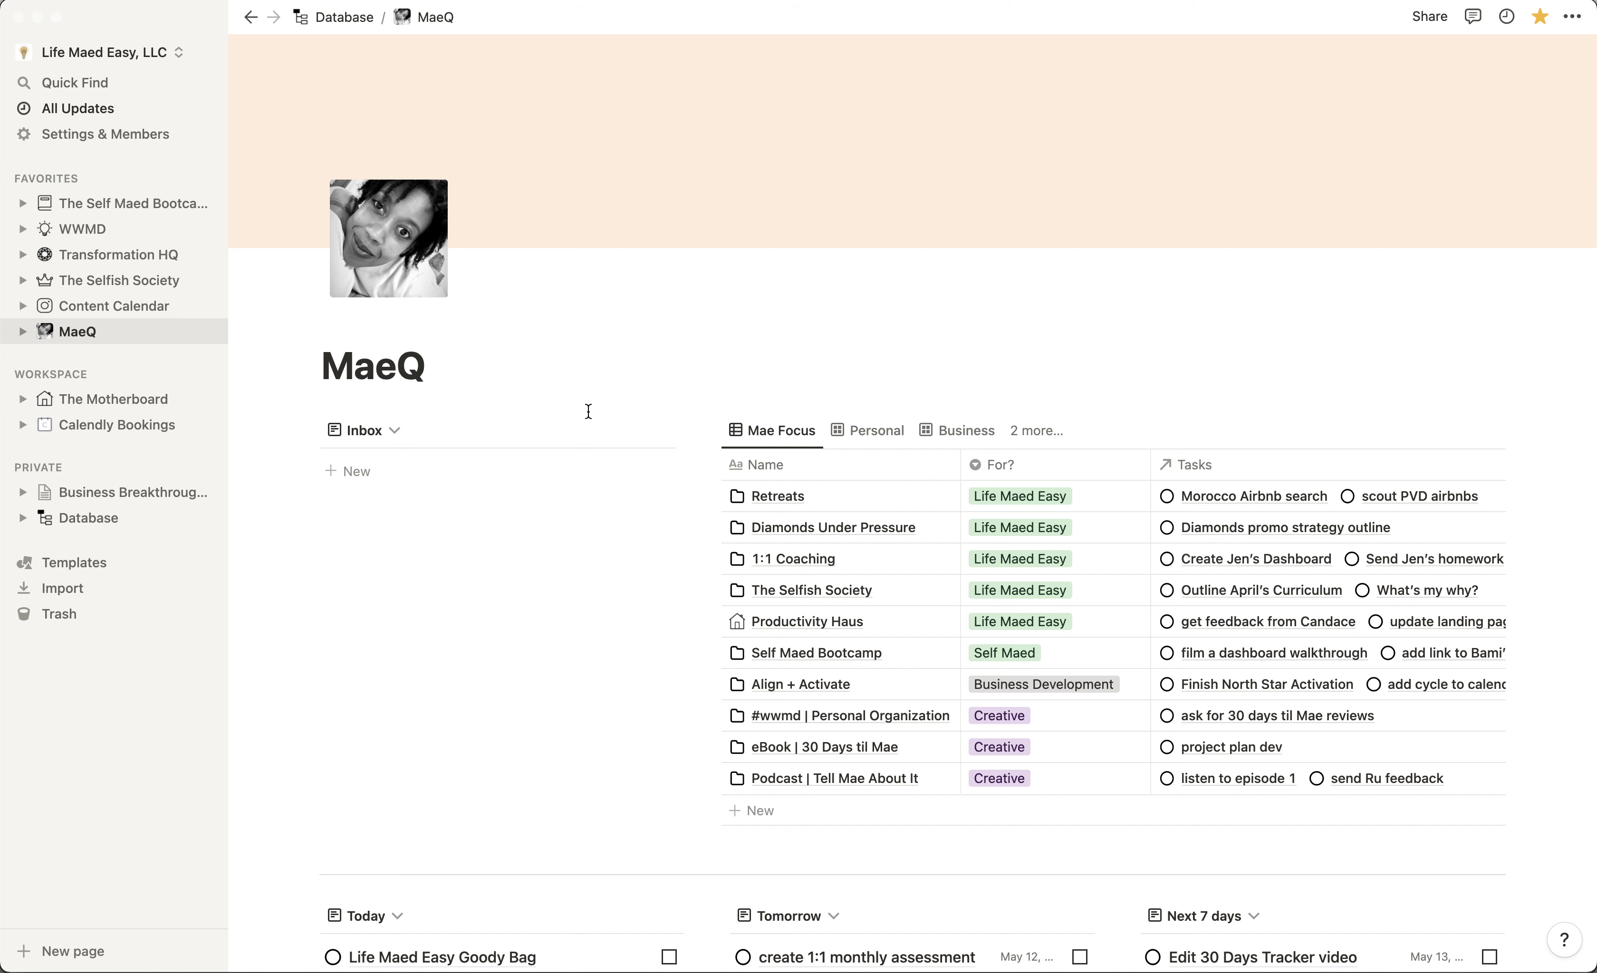
scroll(588, 411, "down", 1)
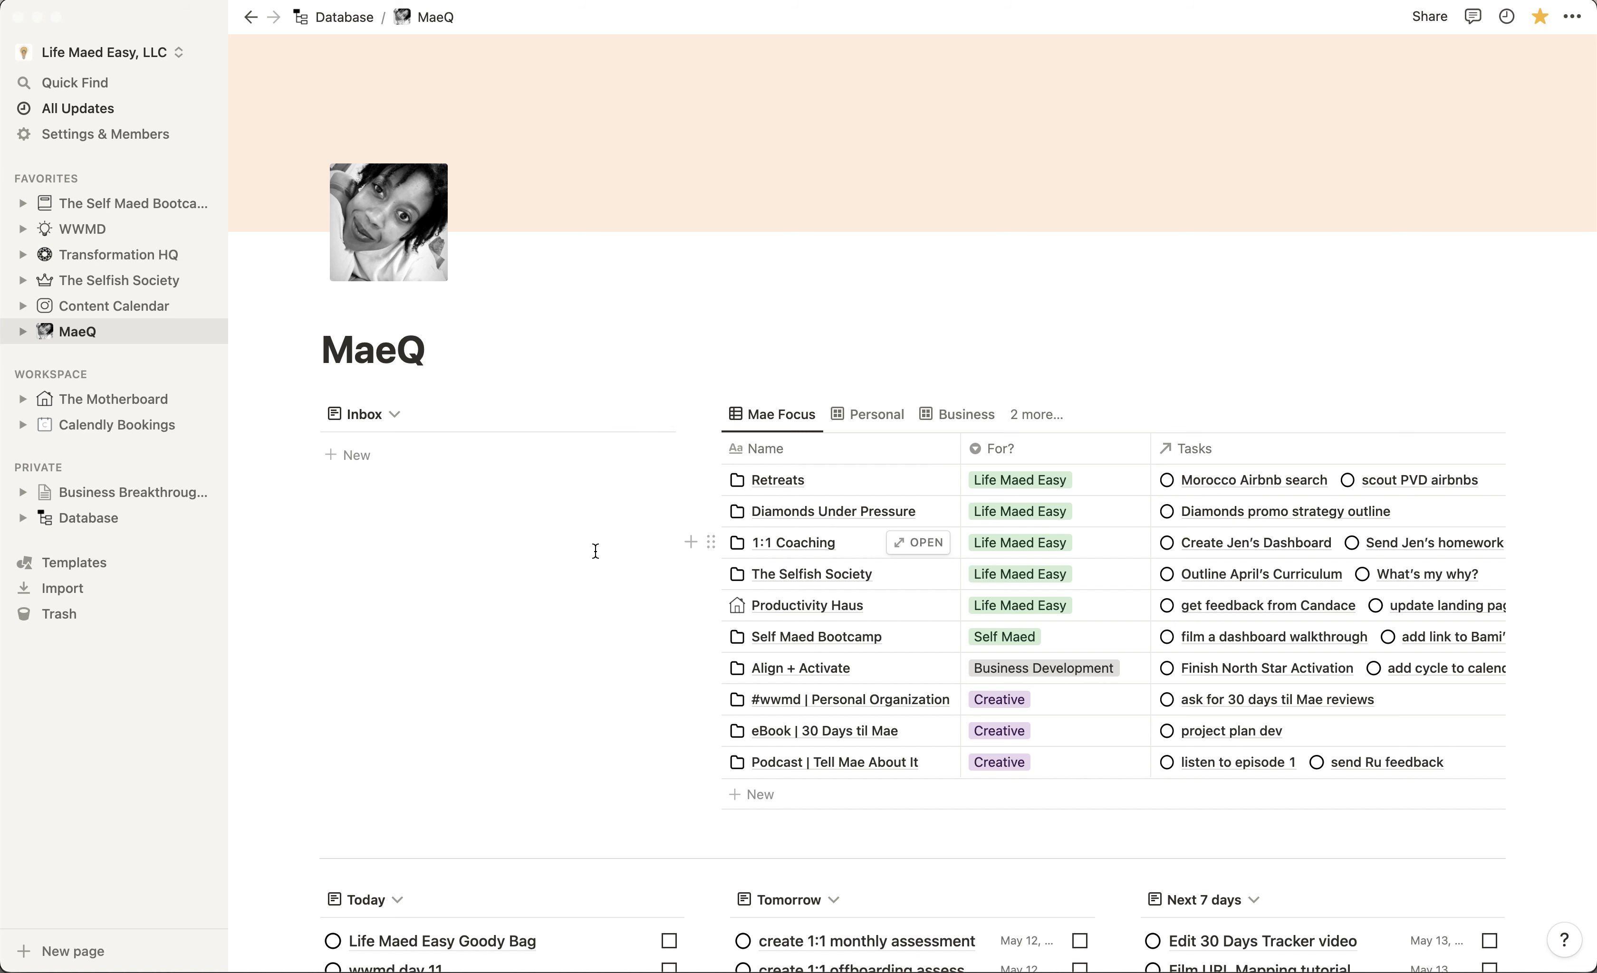
scroll(595, 550, "down", 2)
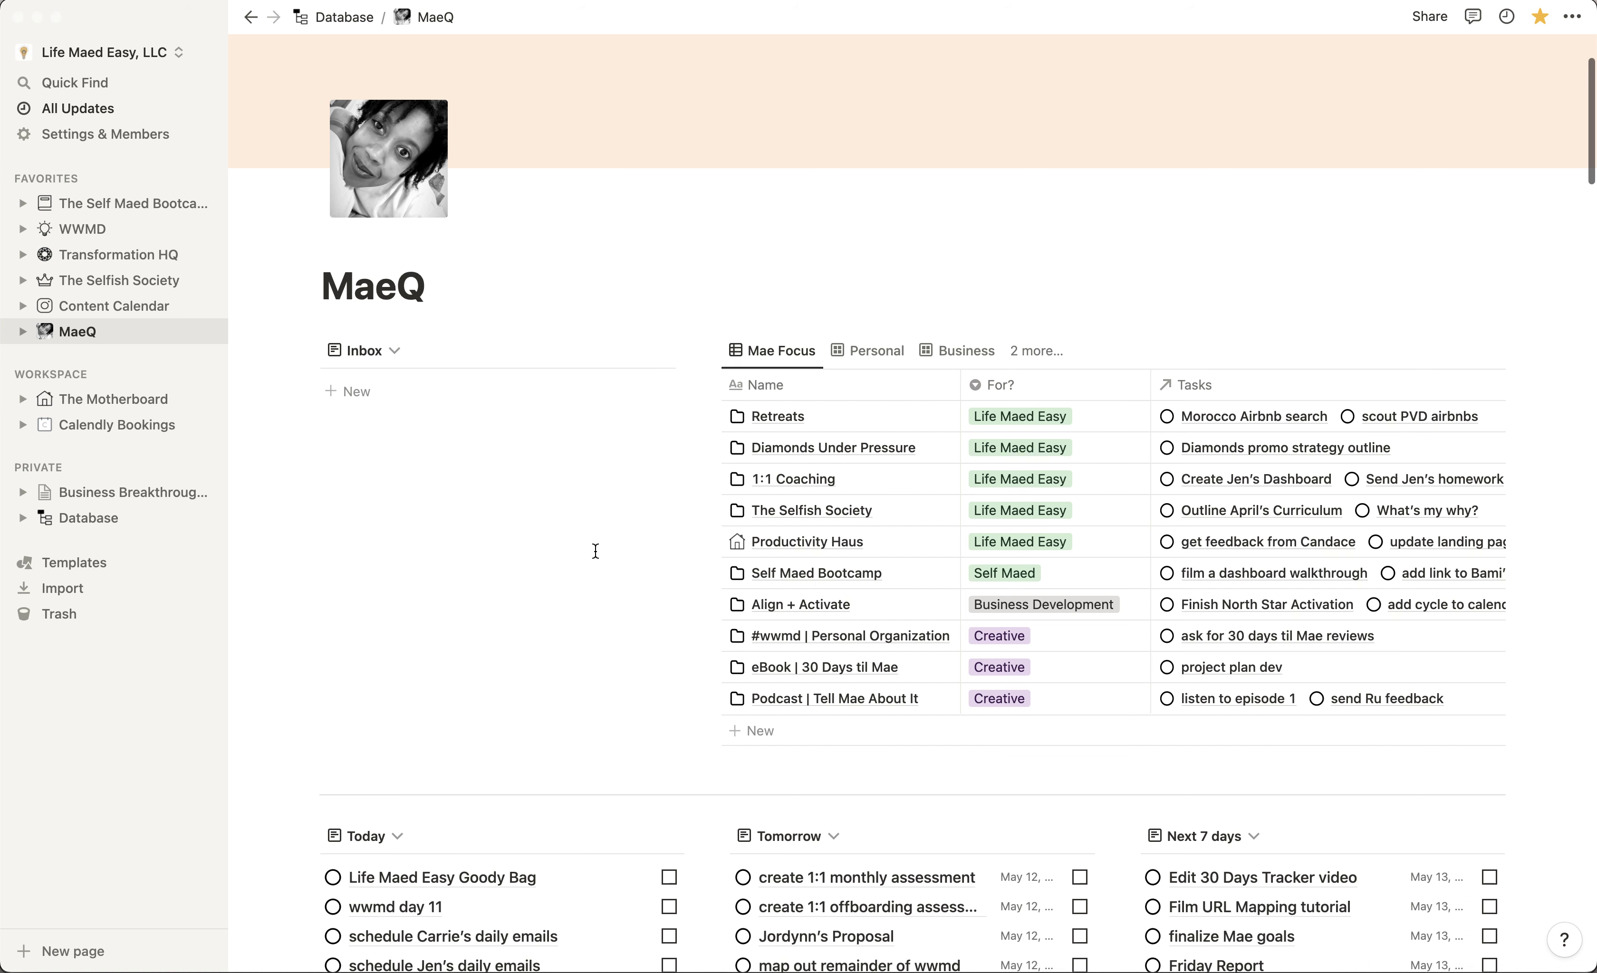
scroll(595, 551, "up", 3)
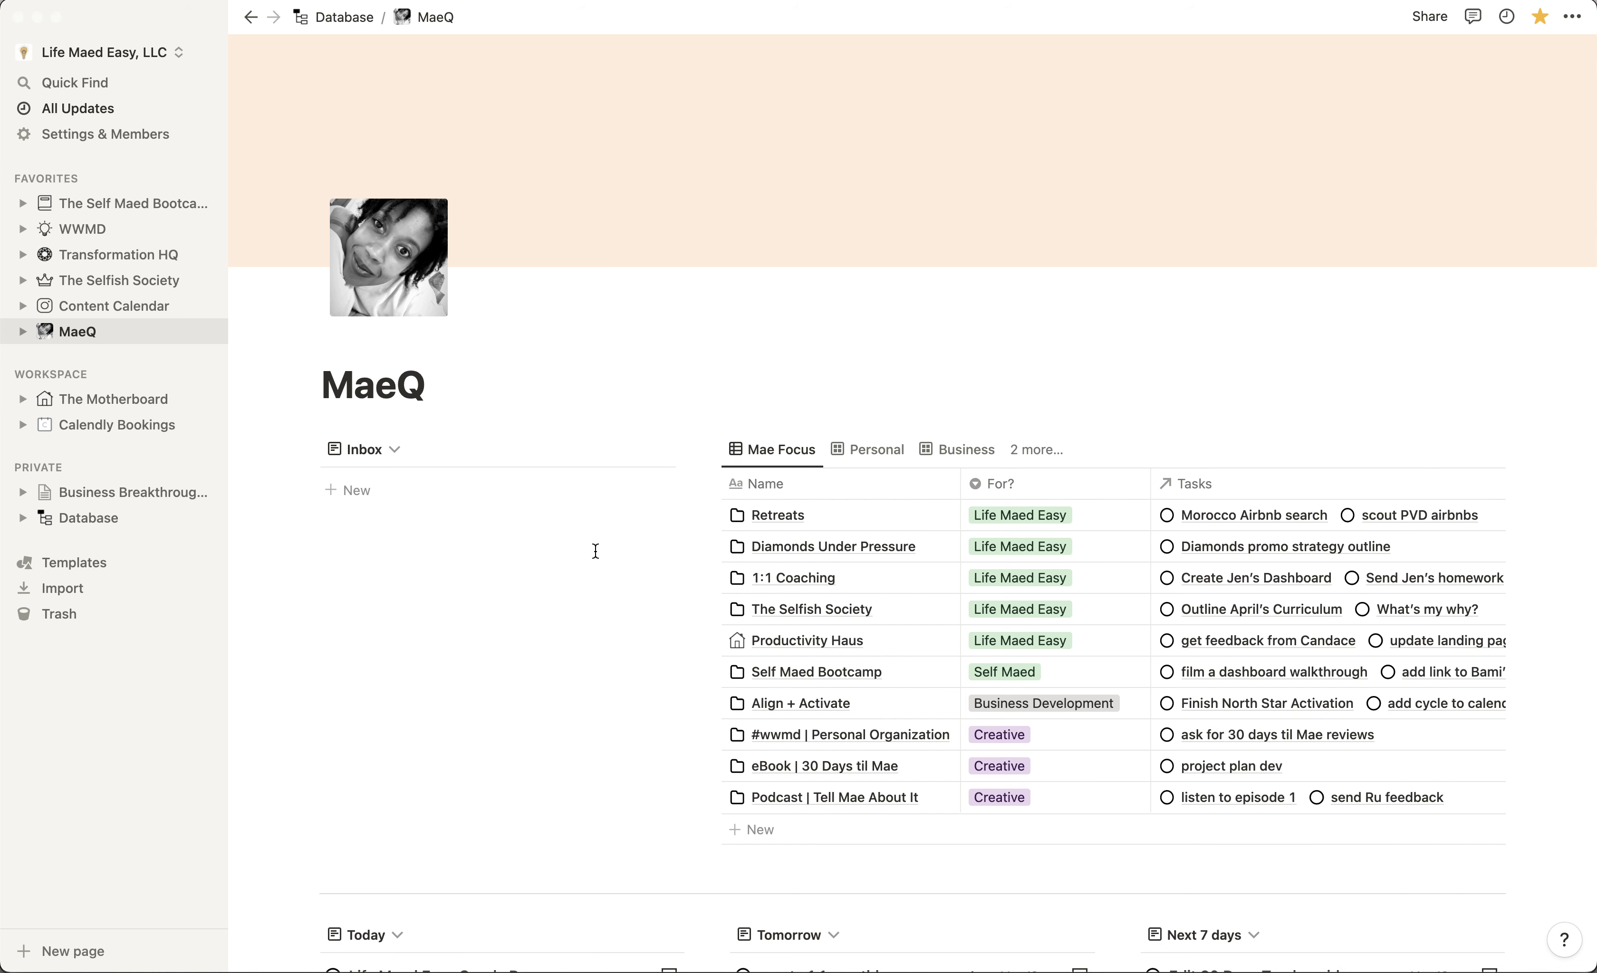
scroll(595, 551, "up", 2)
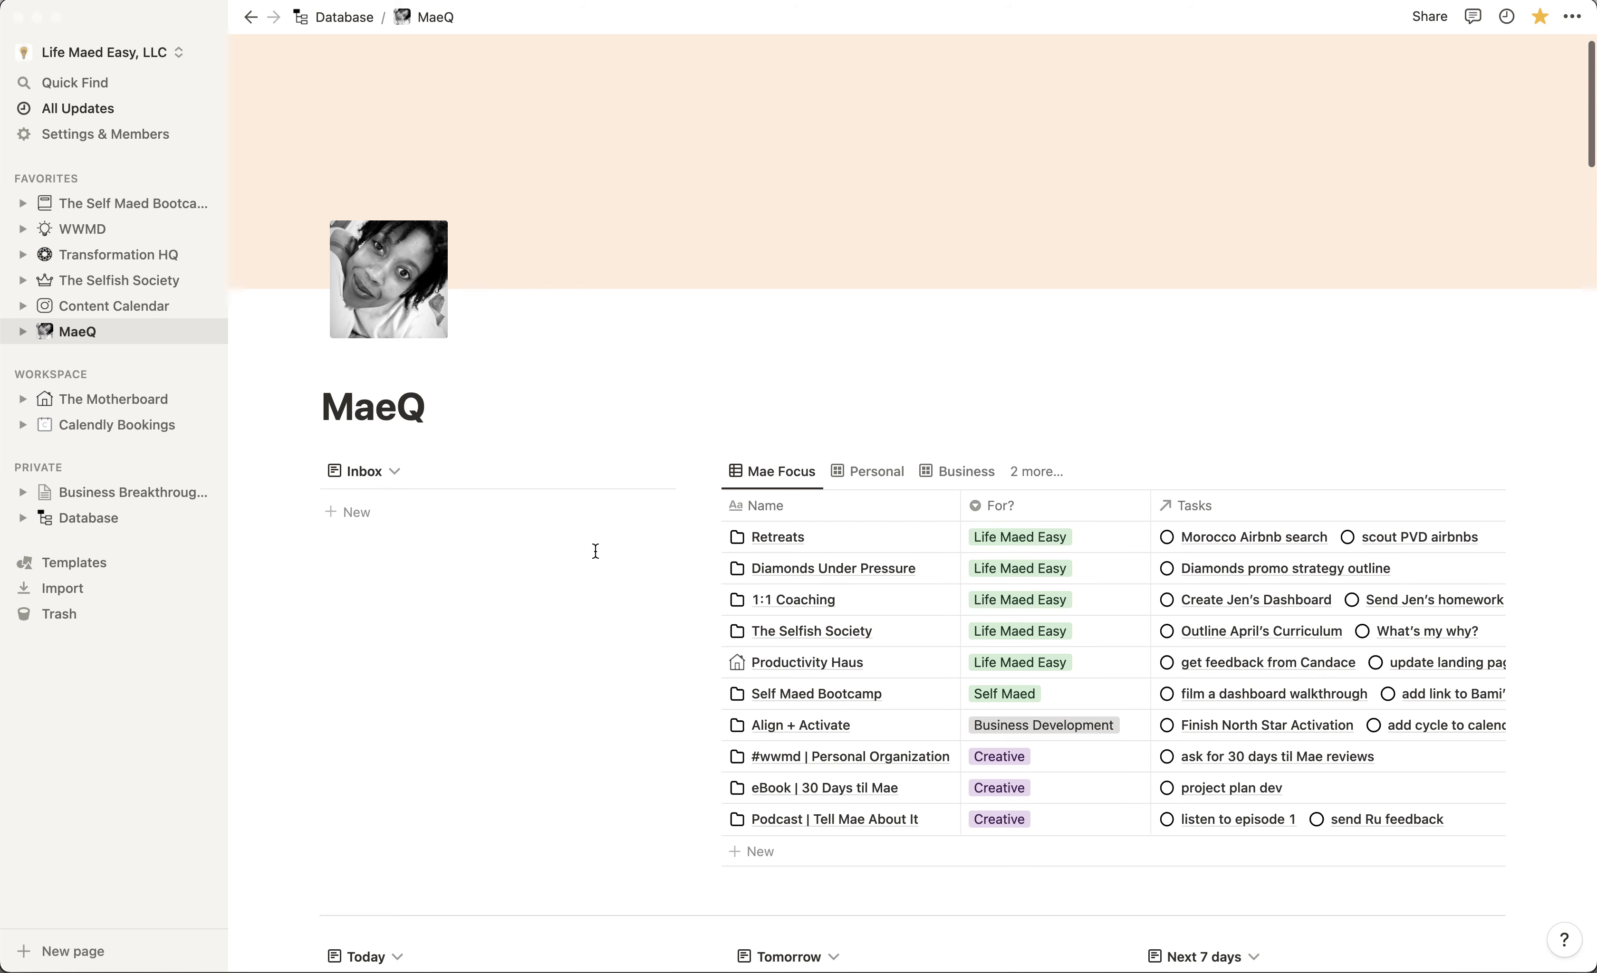
scroll(595, 551, "up", 2)
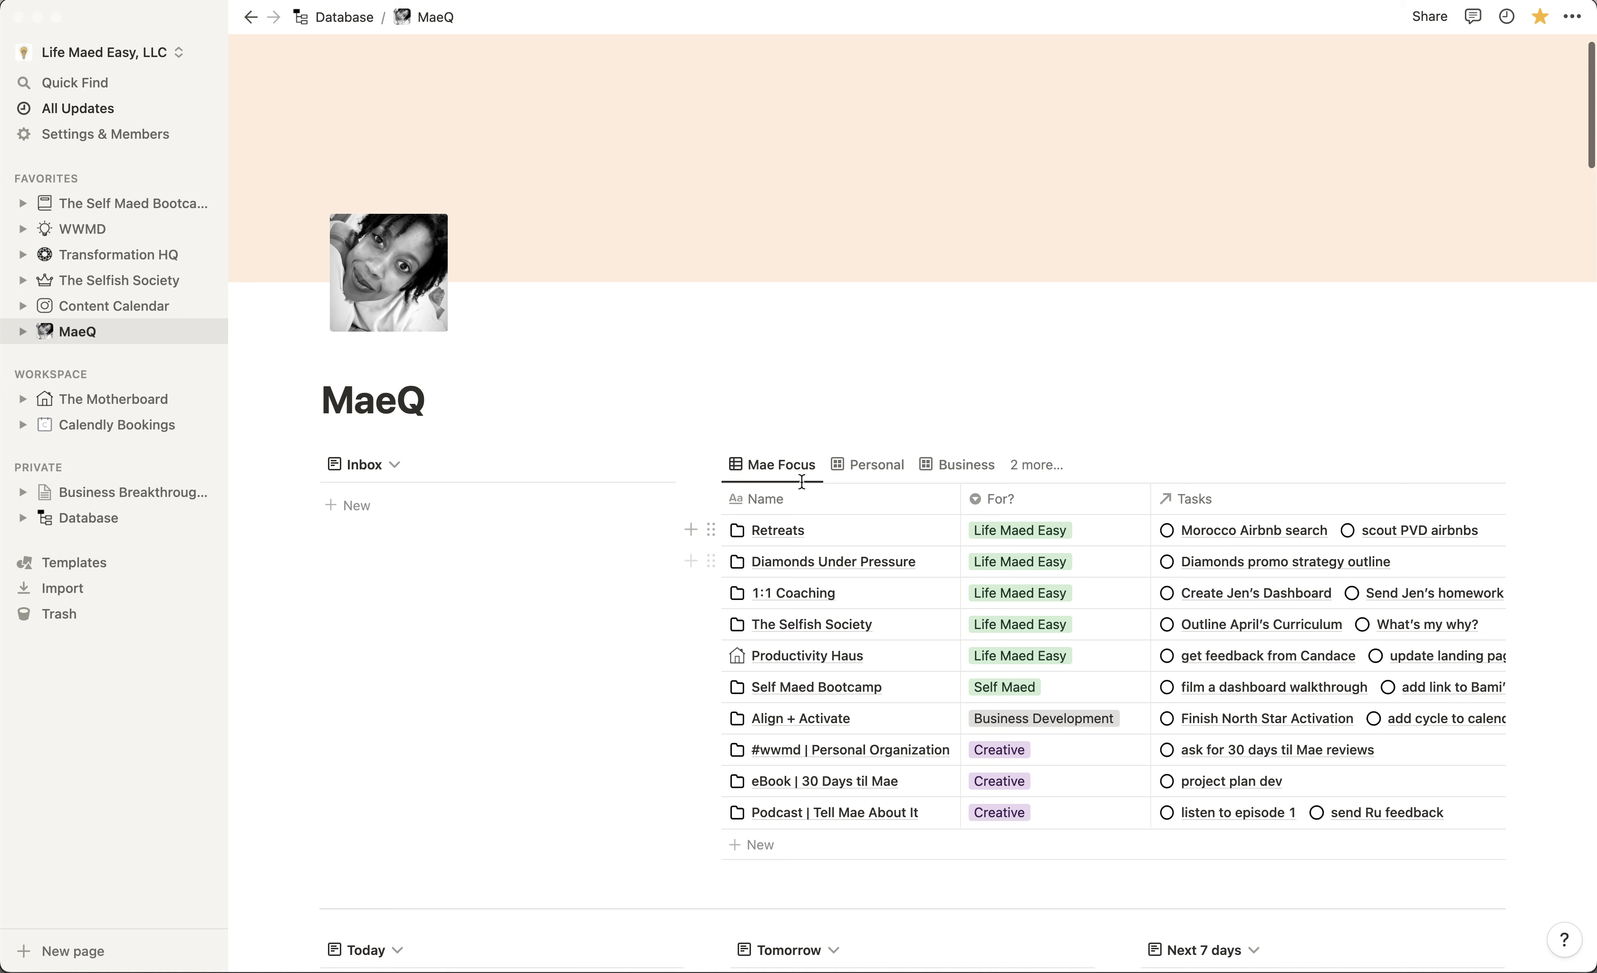
- Add a task named "film for wwmd" to the Inbox using the New Task template
left_click(366, 516)
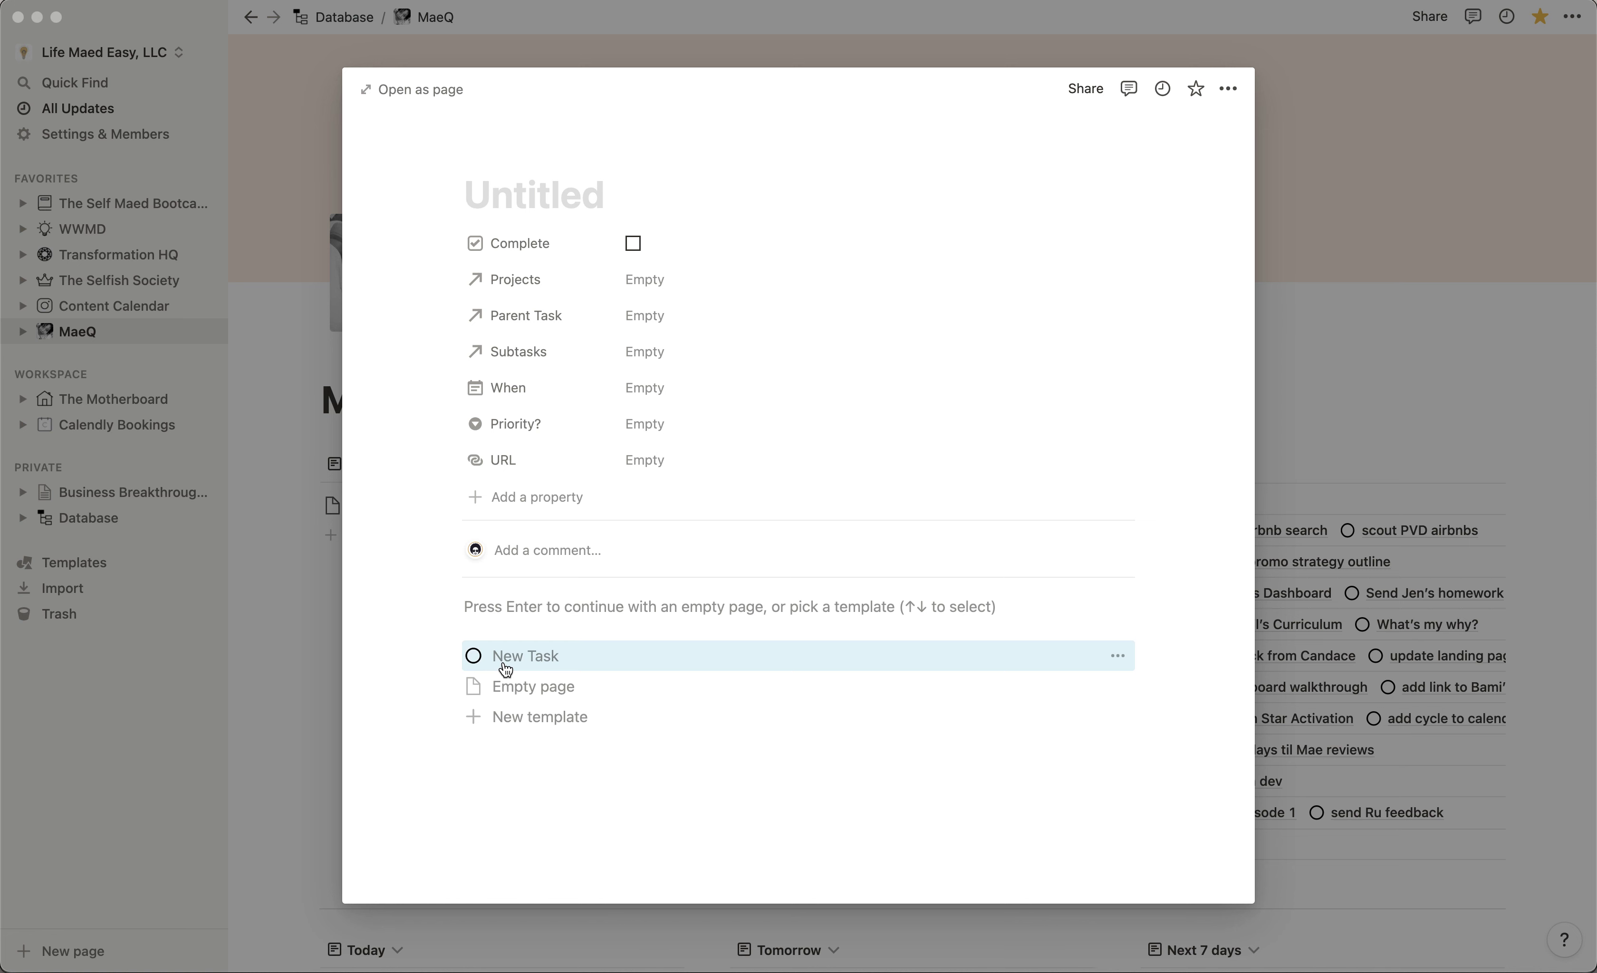
left_click(506, 669)
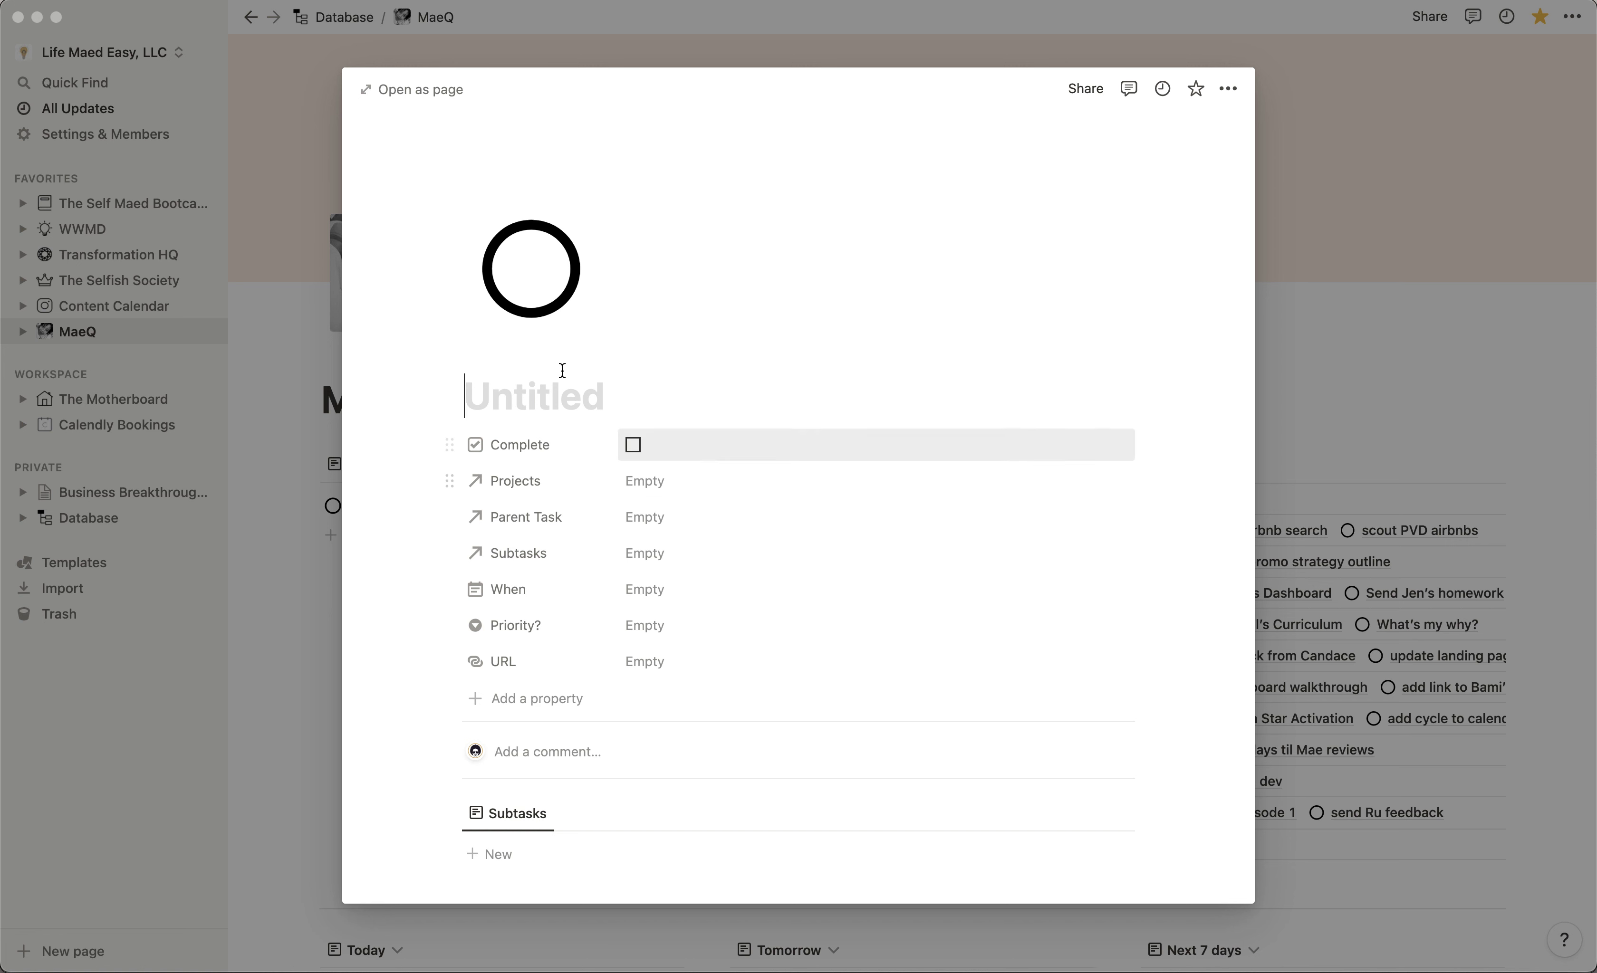
type("fil")
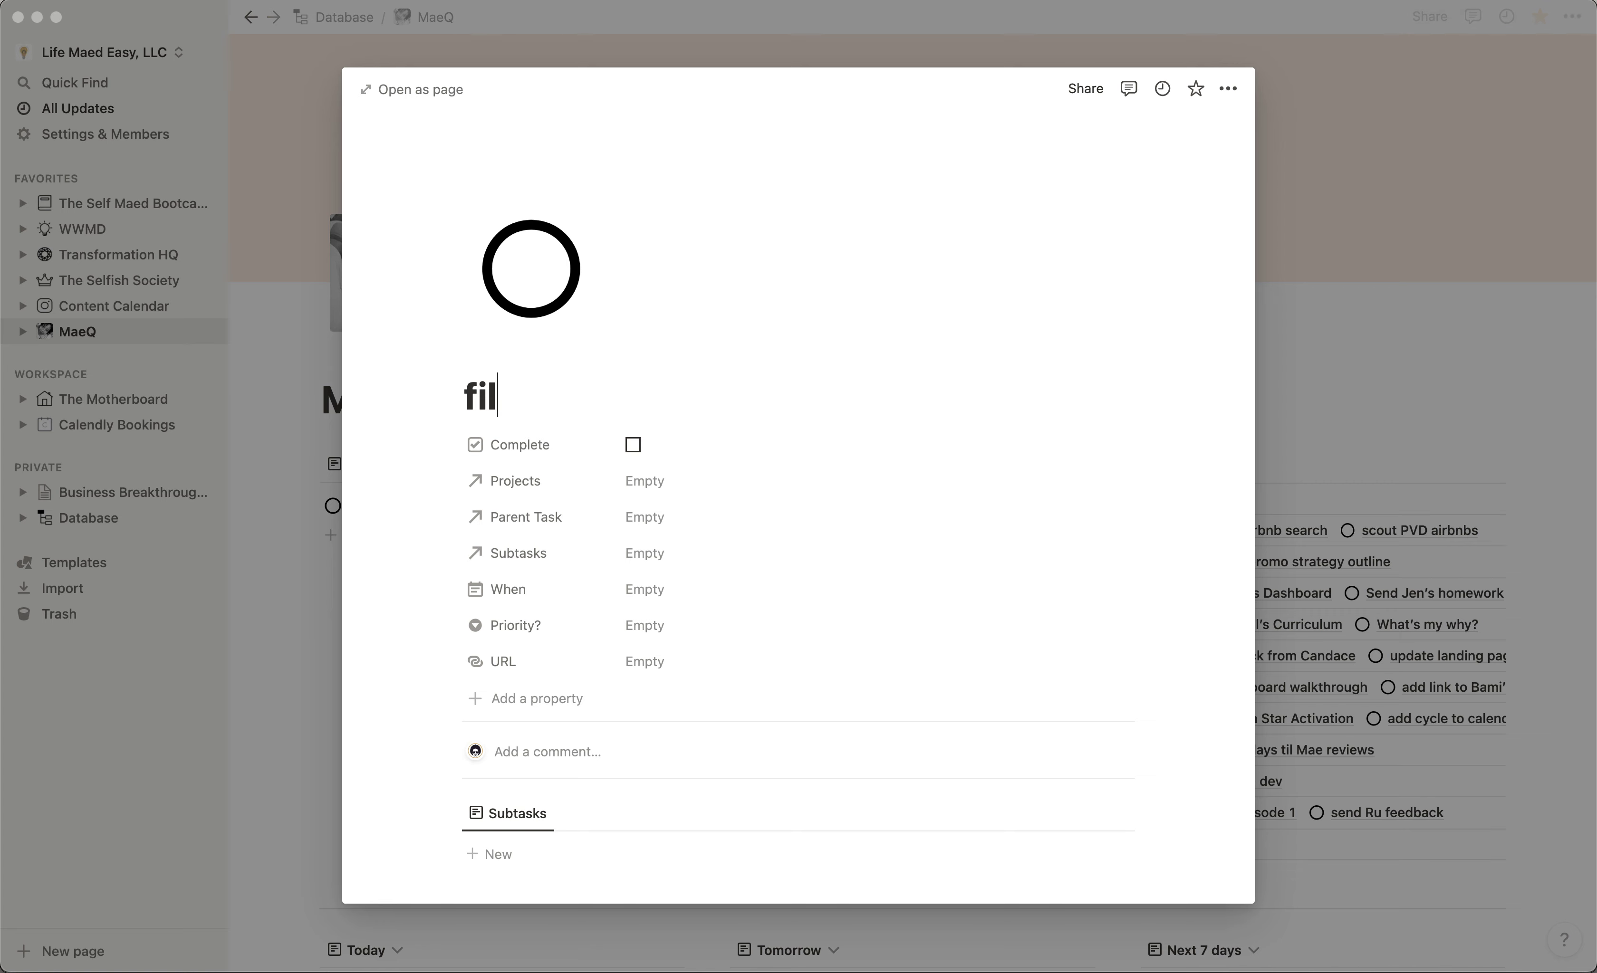
type("m for wwmd")
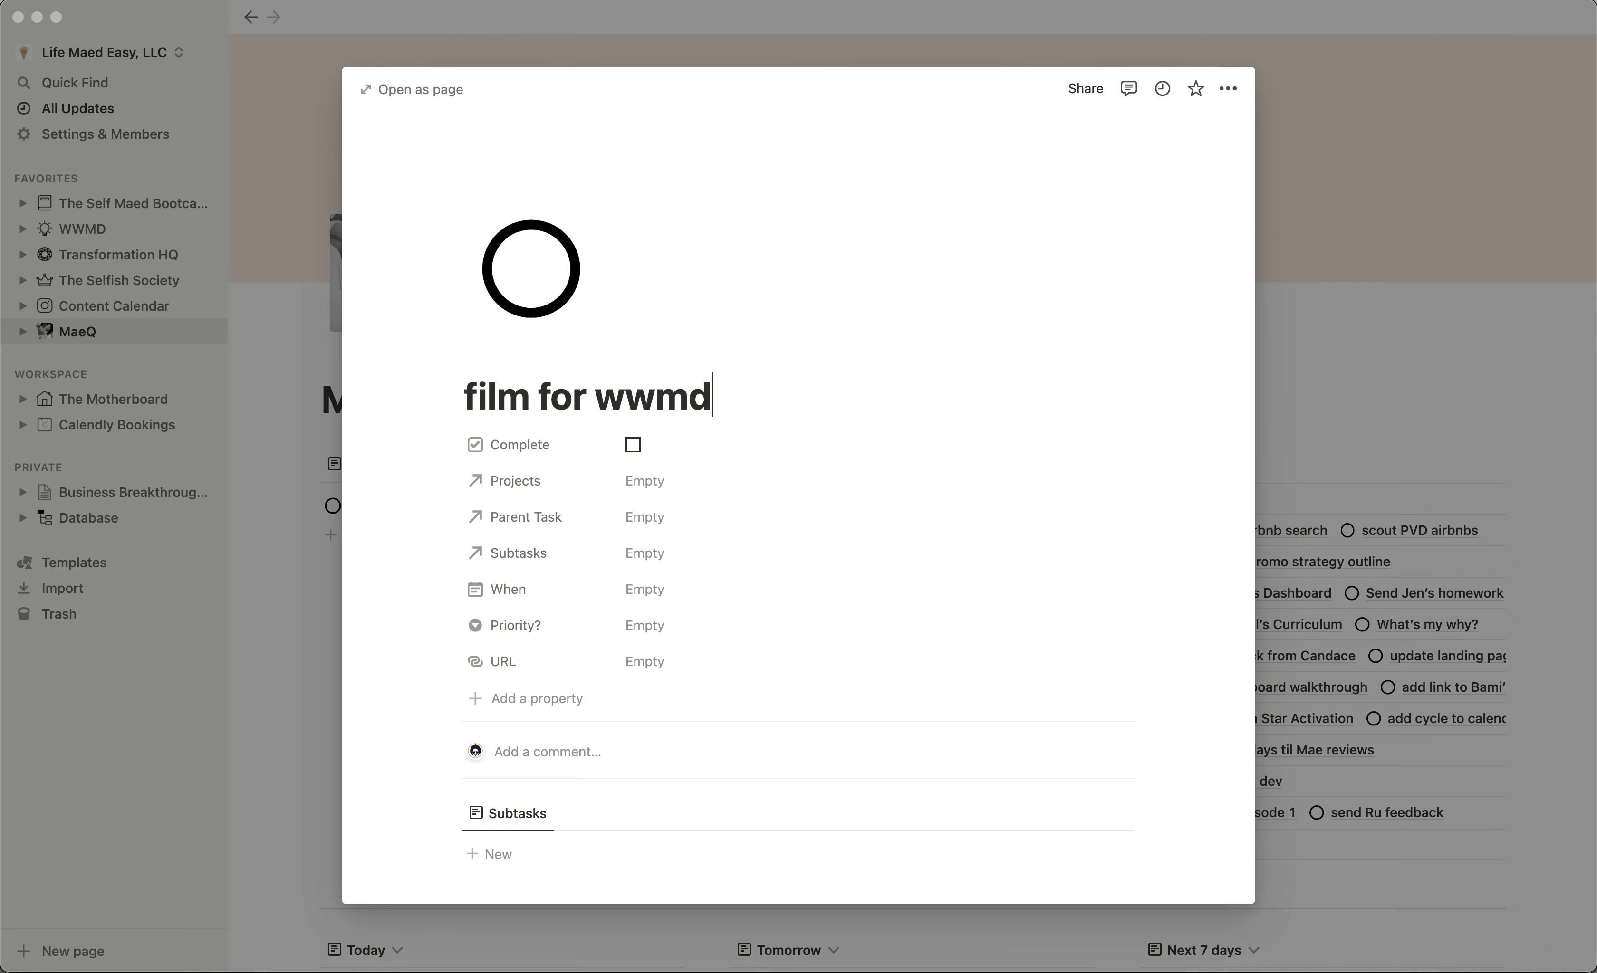
key("Escape")
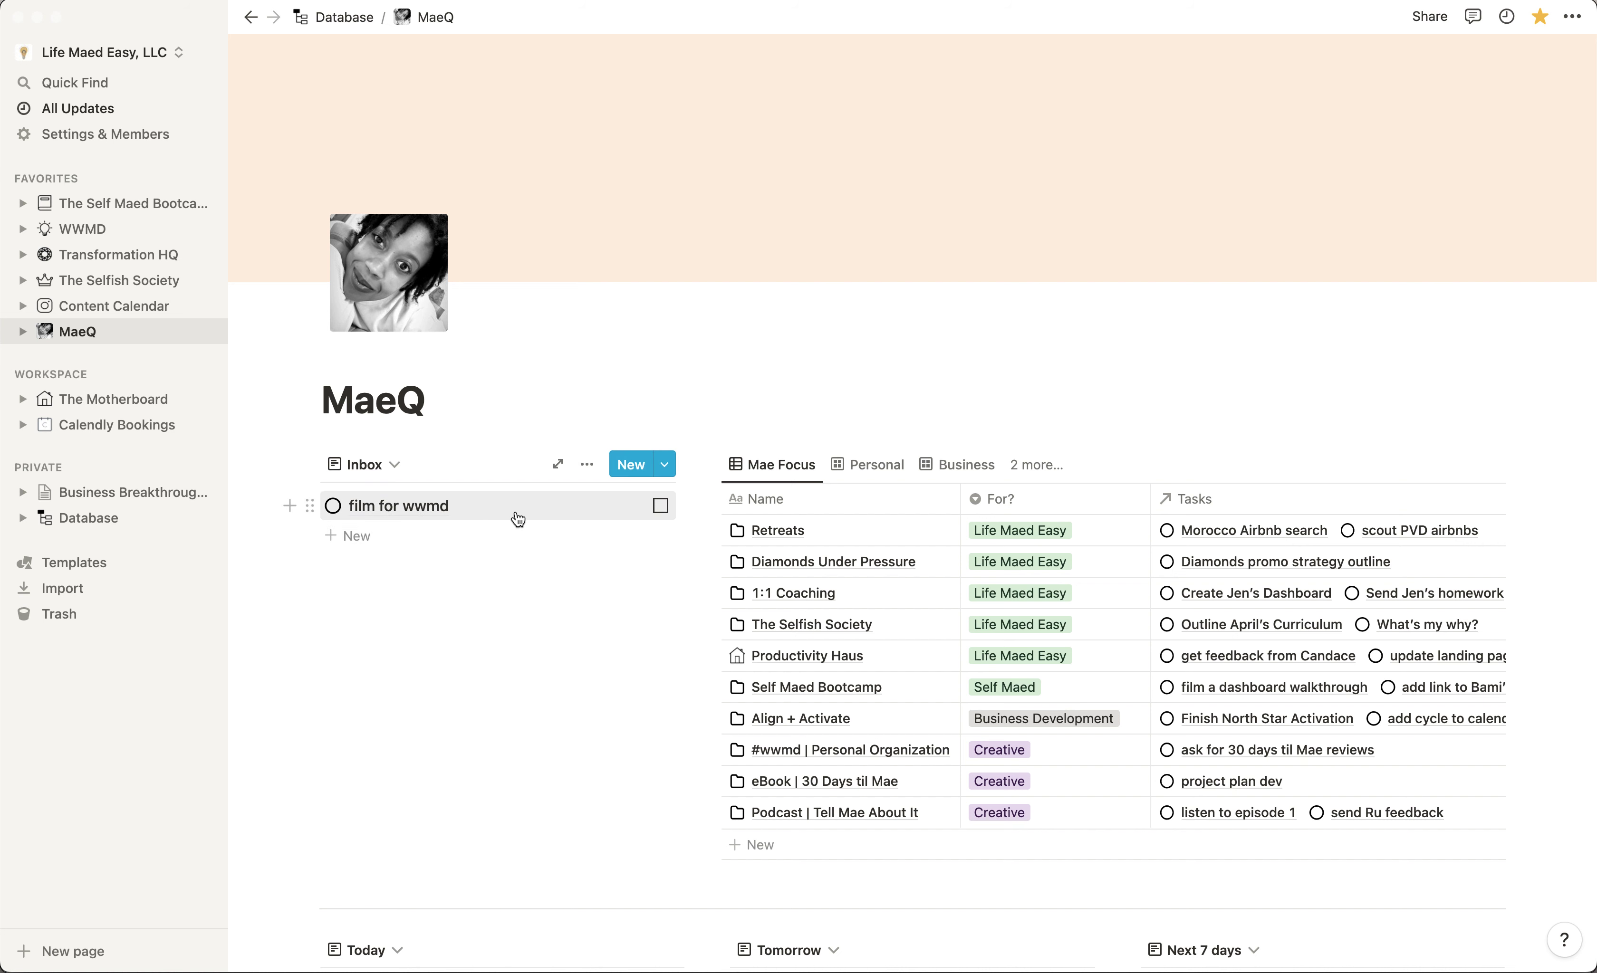
- Link the "film for wwmd" task to the "#wwmd | Personal Organization" project and close the task
left_click(455, 514)
left_click(702, 486)
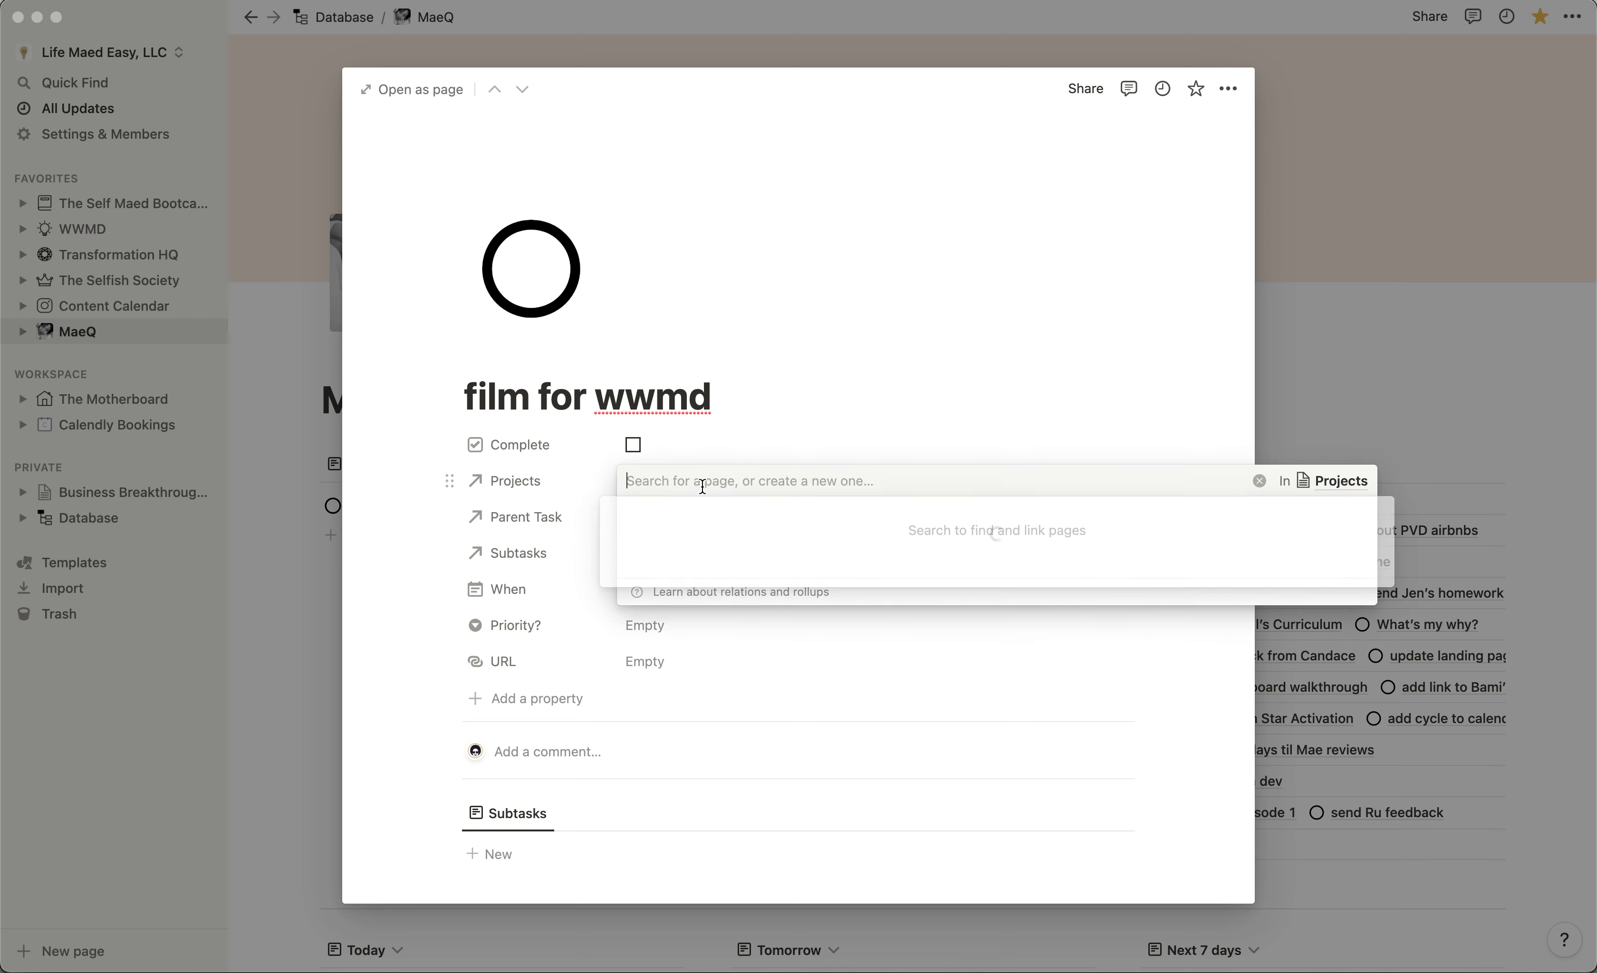
type("wwmd")
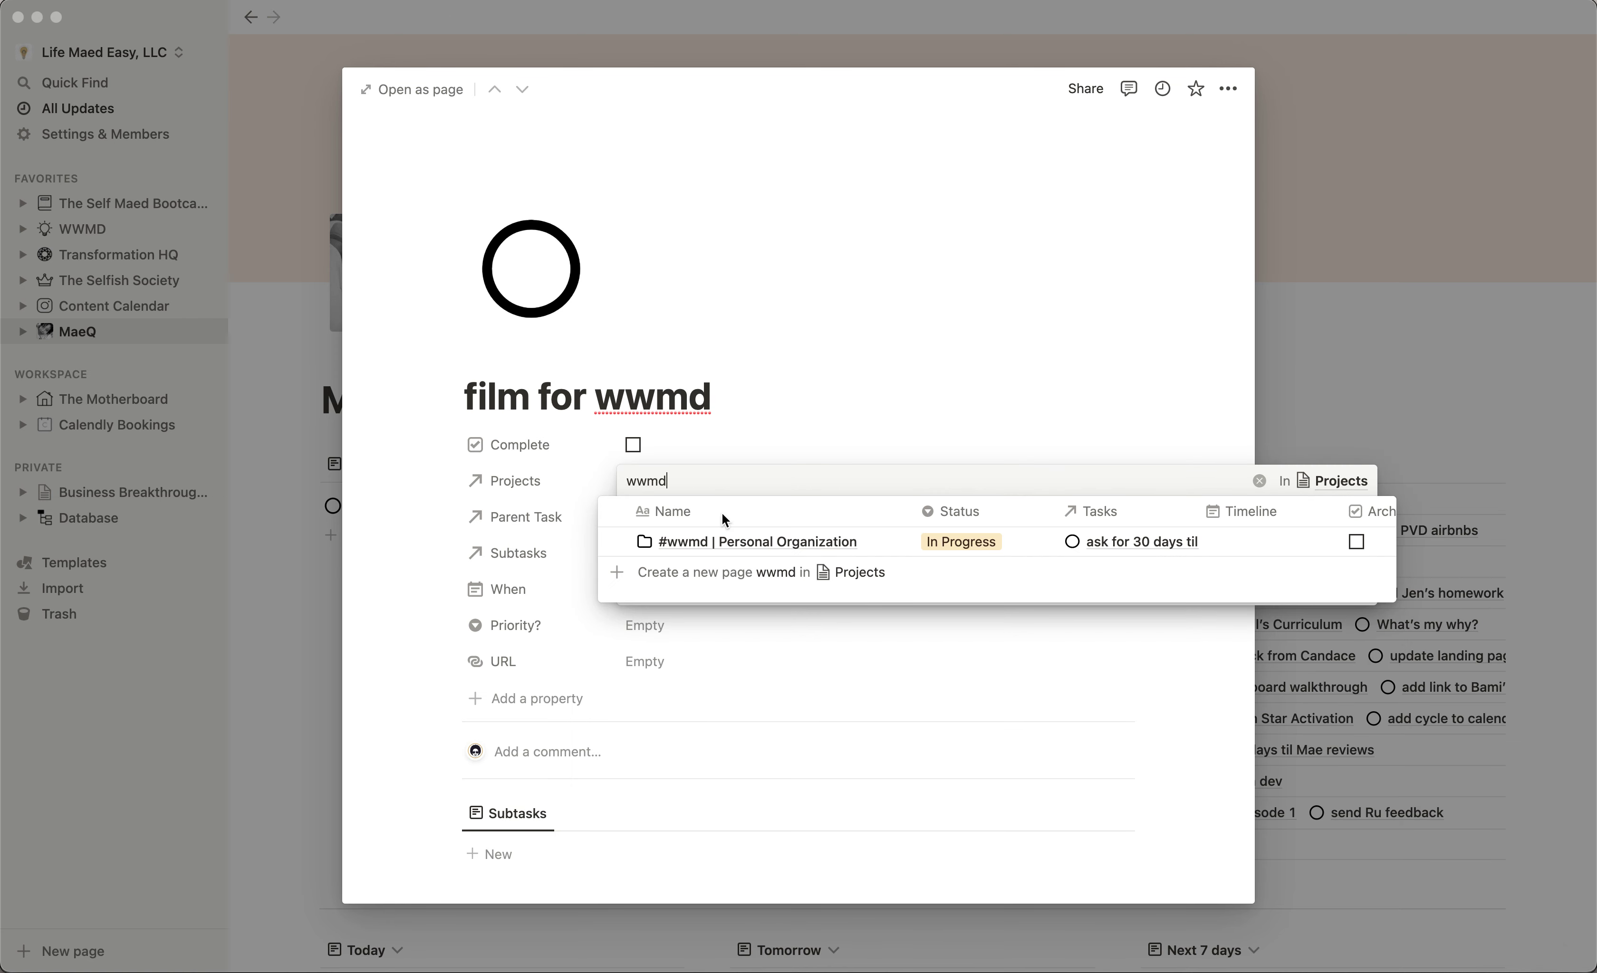
left_click(746, 544)
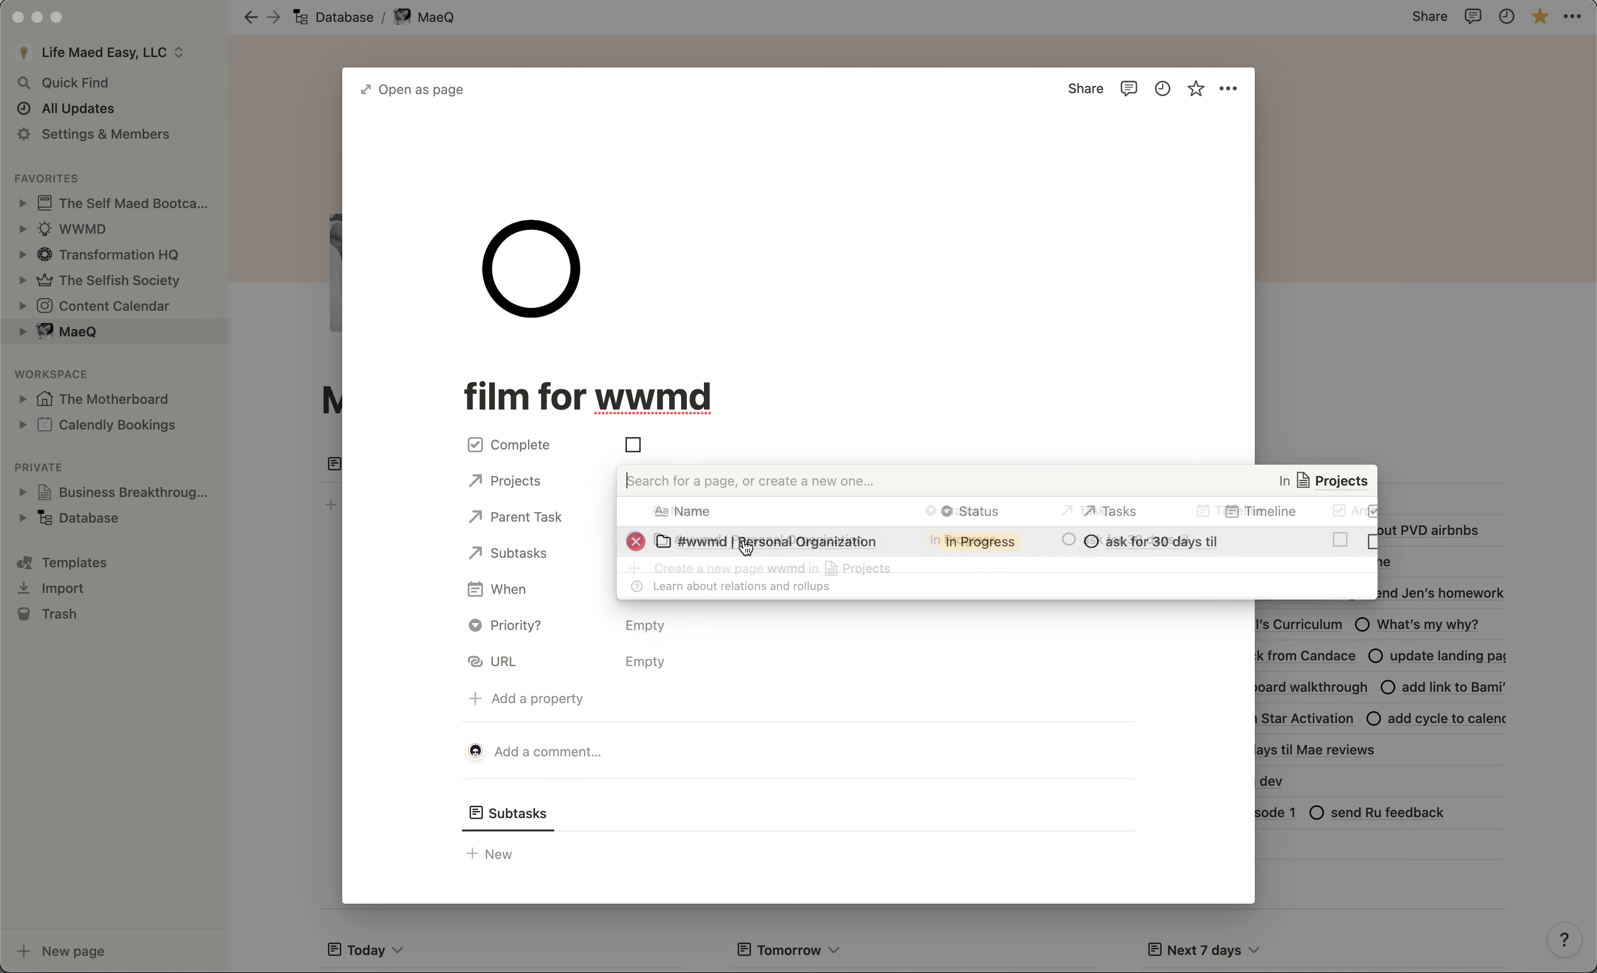
left_click(776, 324)
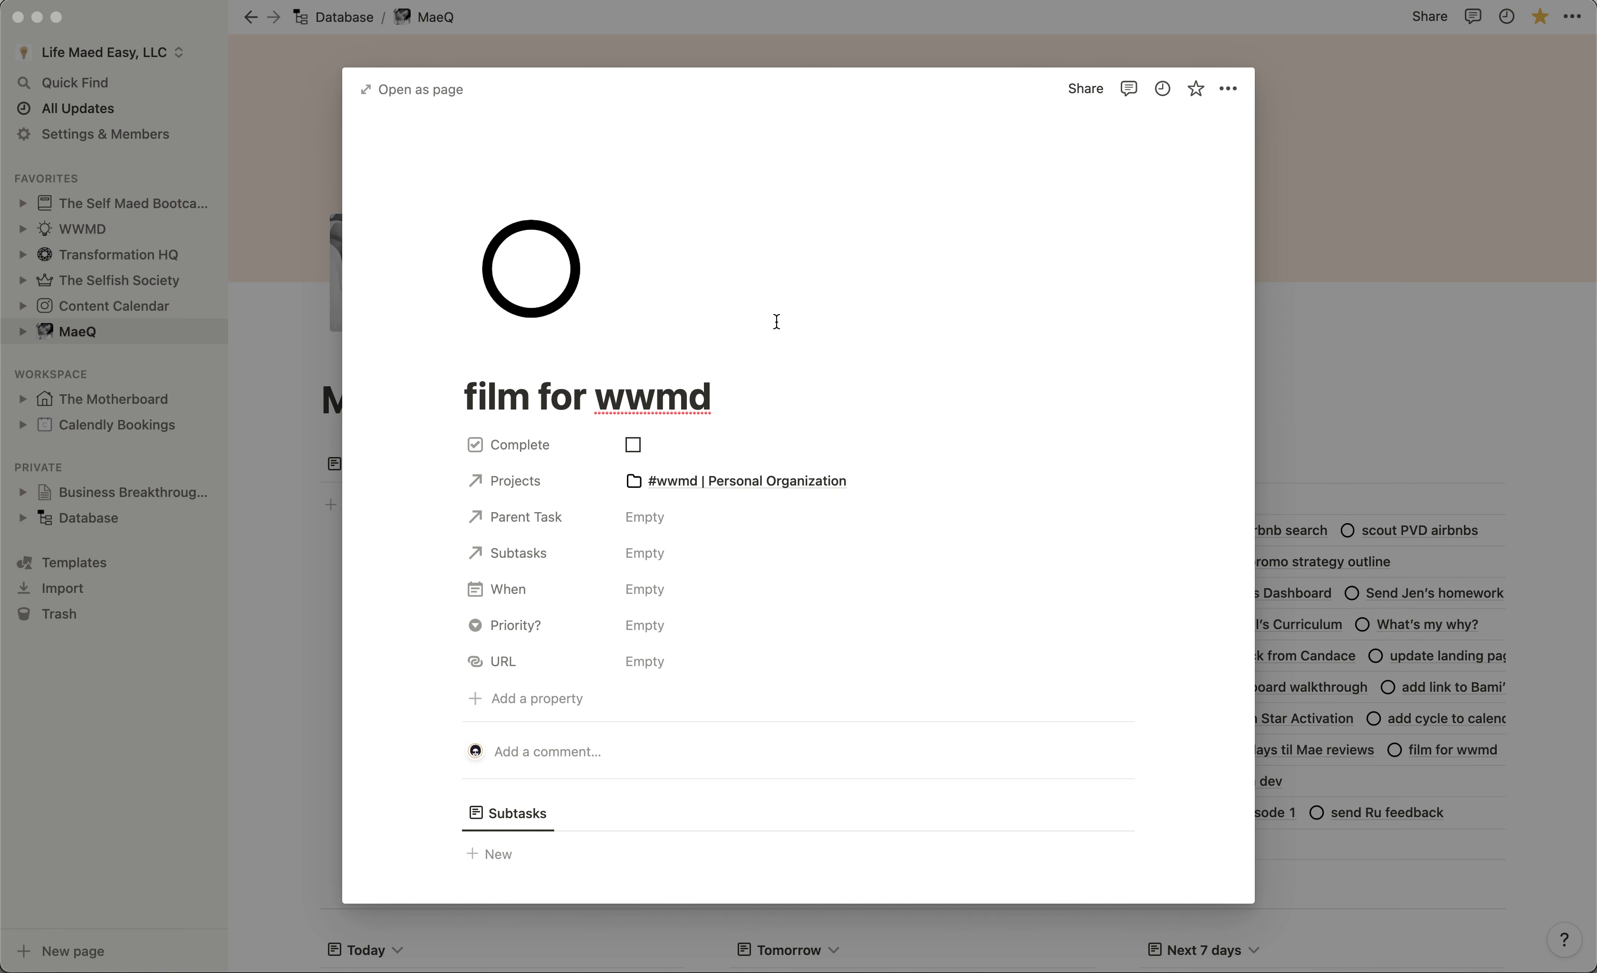
left_click(315, 563)
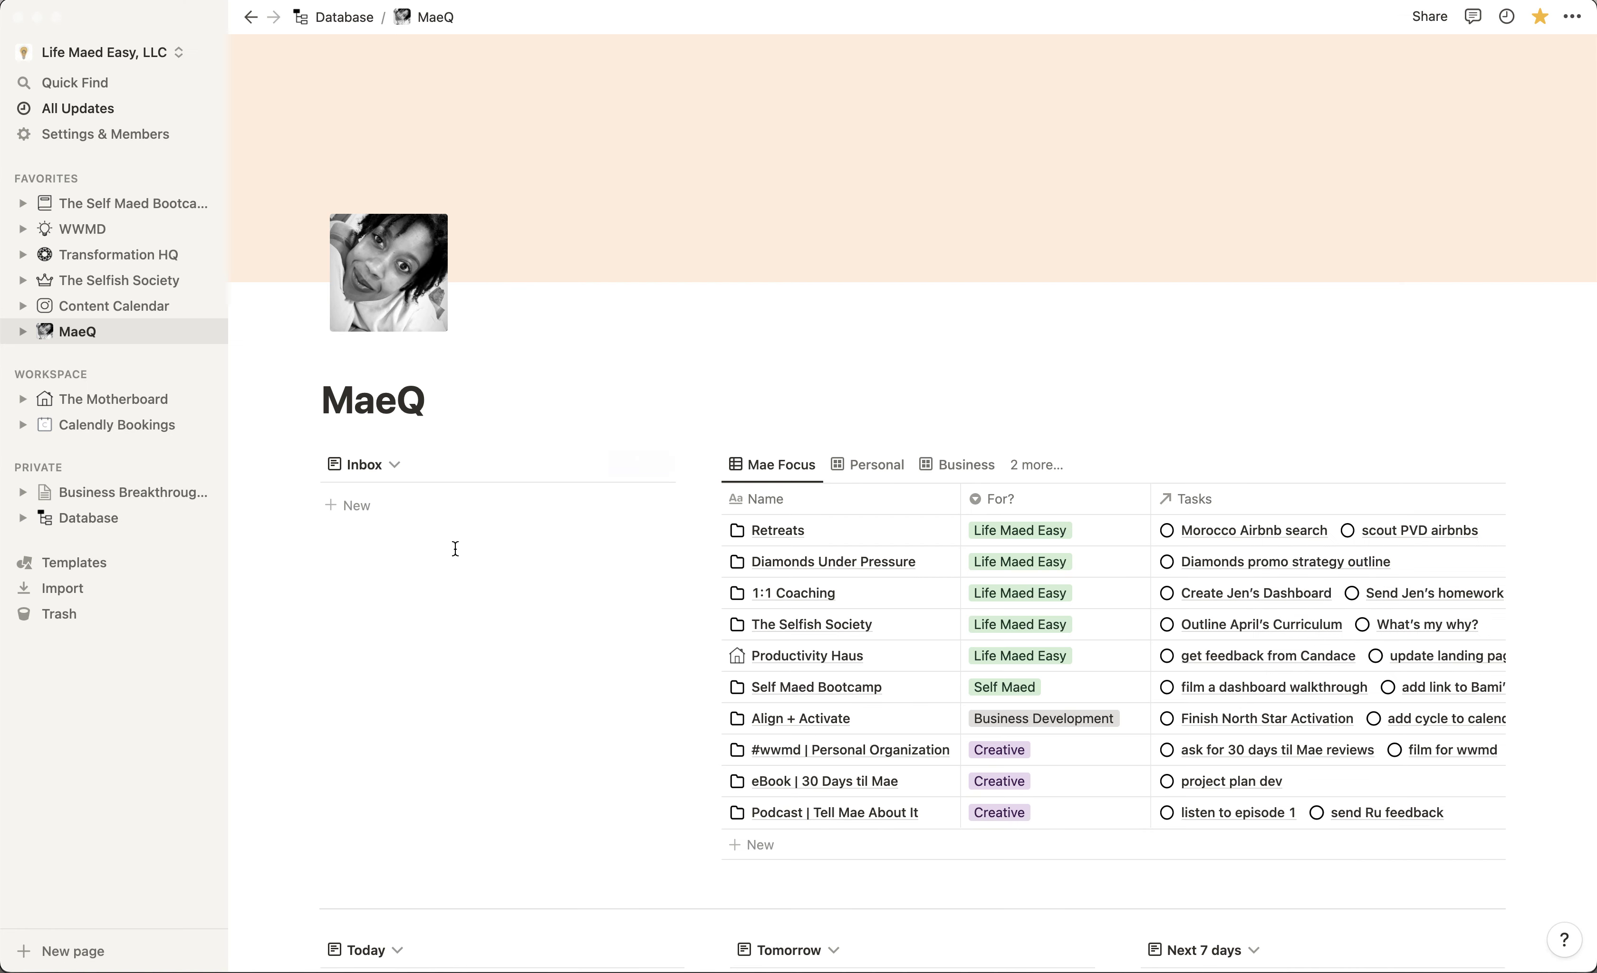
- Cycle through the running applications, quit zoom.us, and return to the Notion dashboard
key("super+Tab")
key("super+q")
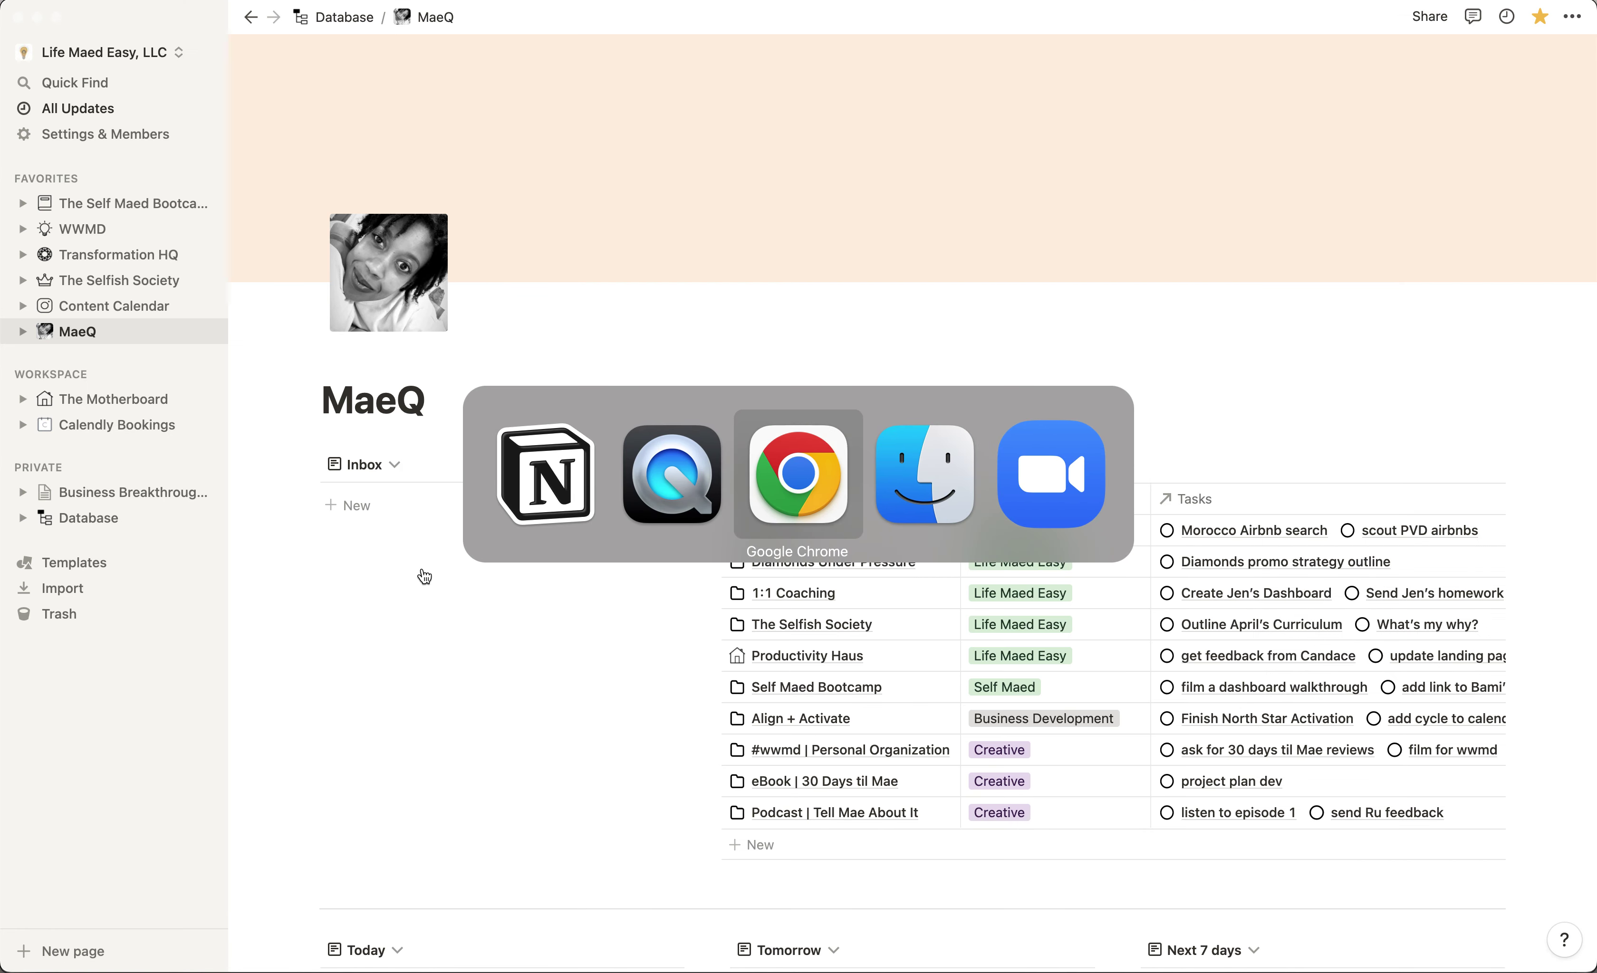
key("super+Tab")
key("super+Tab")
key("super+Tab")
key("super+Tab")
key("super+Tab")
key("super+Tab")
key("super+Tab")
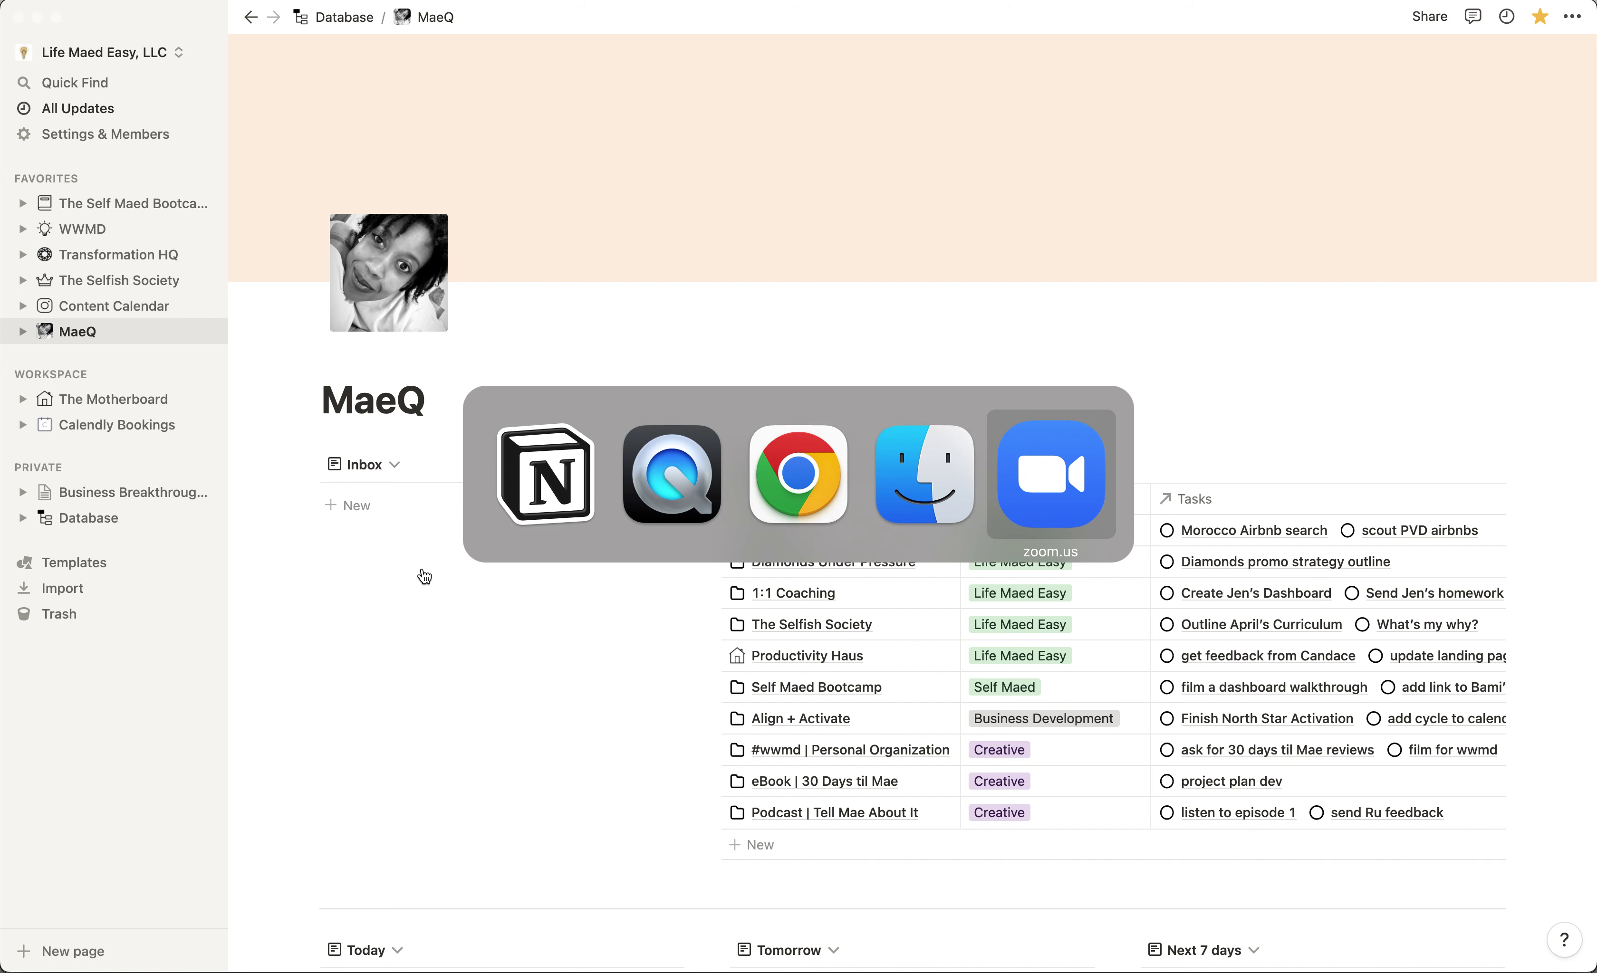
key("super+q")
key("super+Tab")
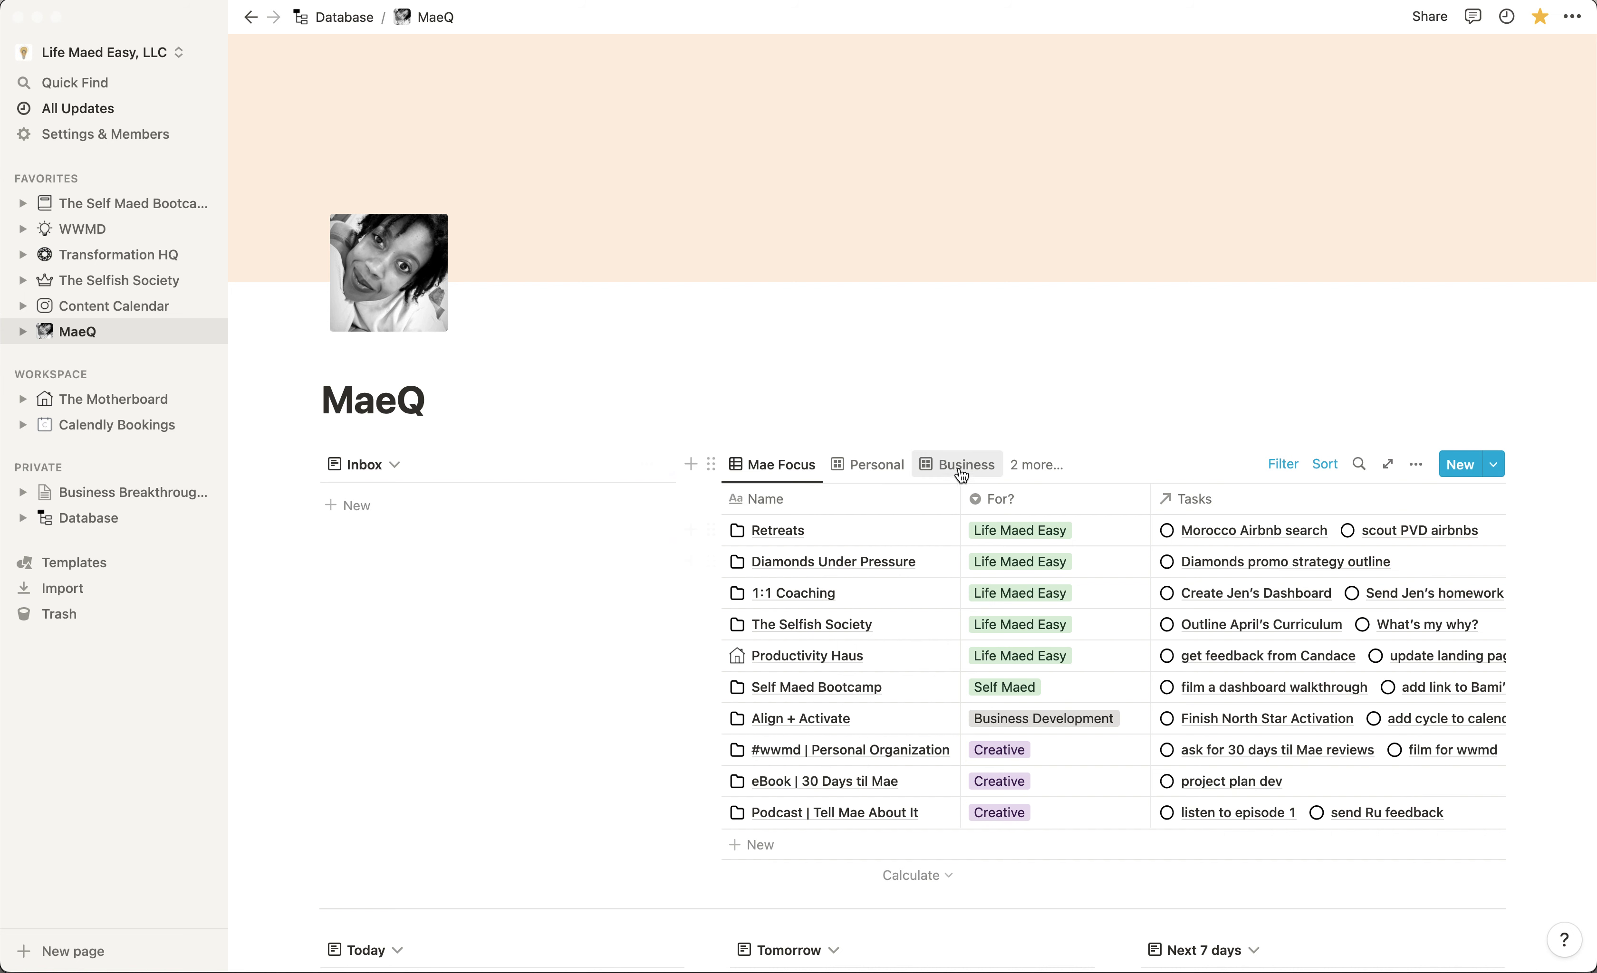
- Look at the Personal projects view and delete the stray "self maed" card from the Business view
left_click(862, 468)
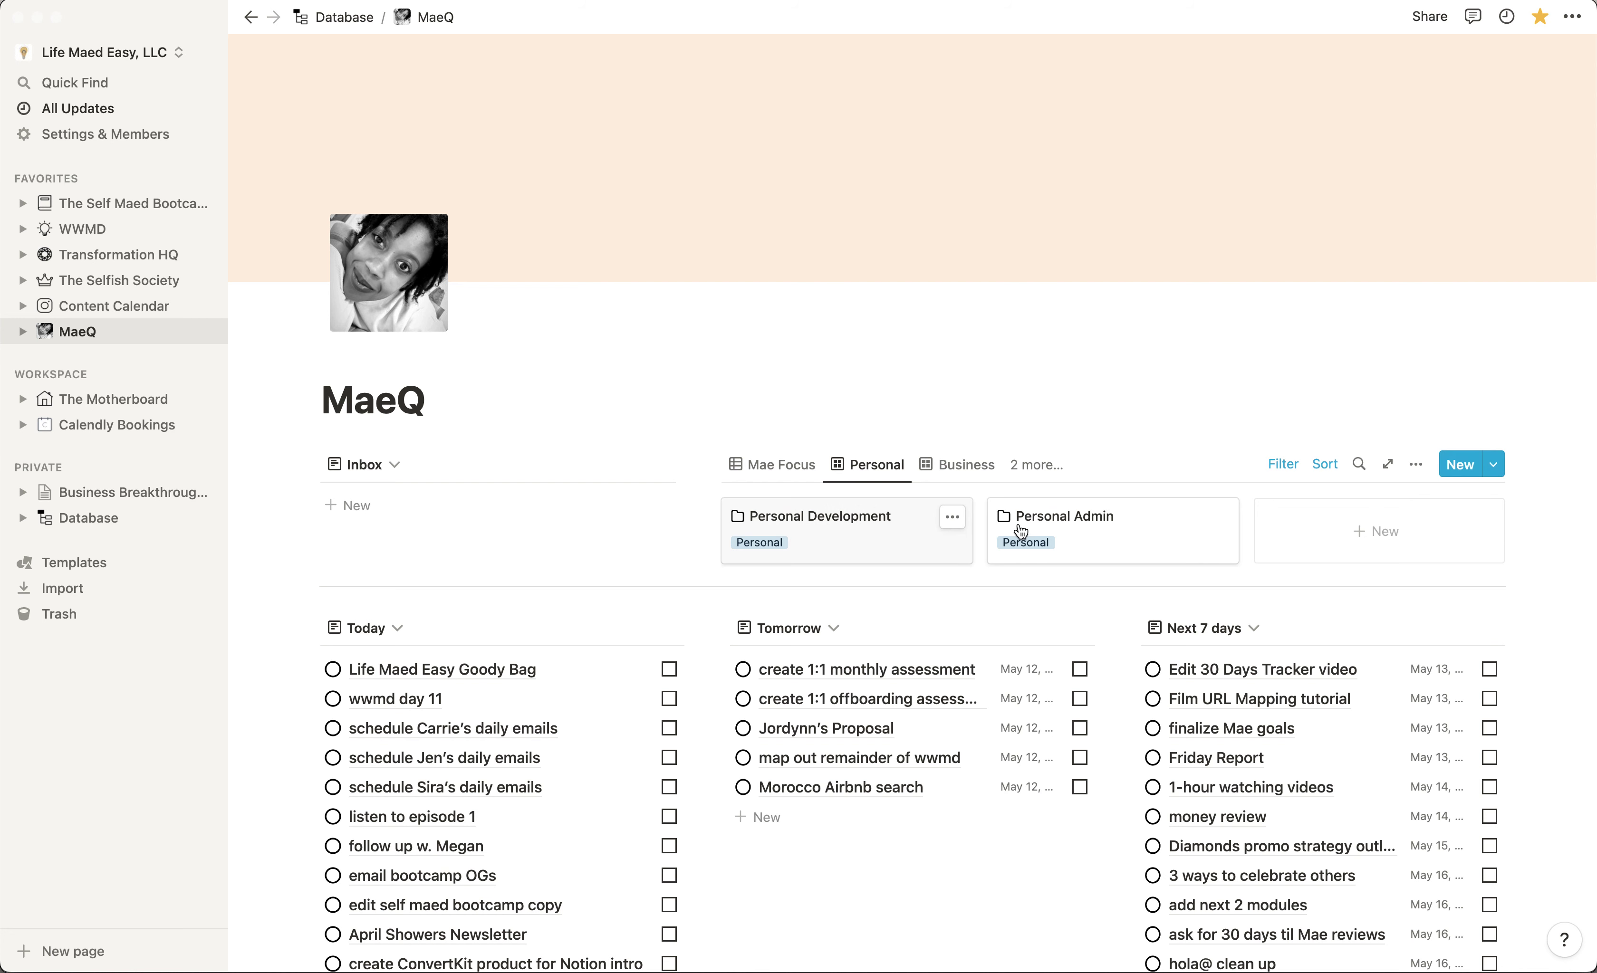
left_click(959, 464)
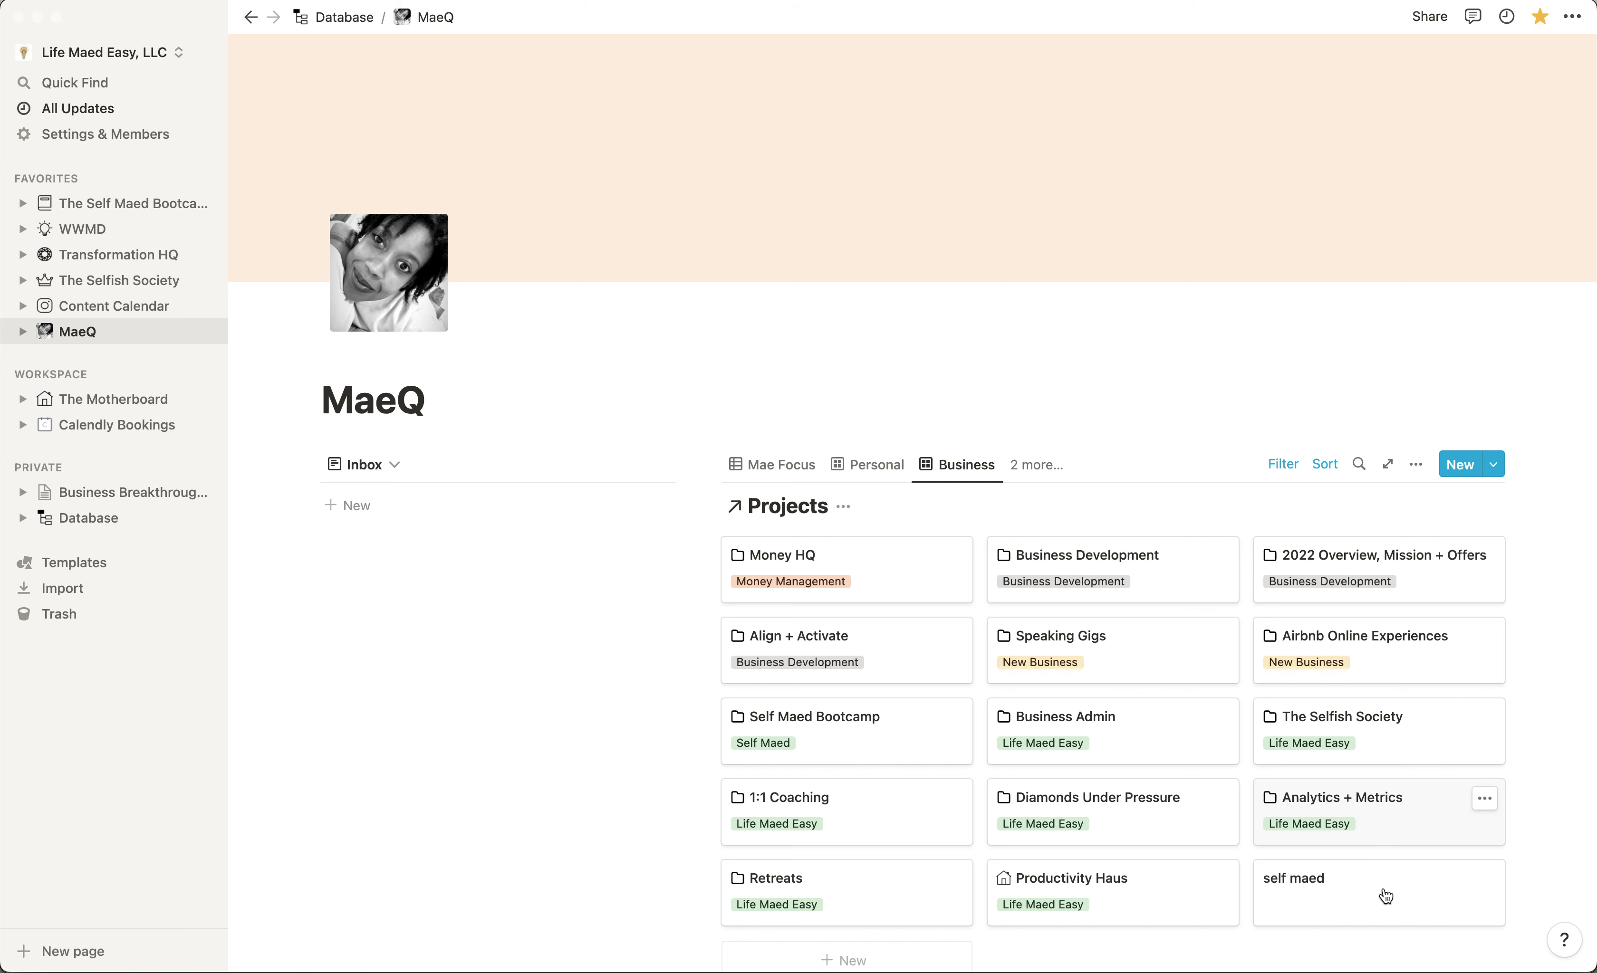
left_click(1484, 879)
left_click(1428, 722)
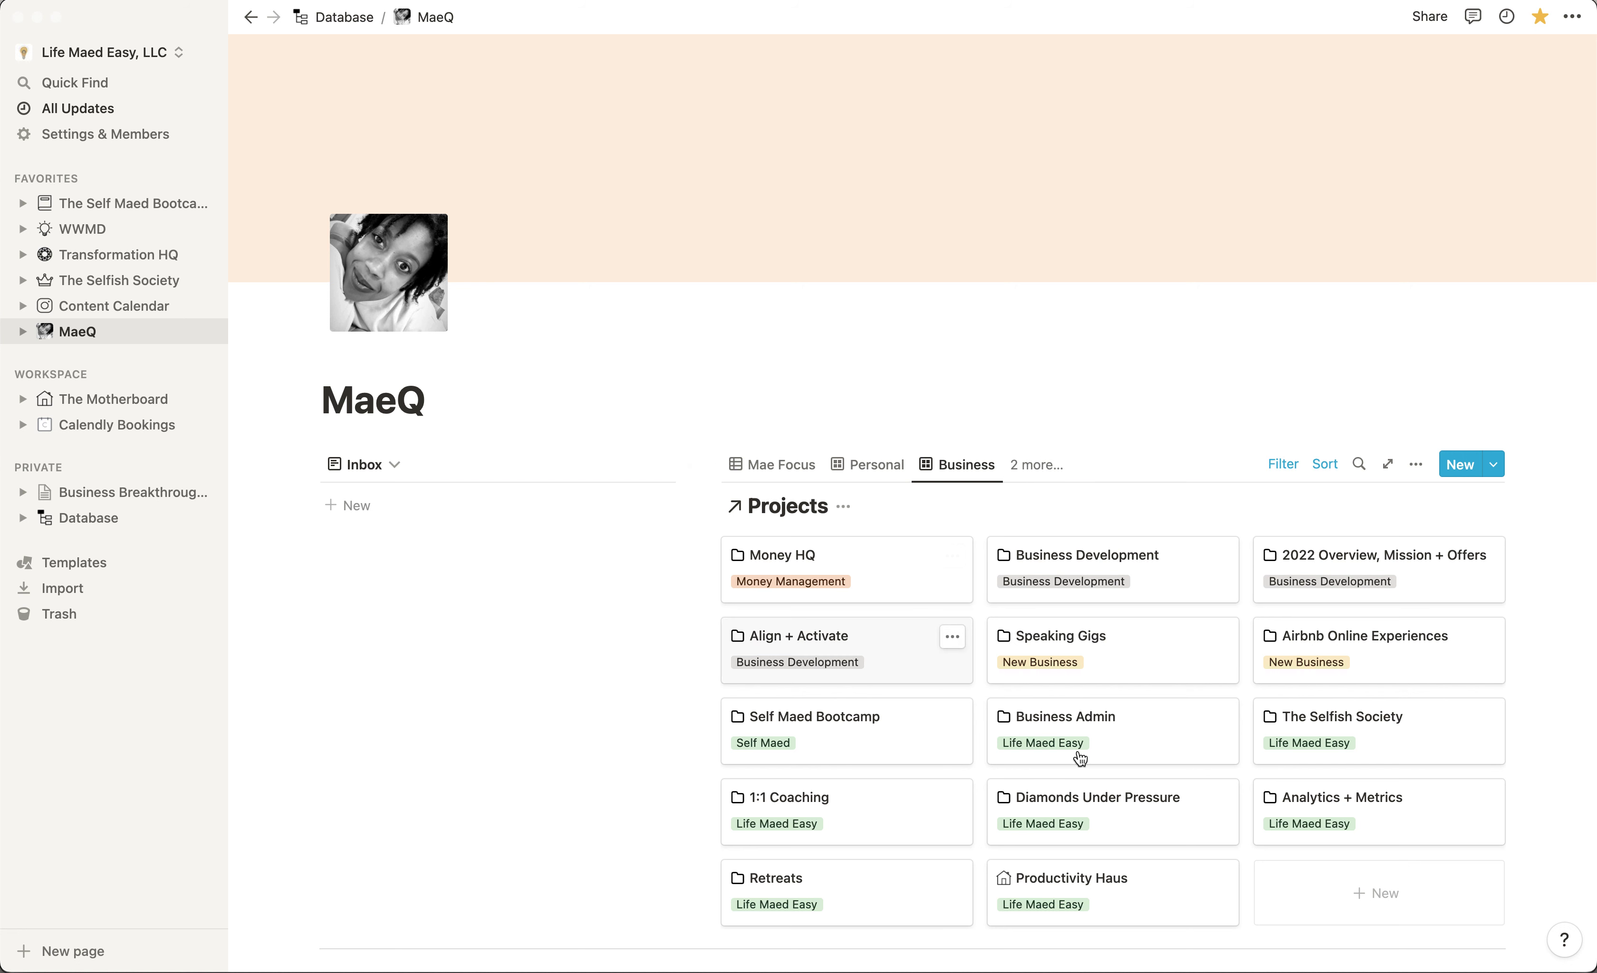
- Show the Creative projects view, and switch the projects list back to Mae Focus
left_click(1026, 468)
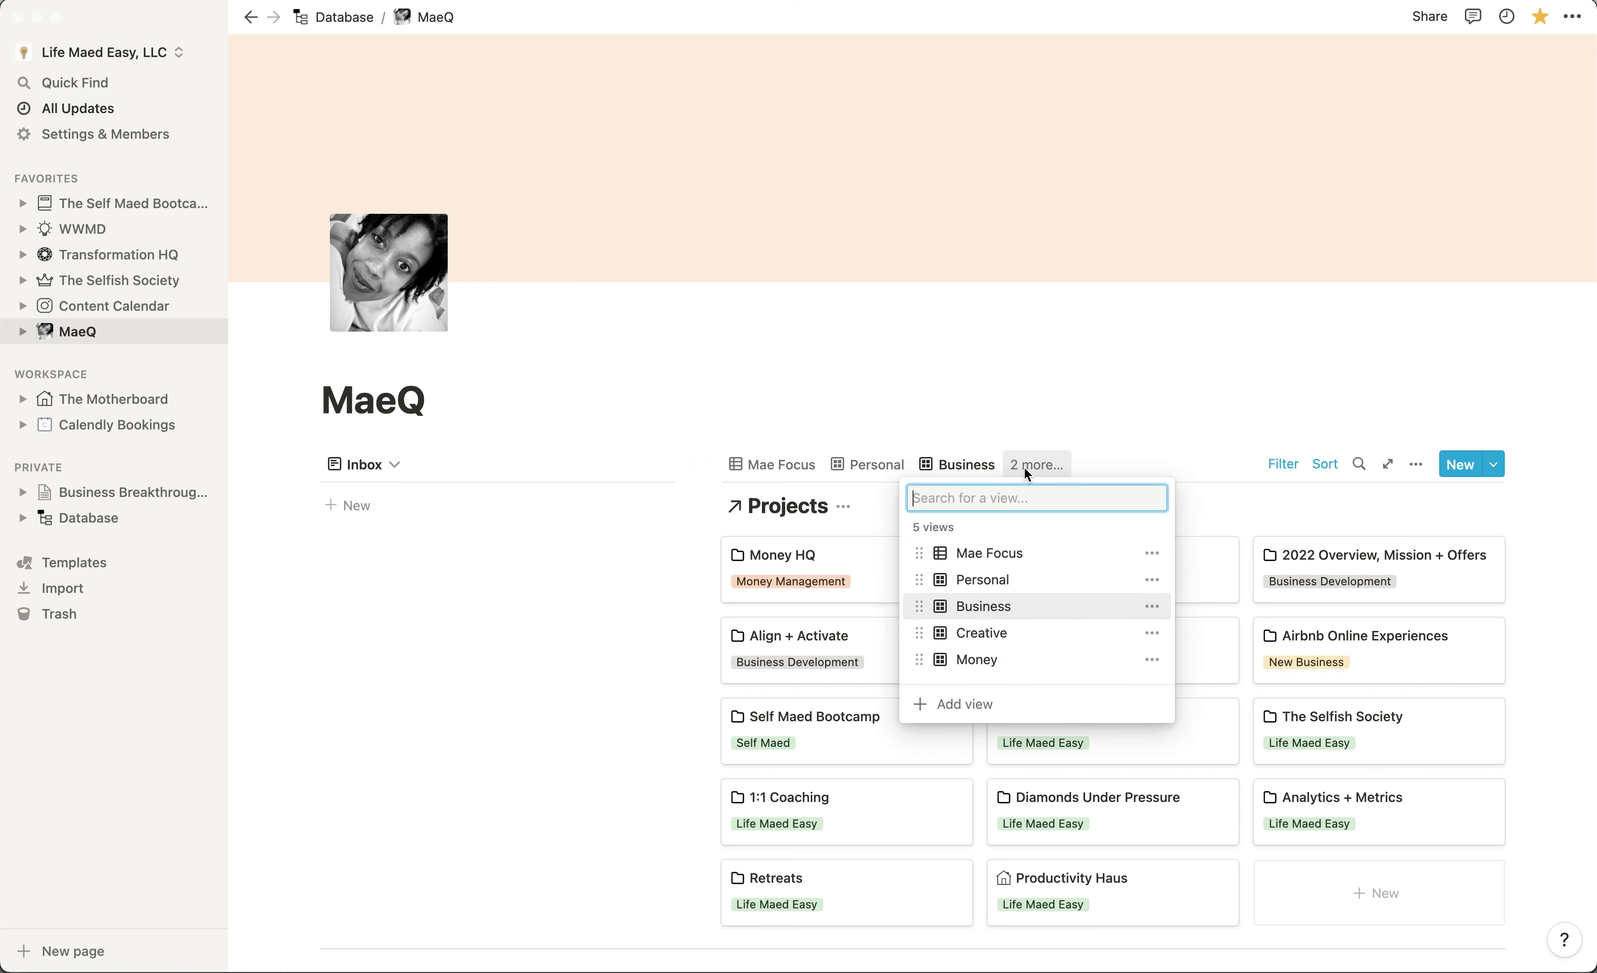
left_click(1032, 634)
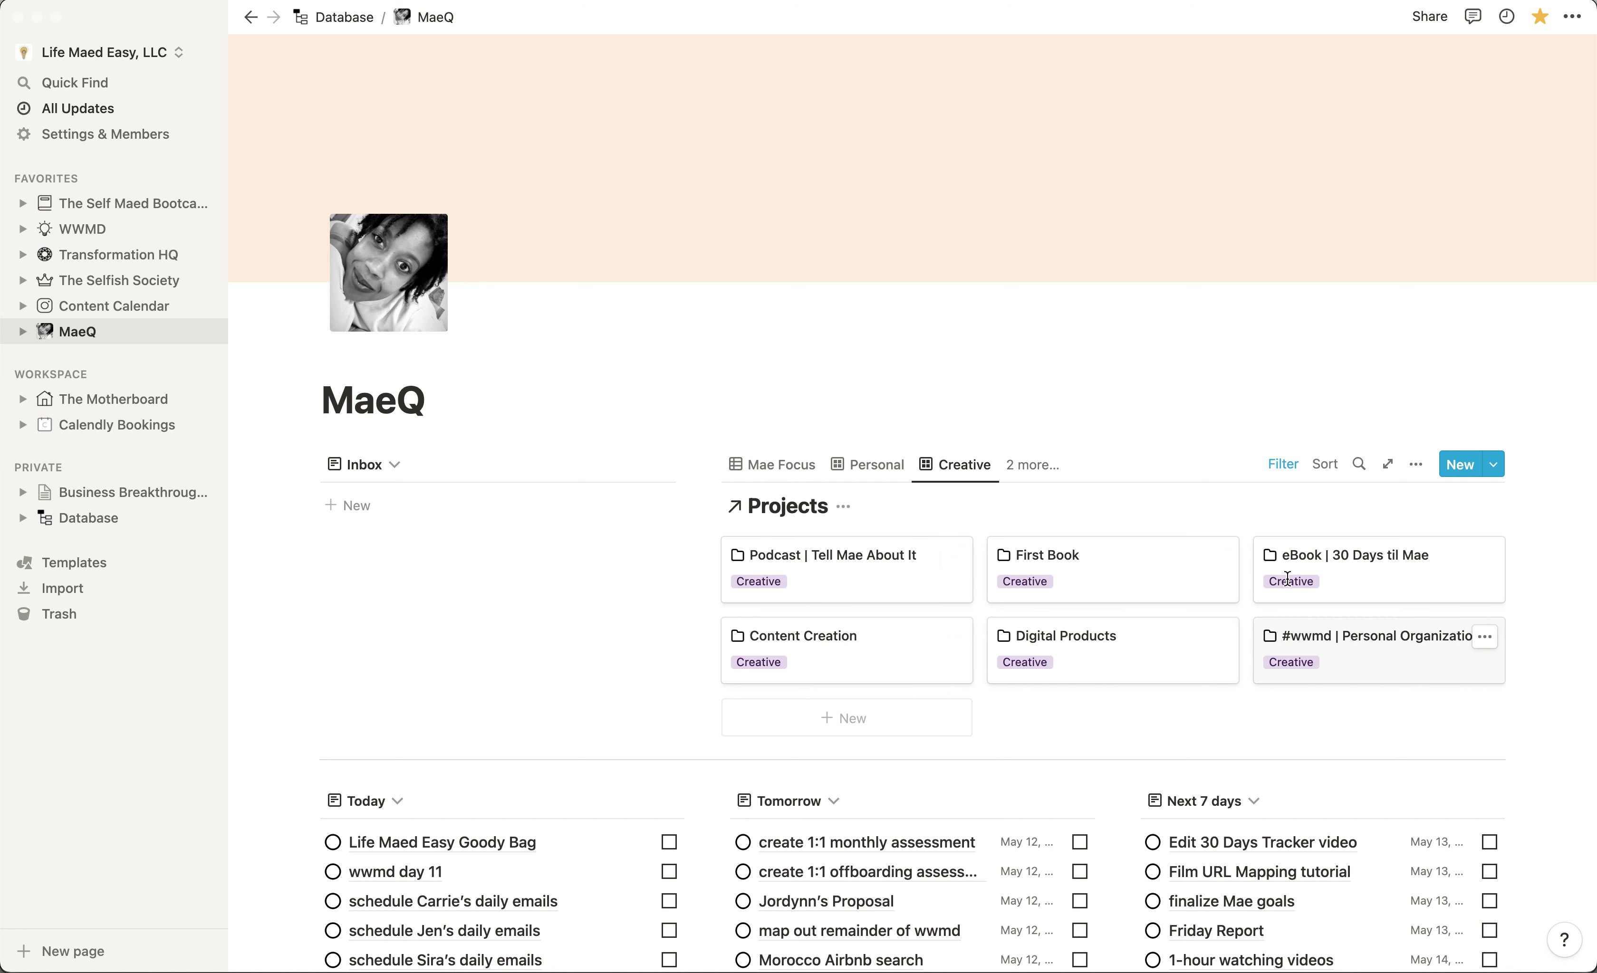
left_click(808, 466)
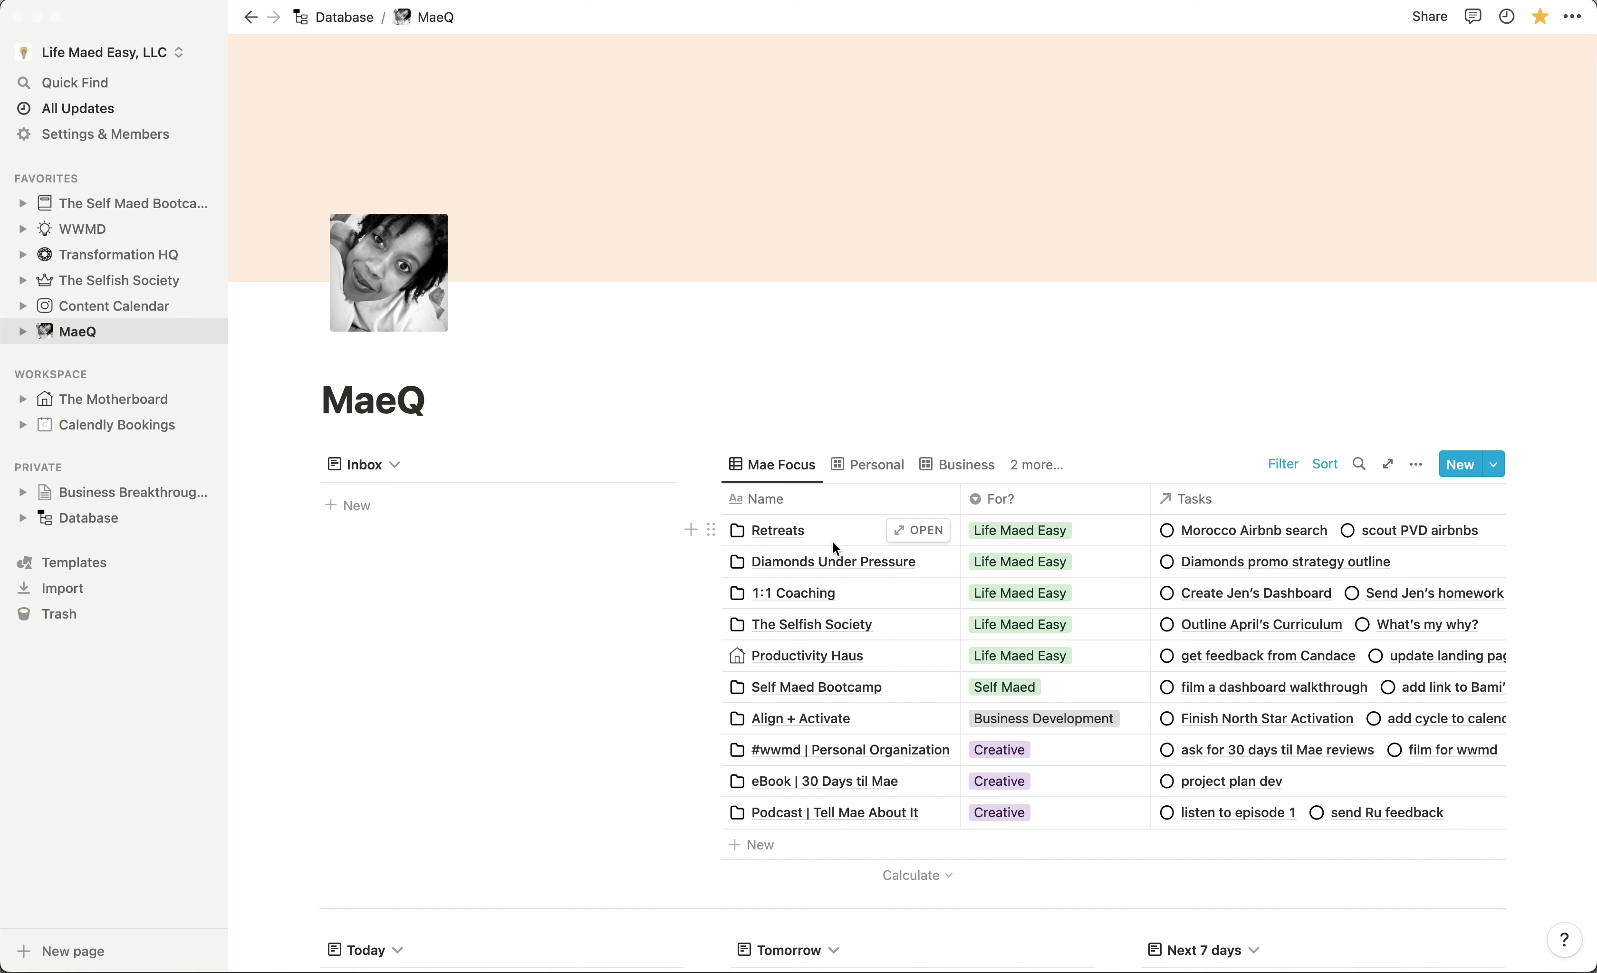
- Look through the Today, Tomorrow, Next 7 days, Overdue and Unscheduled task lists and the May 2022 calendar
scroll(834, 546, "down", 5)
scroll(833, 548, "down", 2)
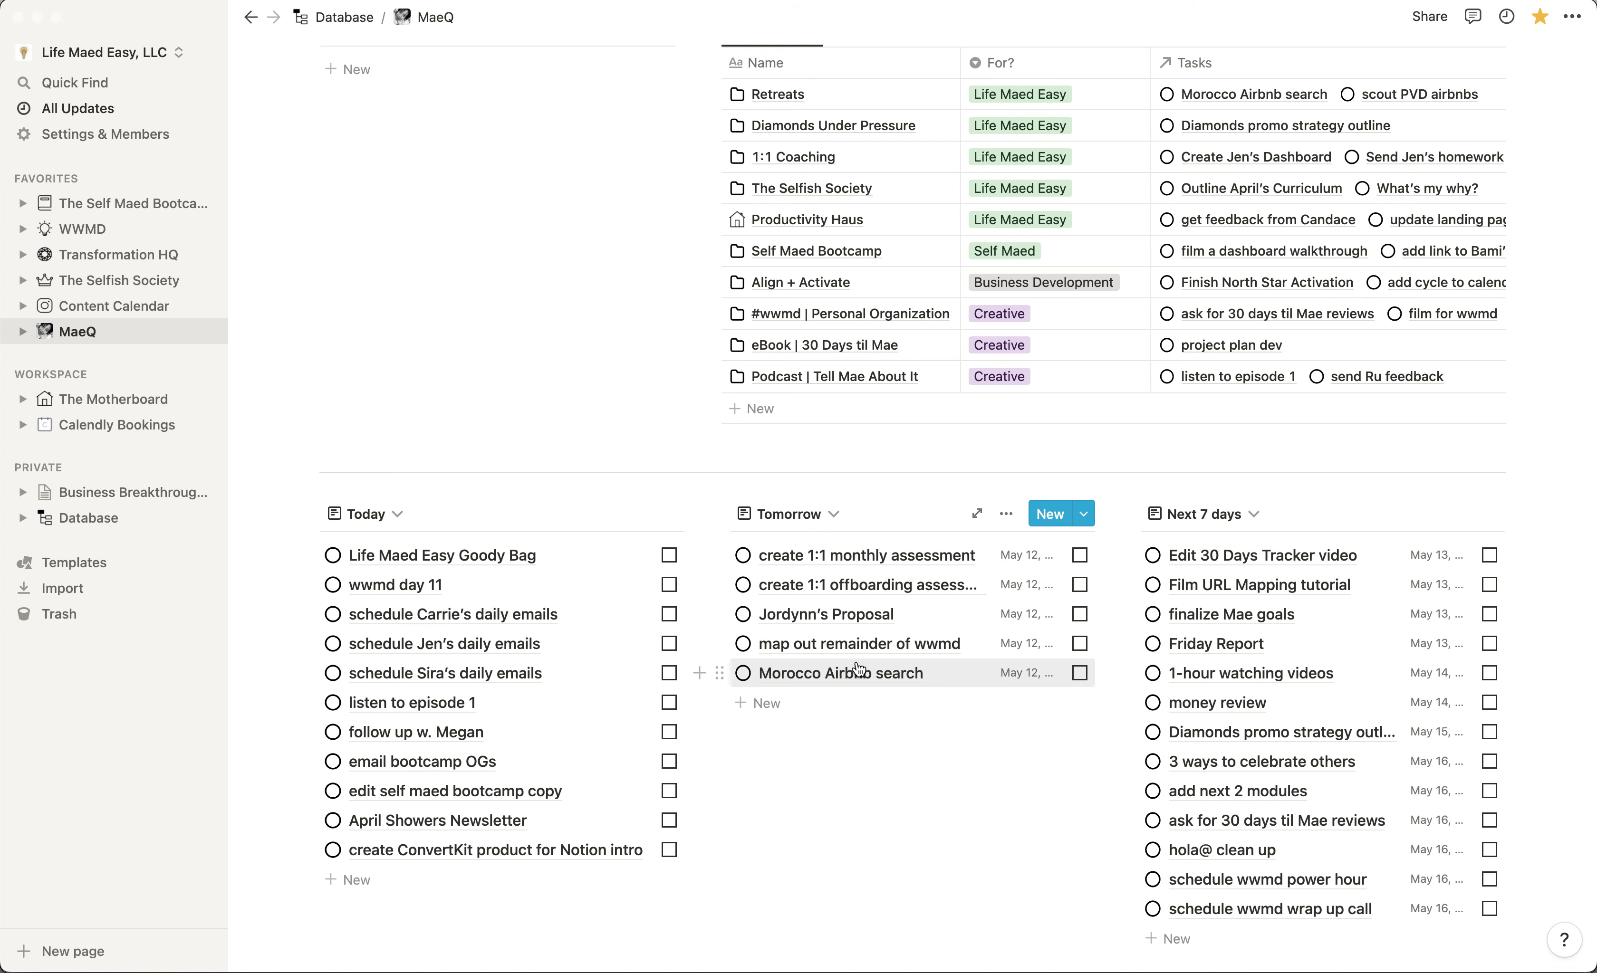
scroll(1188, 554, "down", 3)
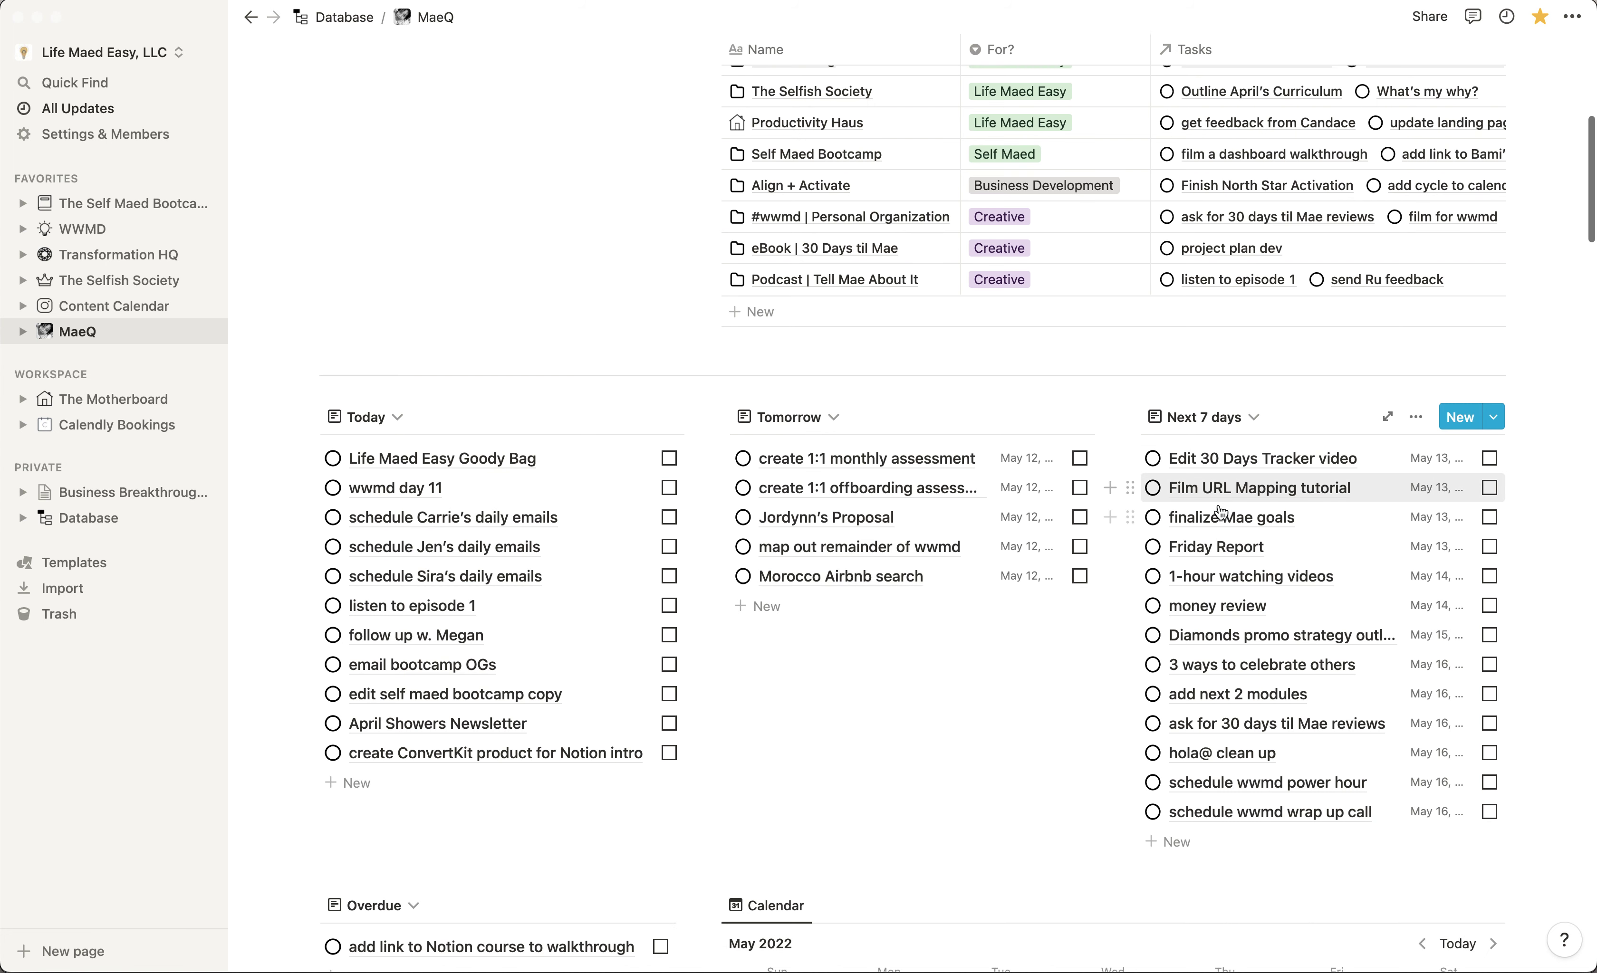
scroll(1246, 805, "down", 10)
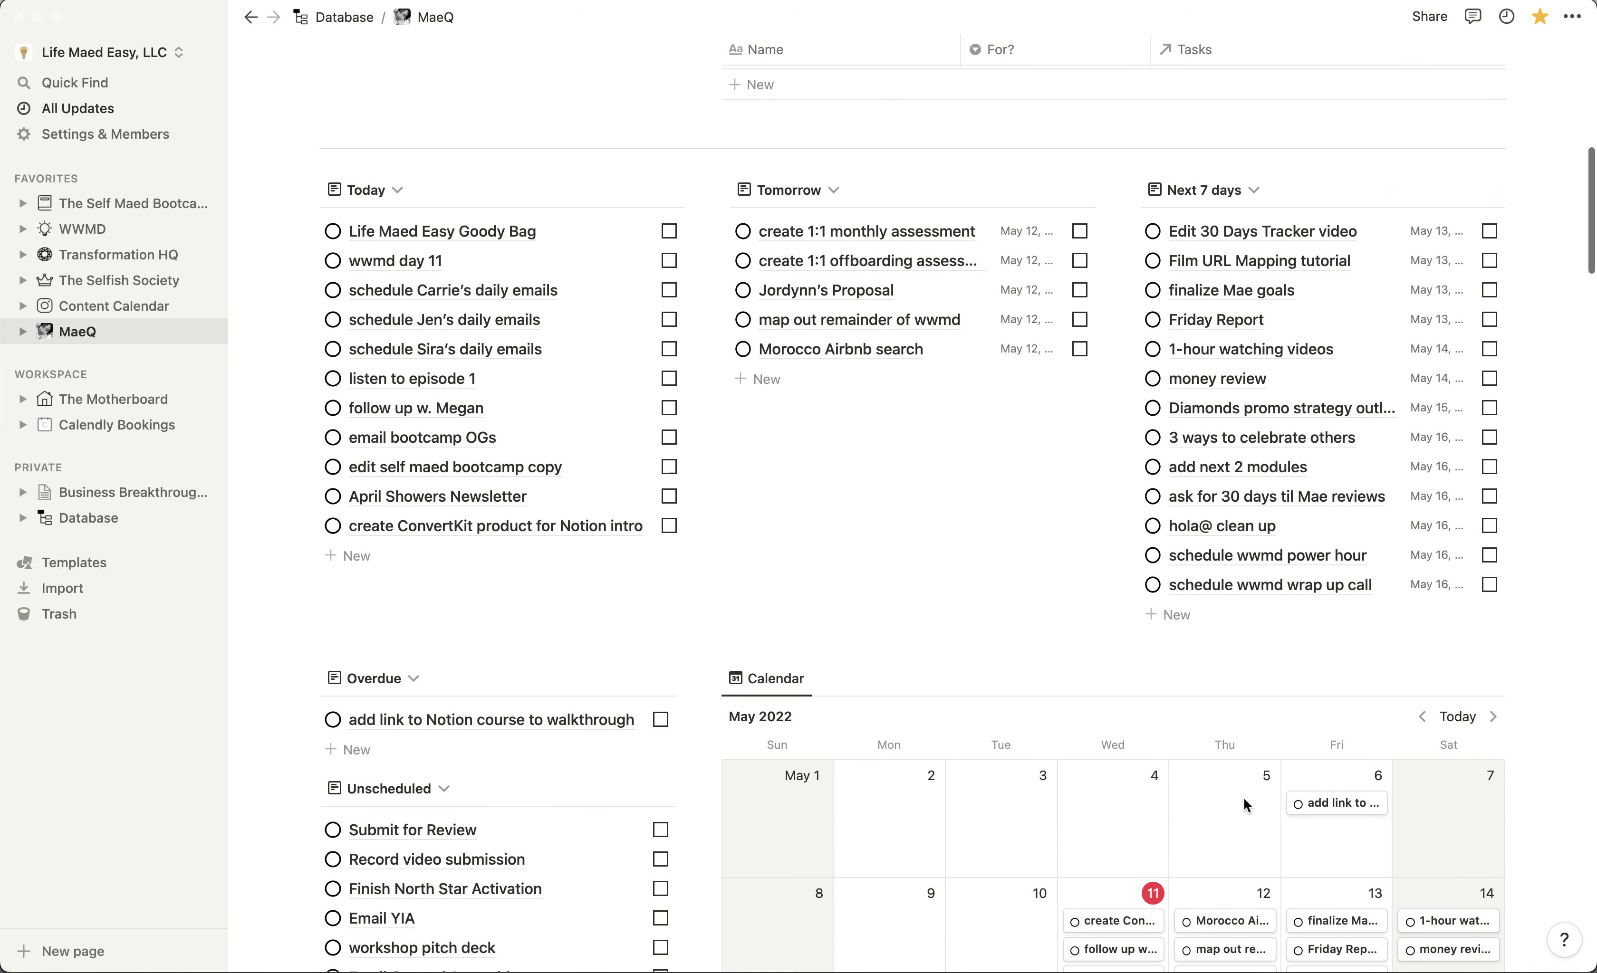
scroll(1244, 798, "down", 15)
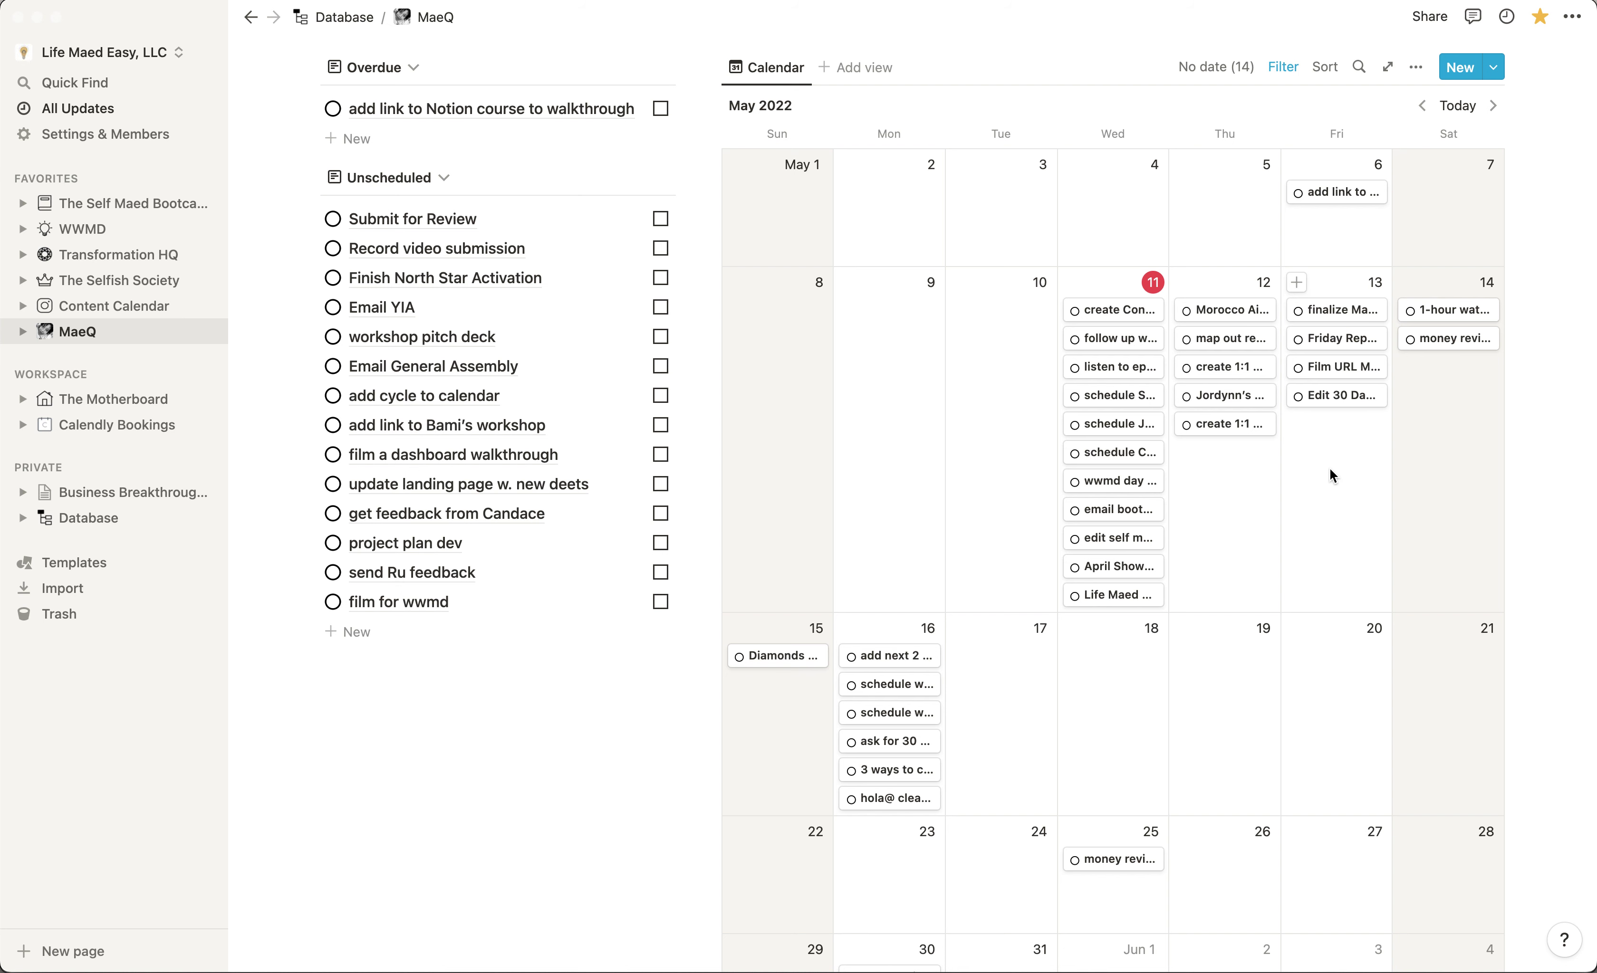
- Reschedule "listen to episode 1" and "April Showers Newsletter" to May 12, and "email bootcamp OGs" and "edit self maed bootcamp copy" to May 13 on the calendar
scroll(1330, 470, "down", 1)
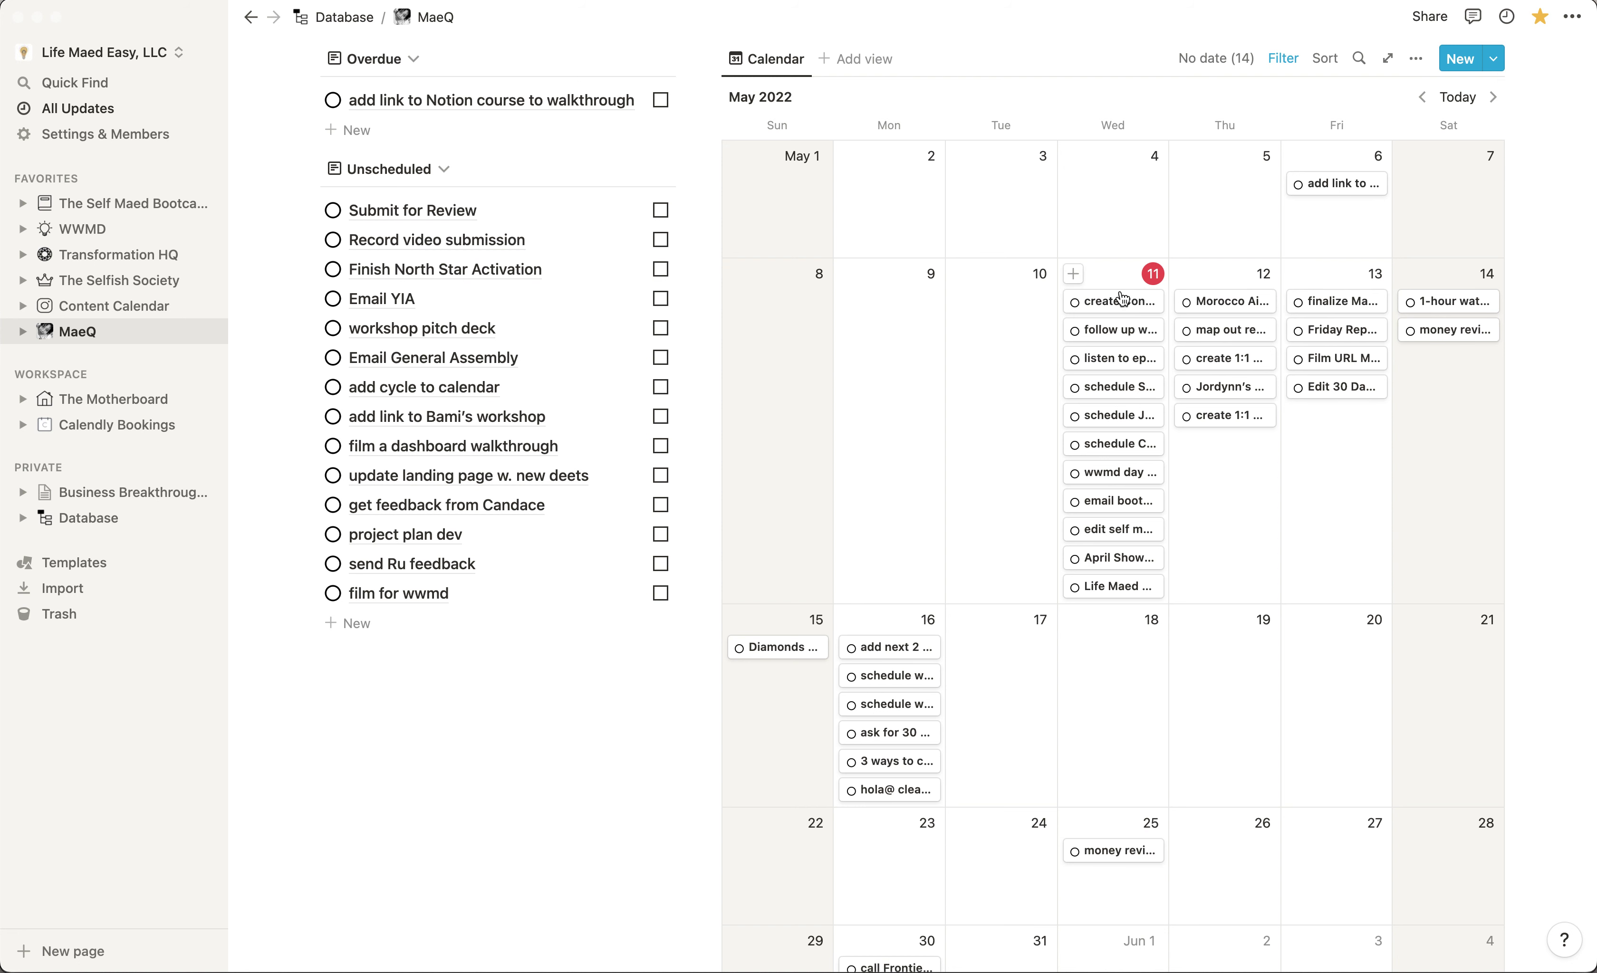
left_click_drag(1122, 360, 1206, 450)
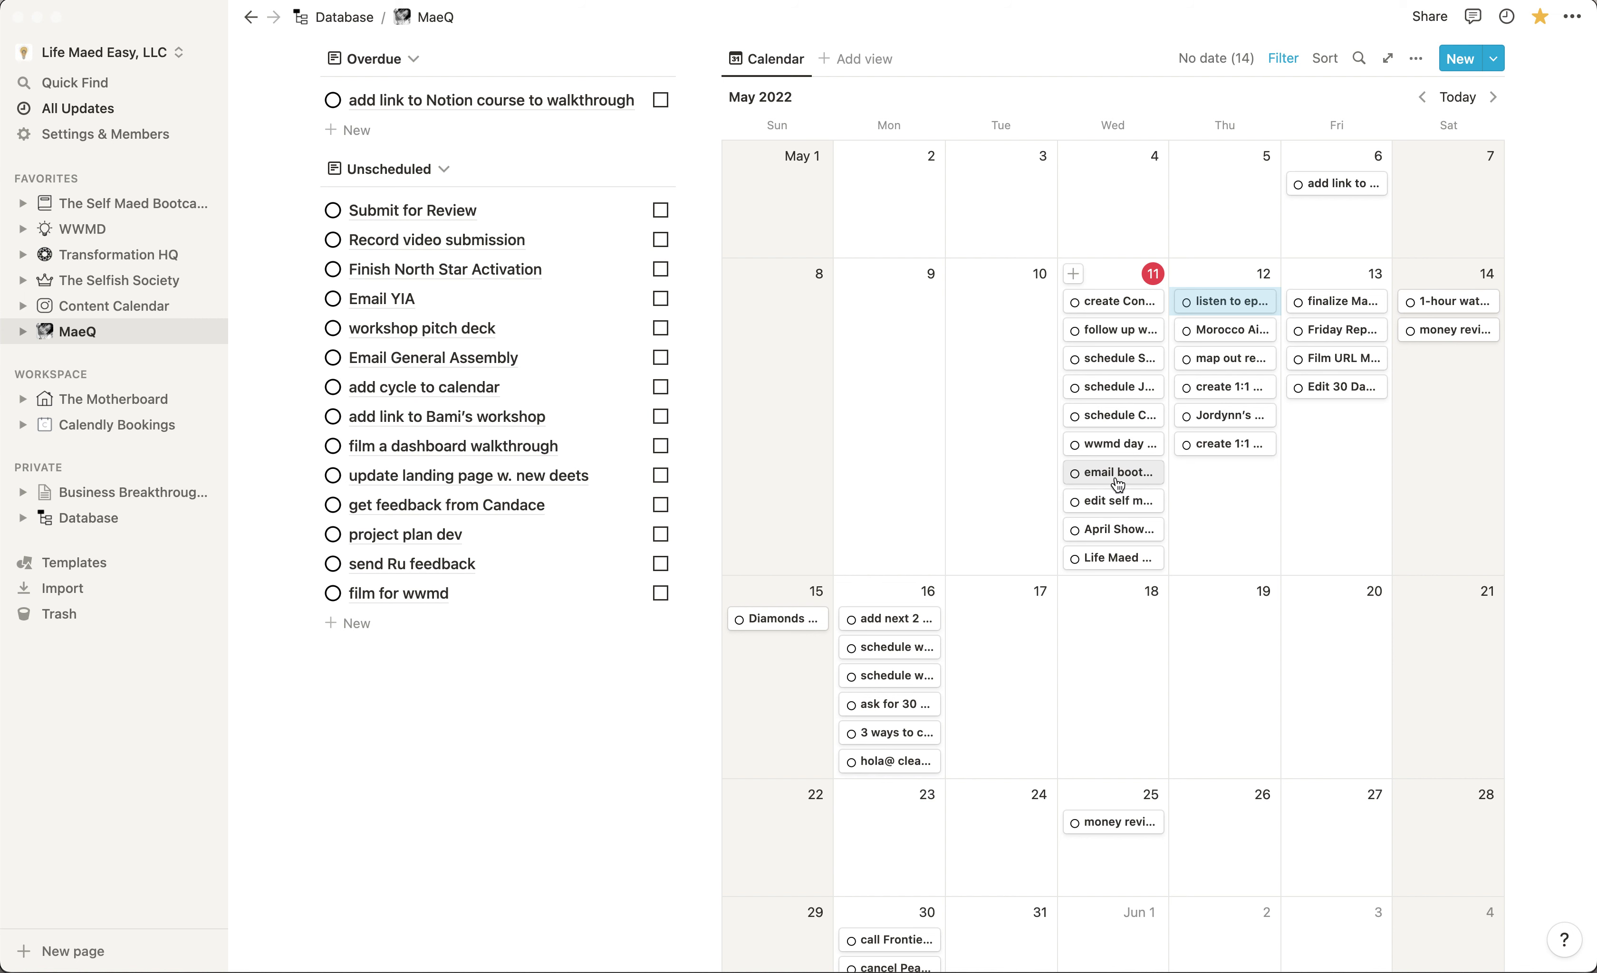
left_click_drag(1122, 476, 1331, 449)
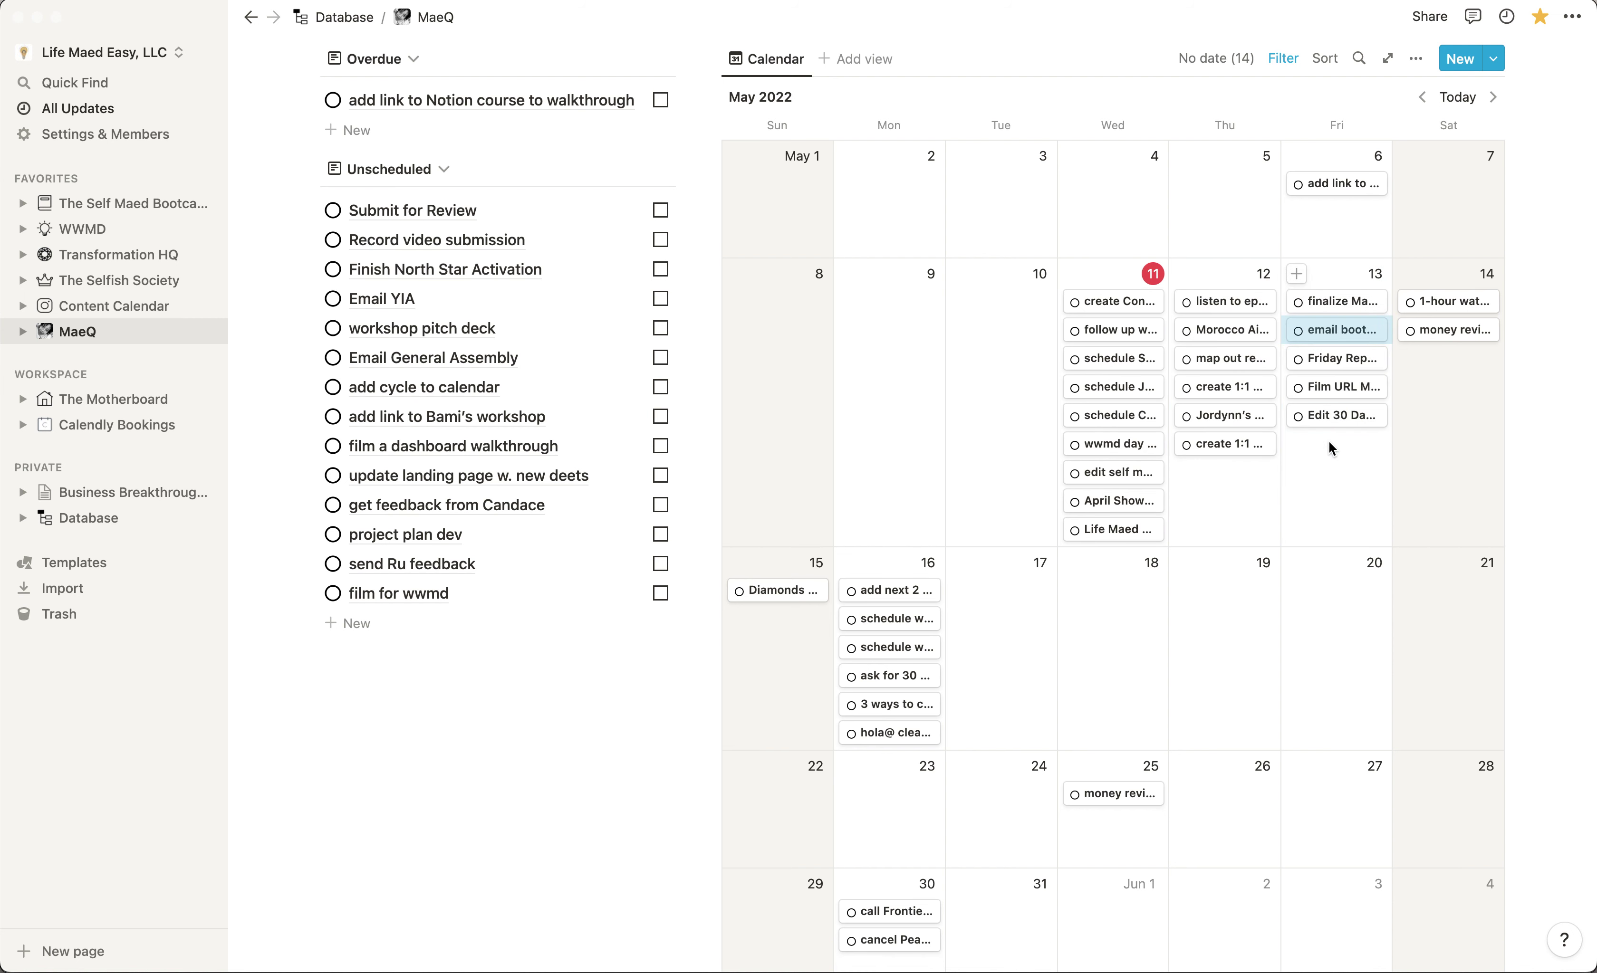
left_click_drag(1125, 473, 1312, 473)
left_click_drag(1122, 473, 1218, 480)
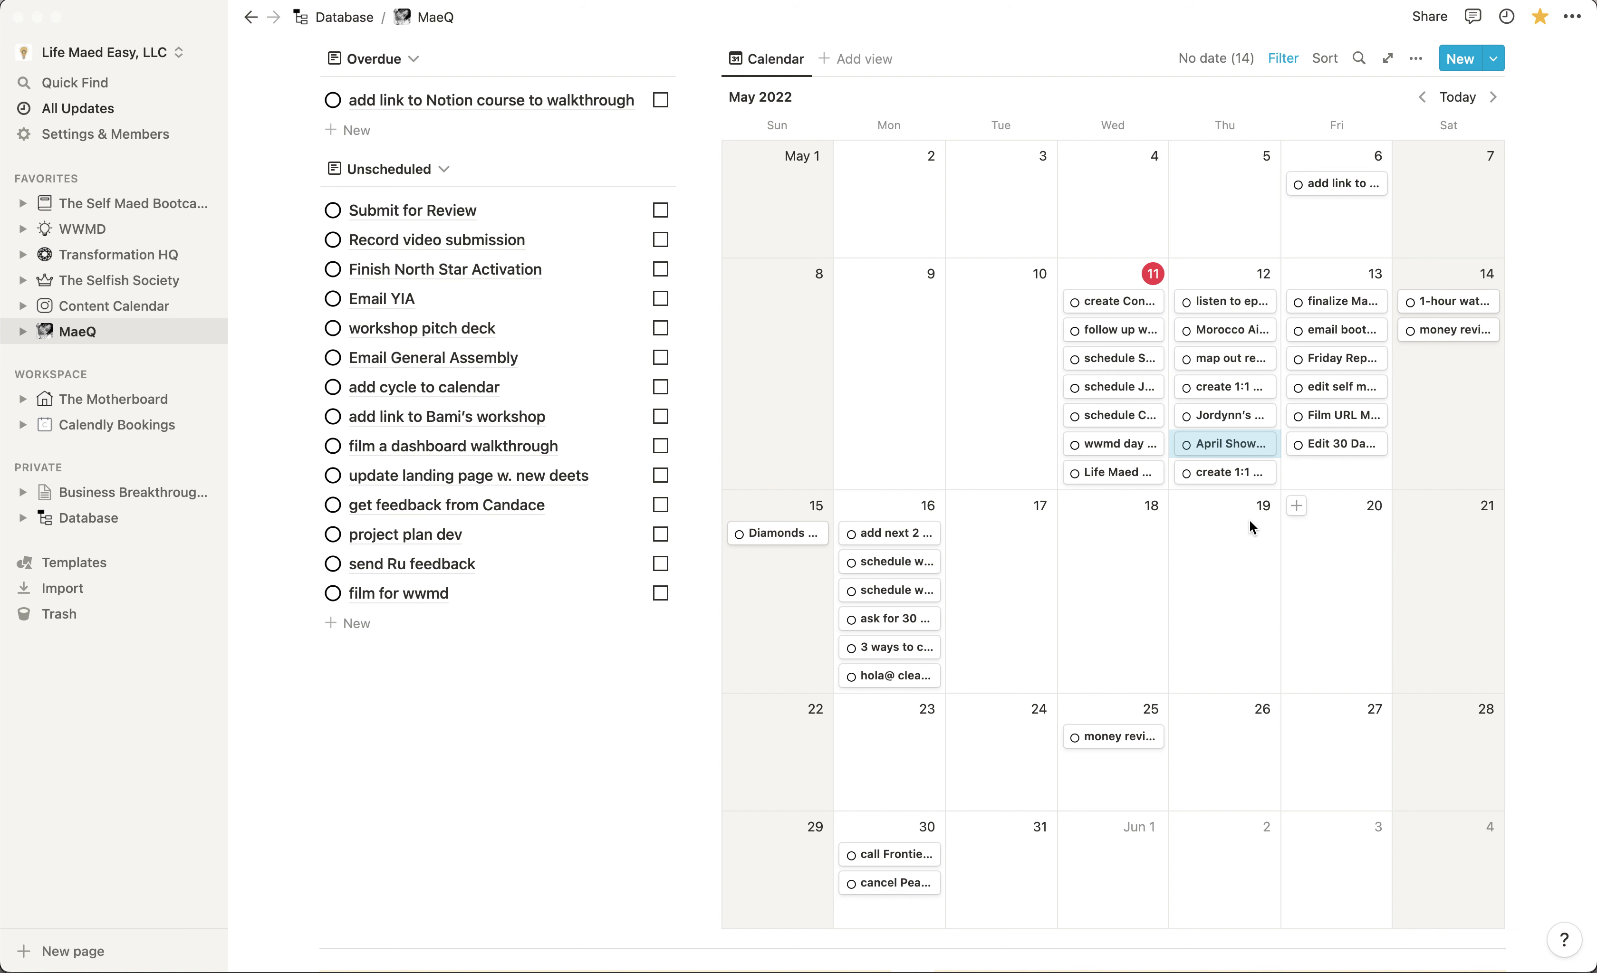
left_click_drag(1331, 359, 1422, 364)
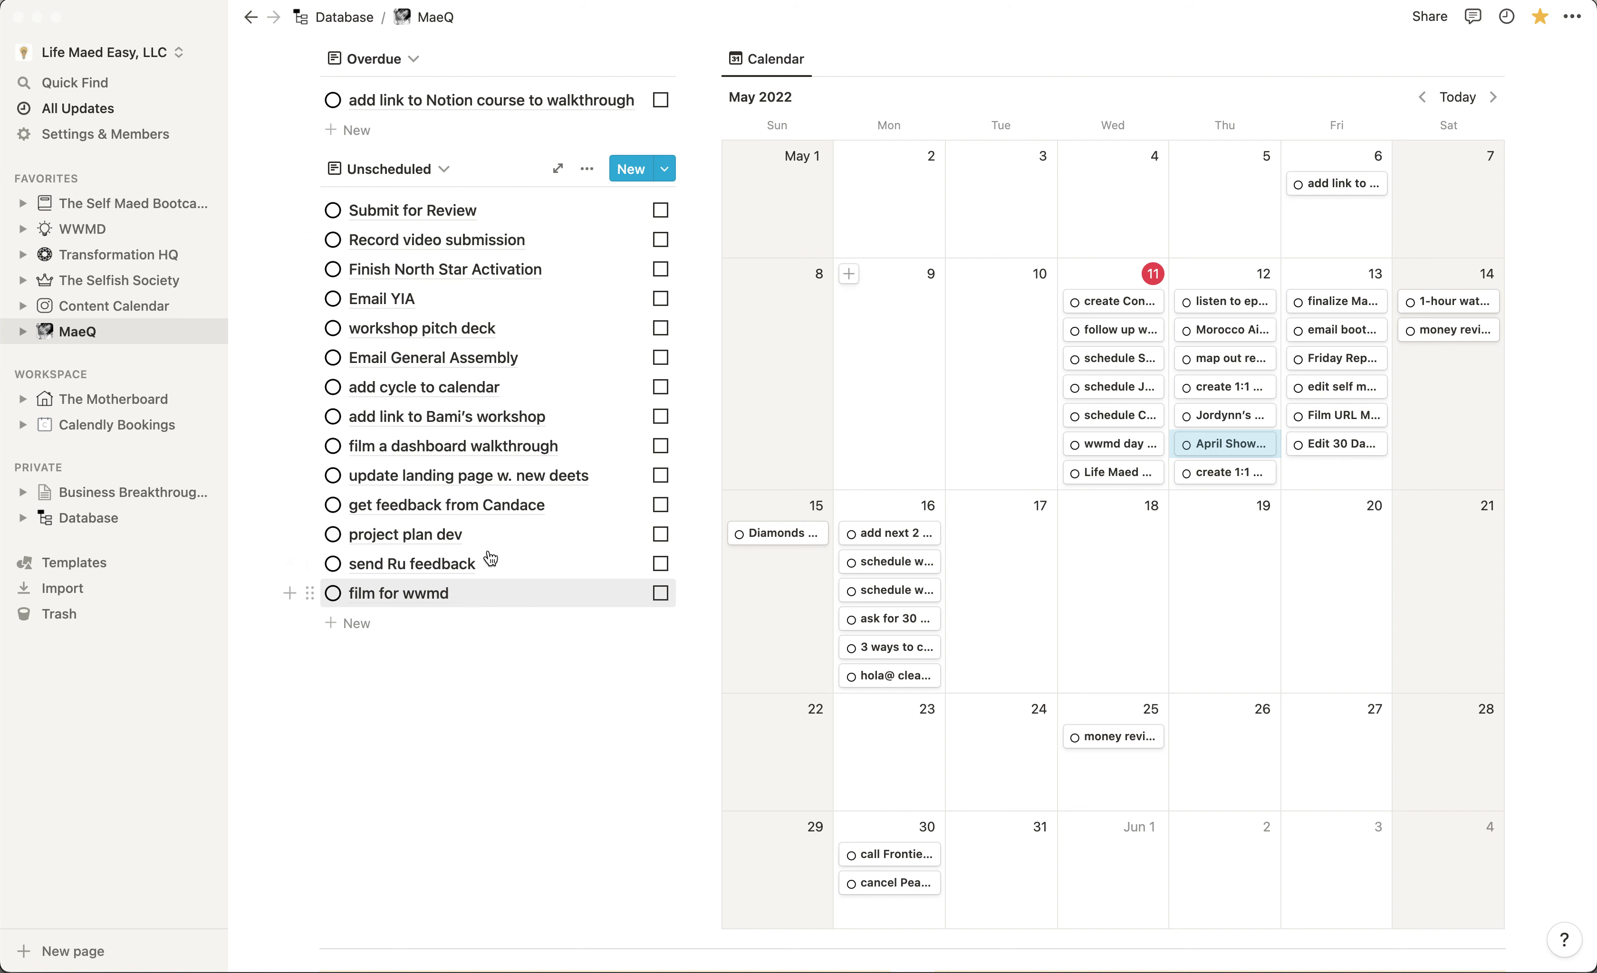
- Check off the workshop link task in the Unscheduled list and review the Today, Tomorrow and Next 7 days lists
left_click(661, 418)
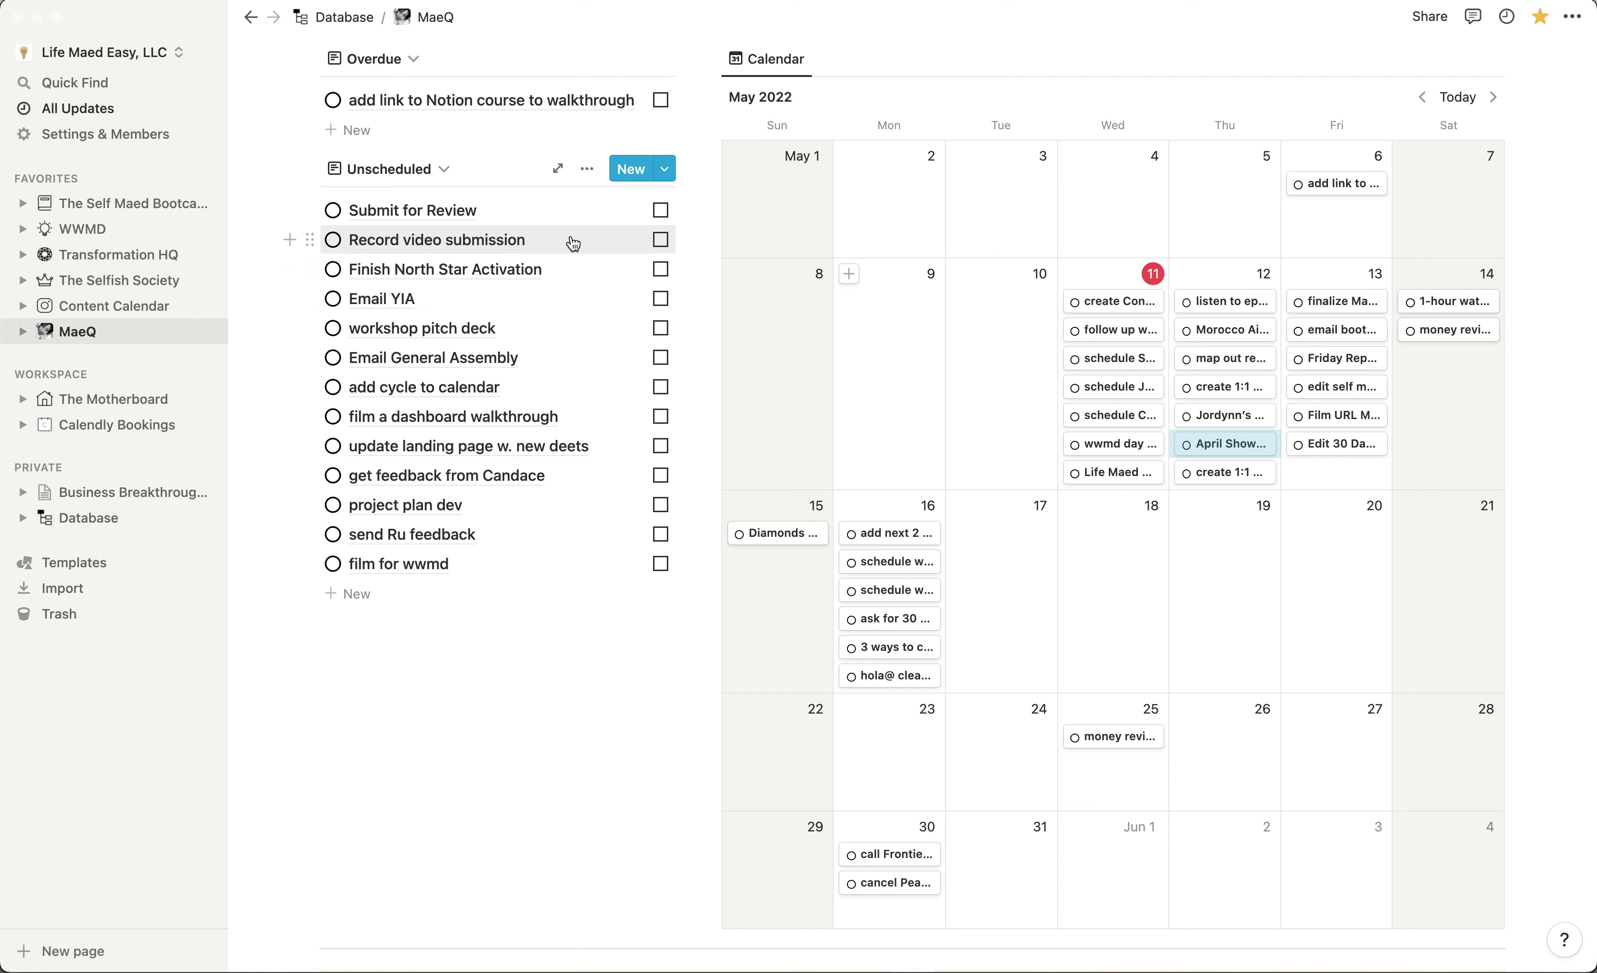
scroll(557, 516, "down", 2)
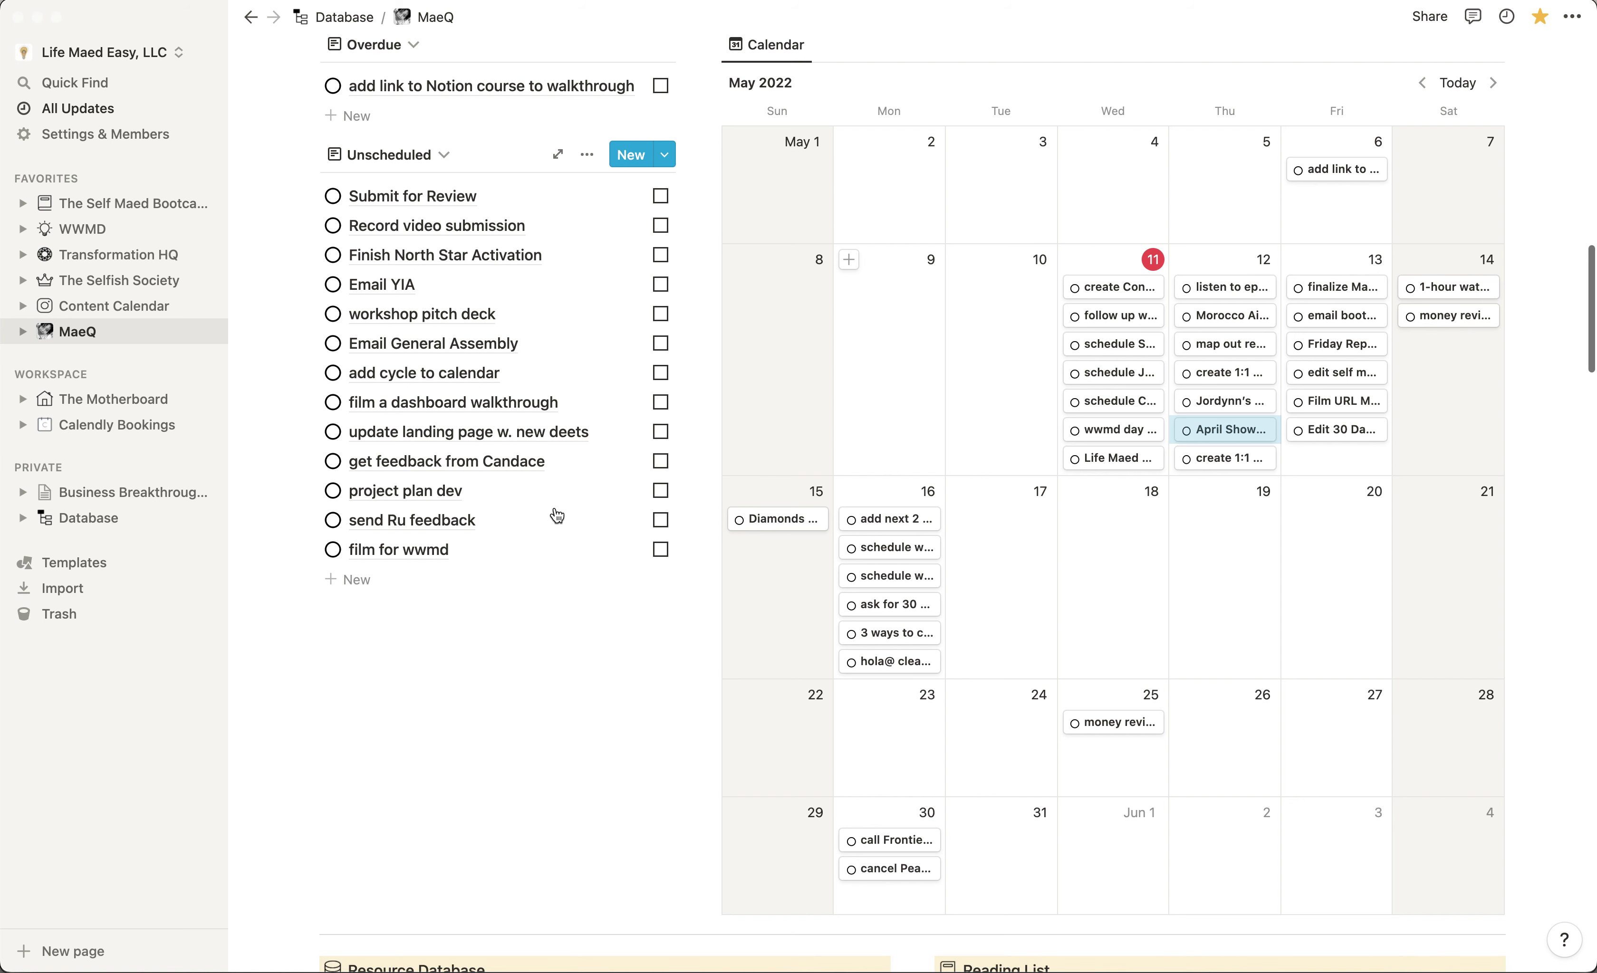
scroll(557, 516, "up", 4)
scroll(557, 517, "up", 8)
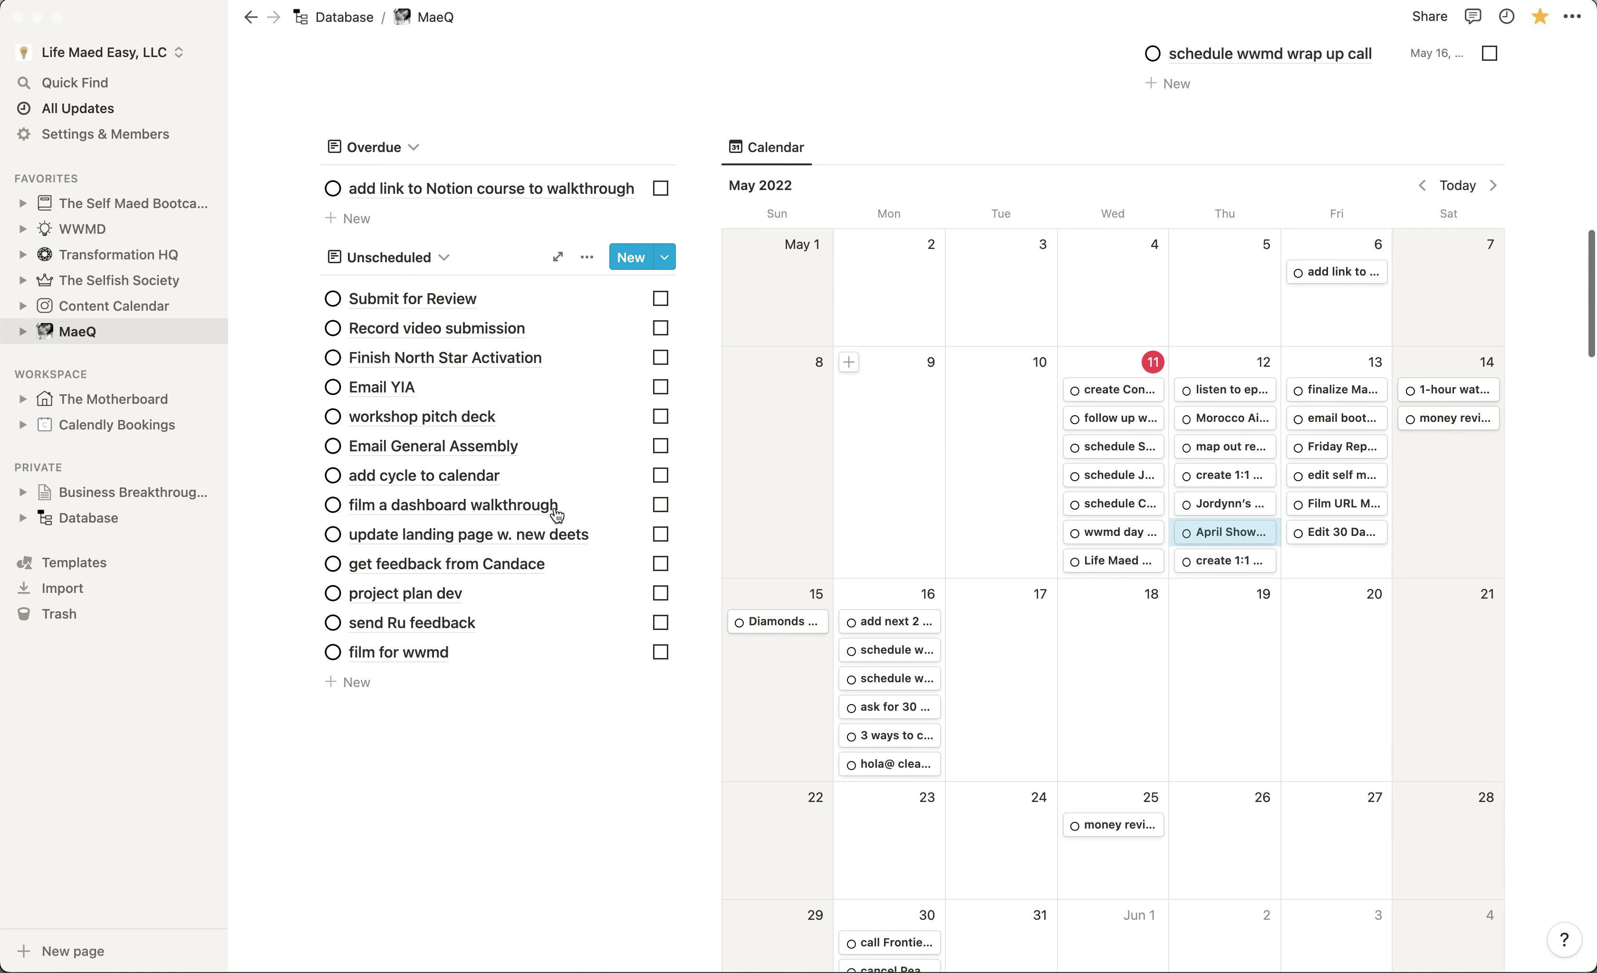
scroll(954, 235, "up", 20)
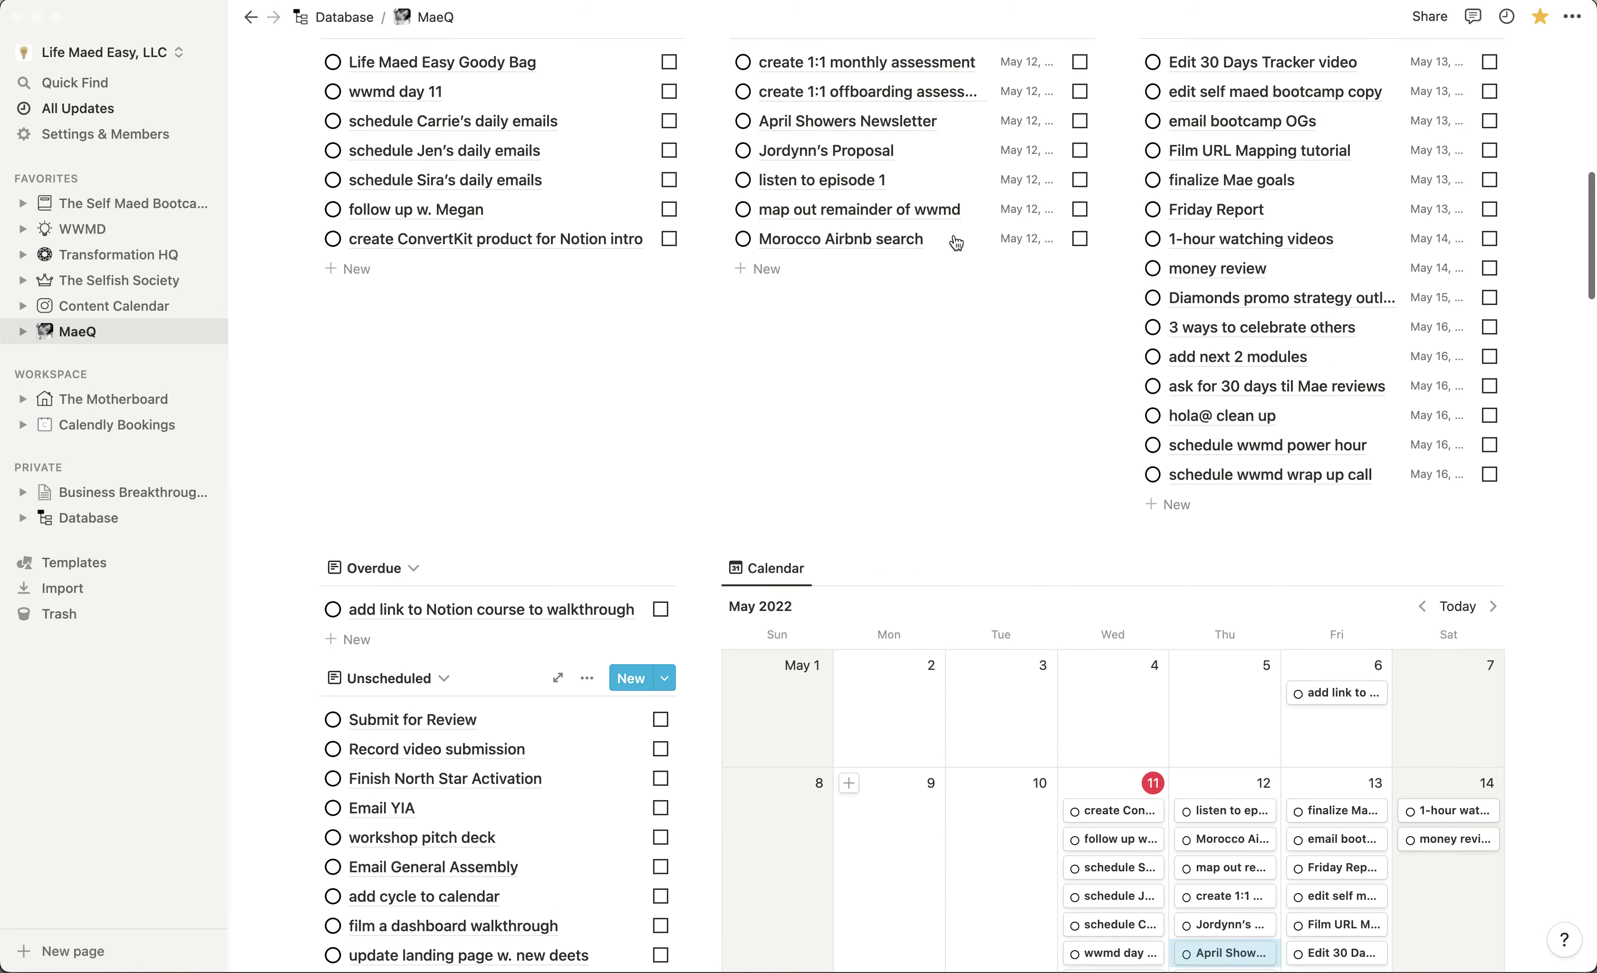
scroll(954, 235, "down", 20)
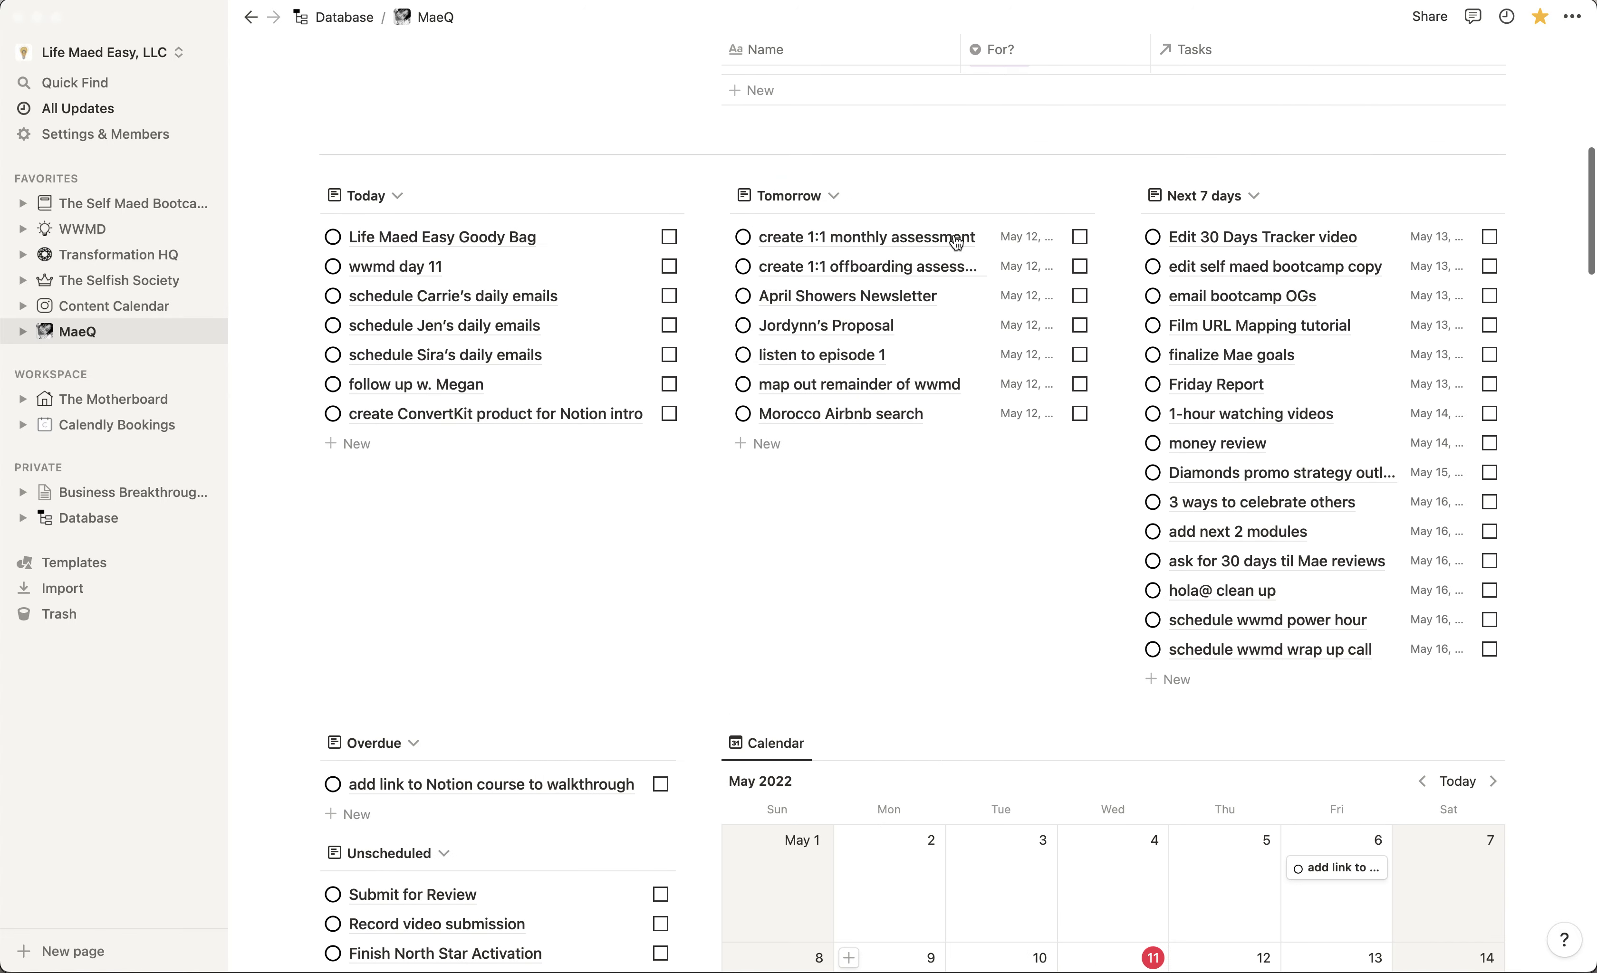
- Open the Reading List and look through its Finished Books, All, Not Started Books and Books That I'm Reading views
scroll(953, 233, "down", 6)
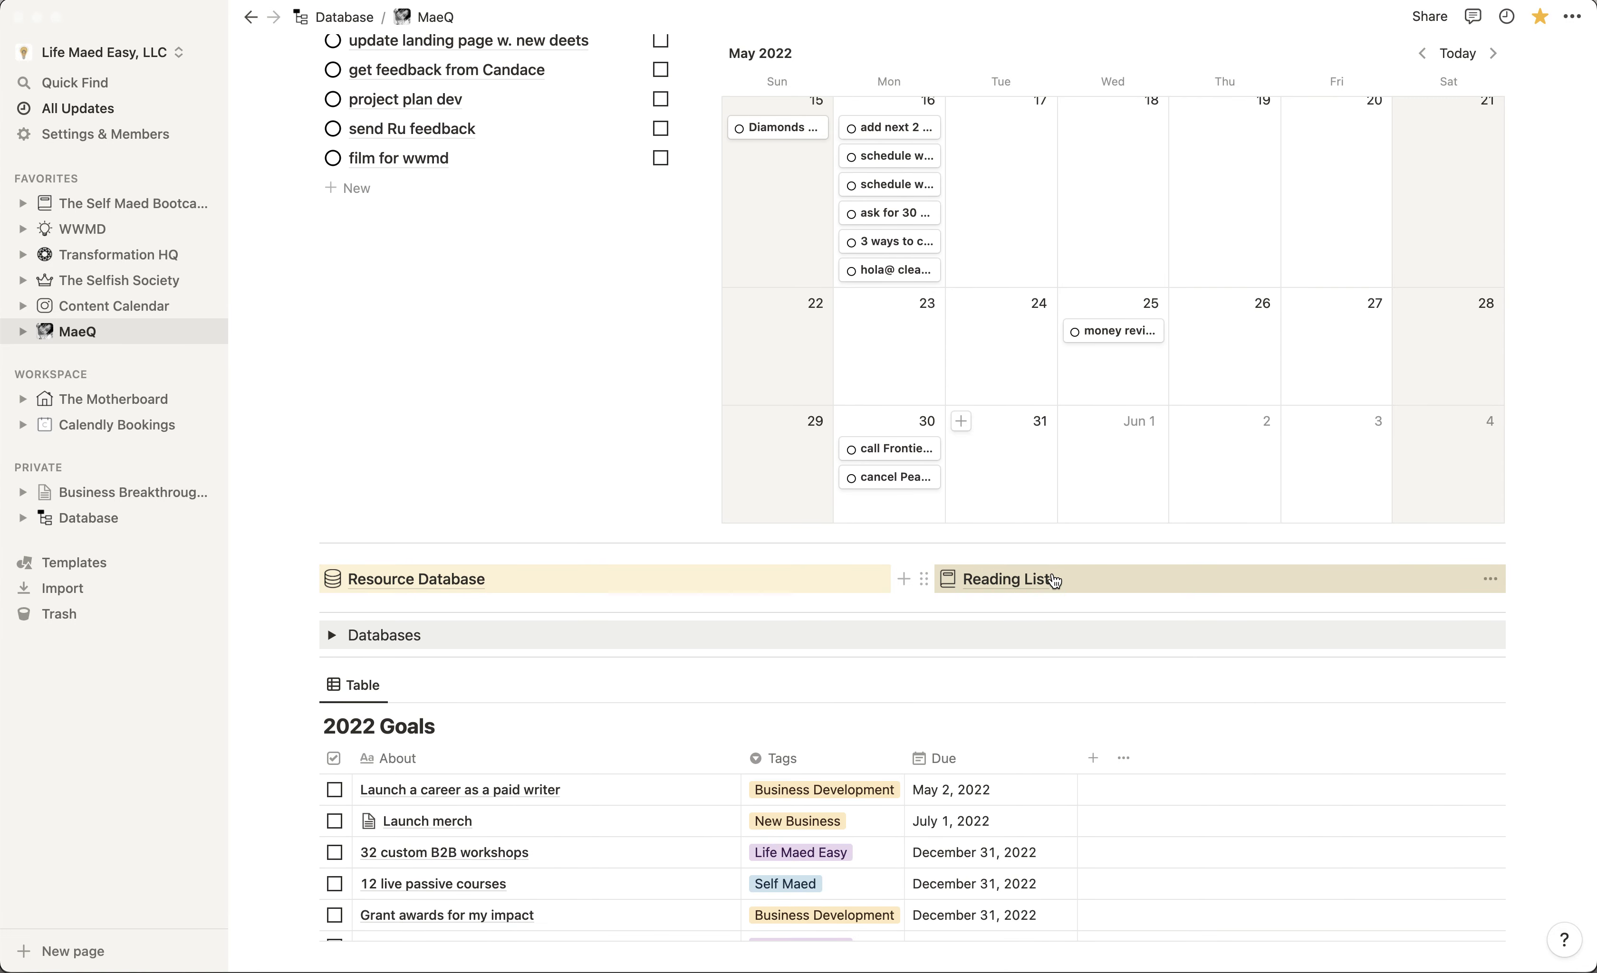
left_click(1010, 584)
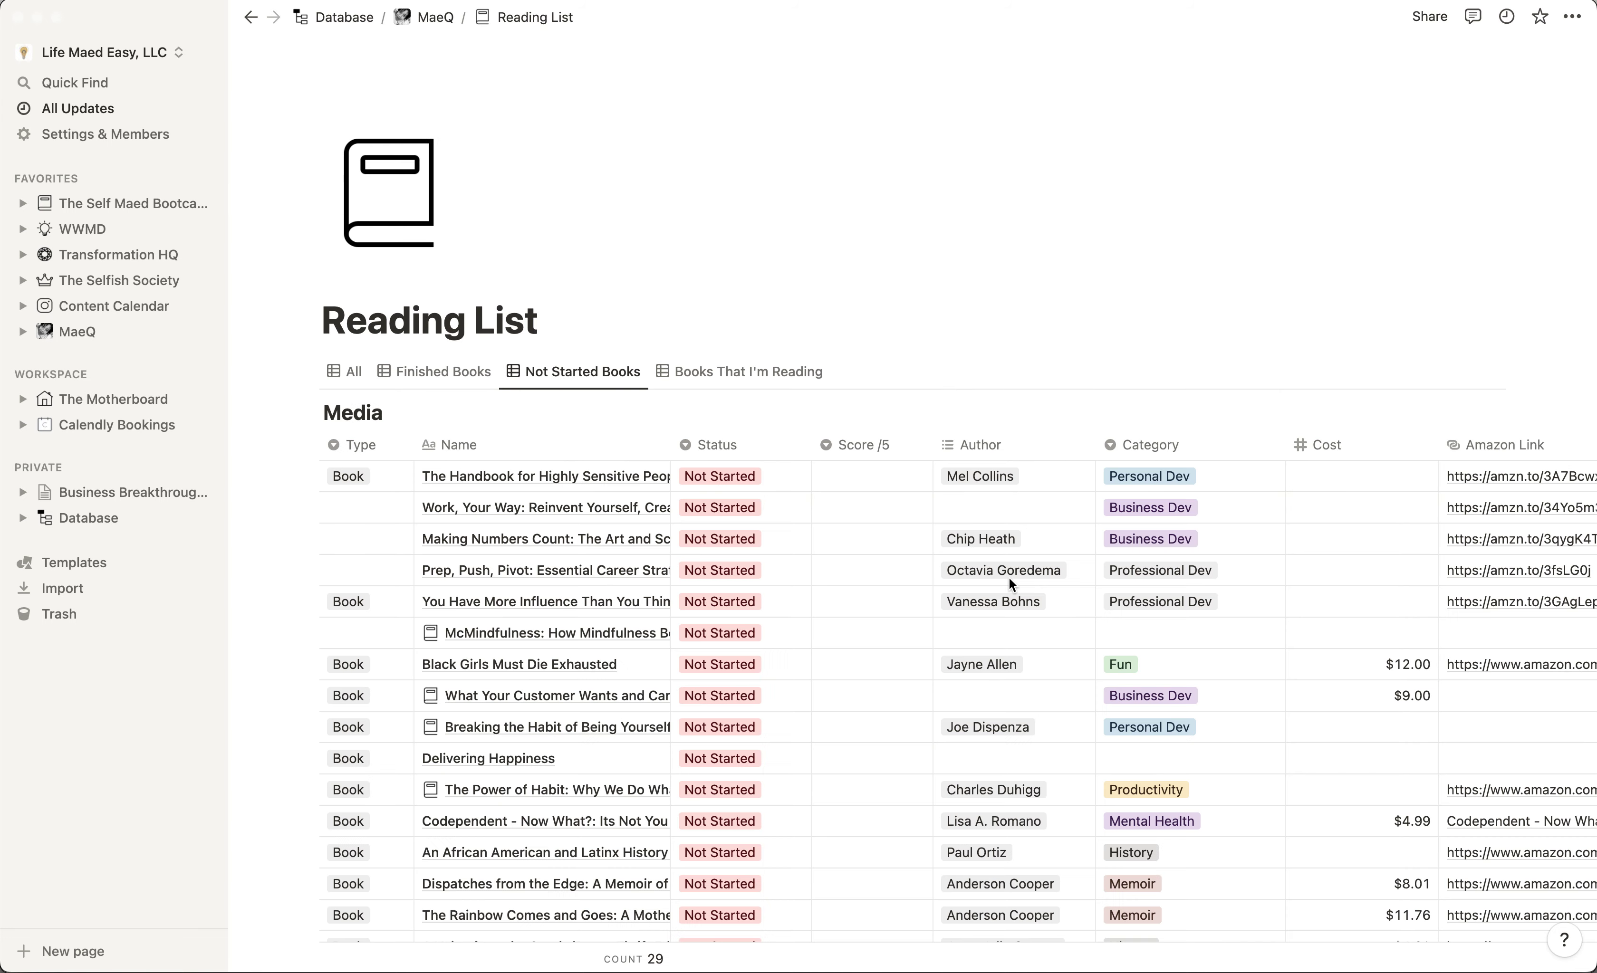
left_click(466, 380)
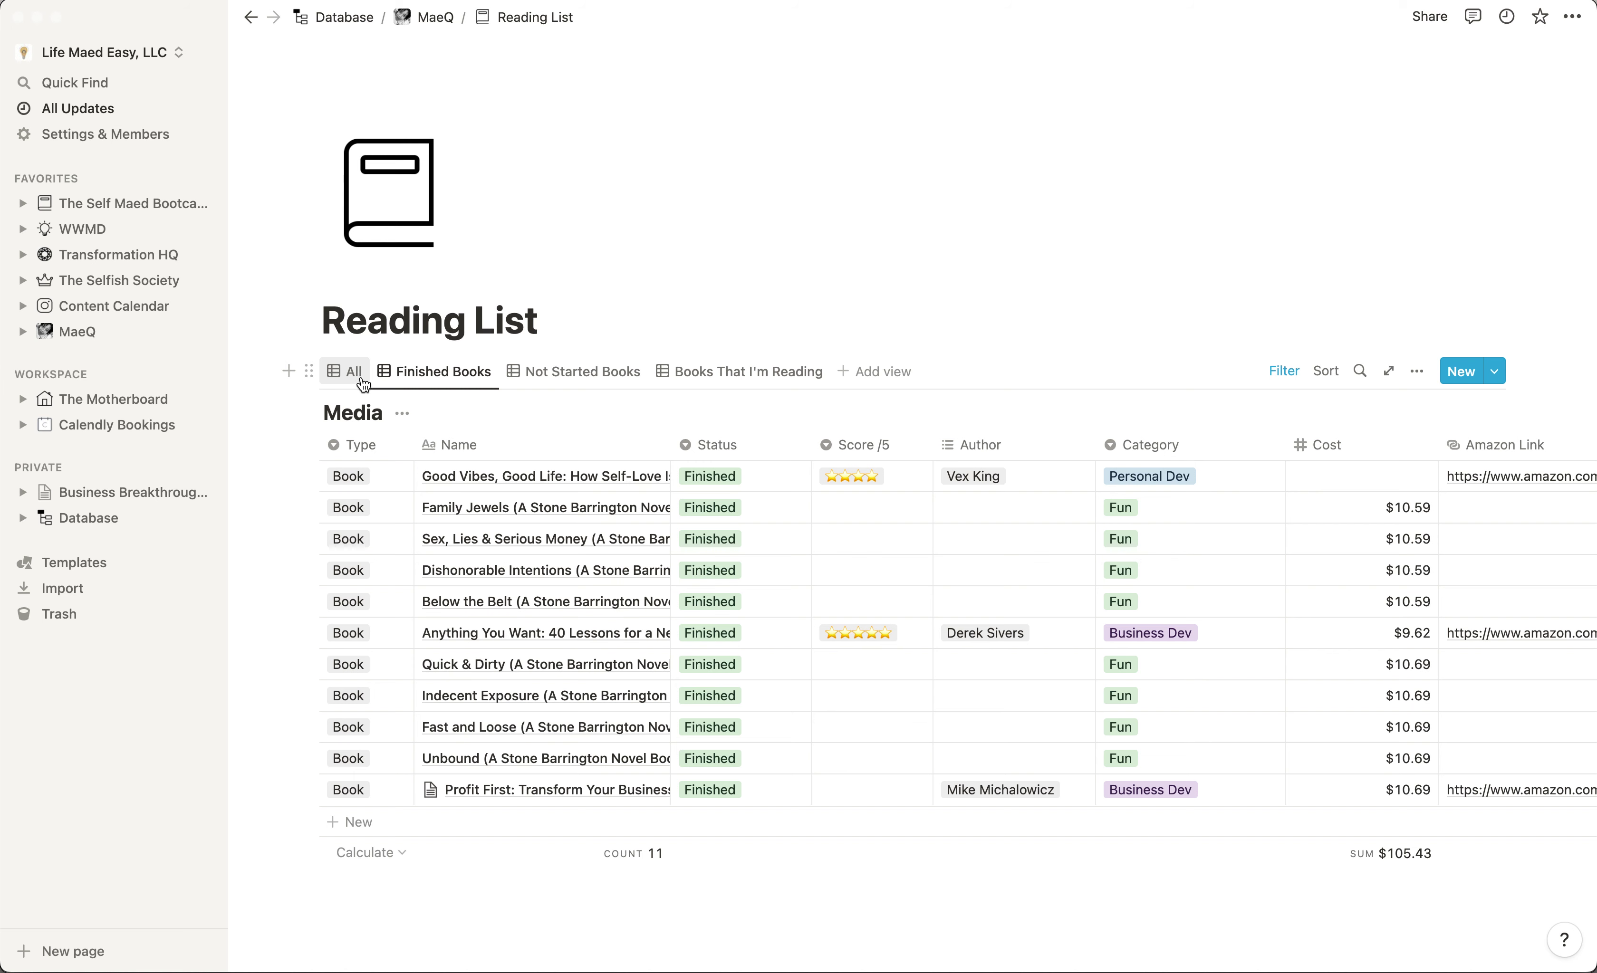
left_click(347, 374)
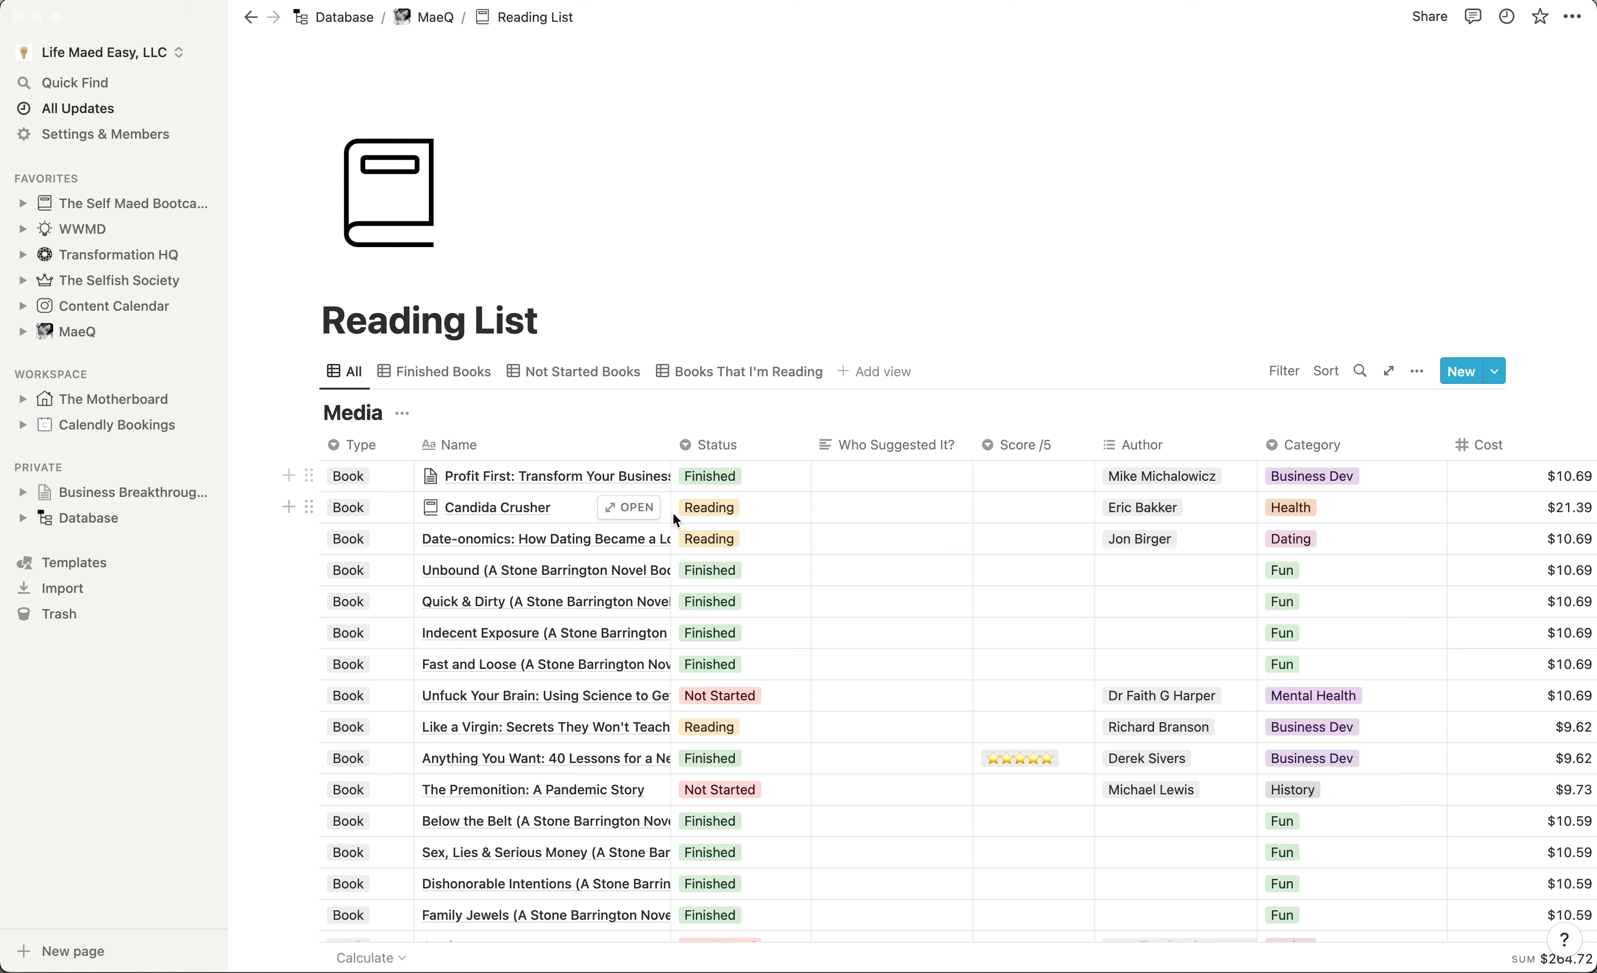
left_click(452, 375)
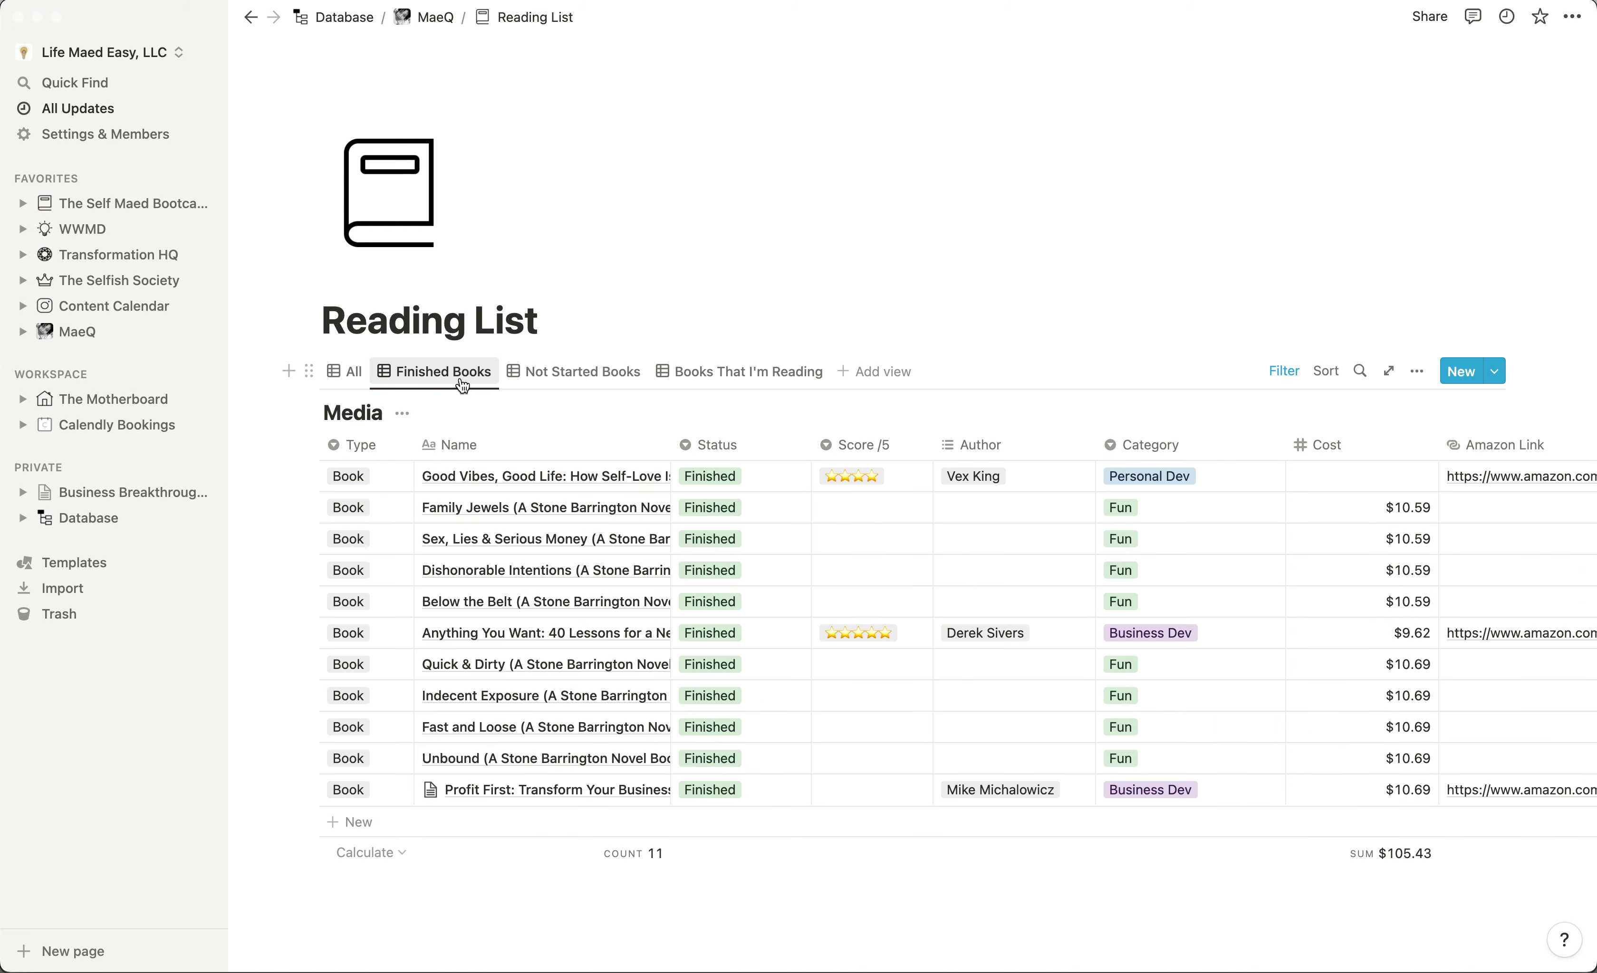
left_click(570, 378)
left_click(705, 379)
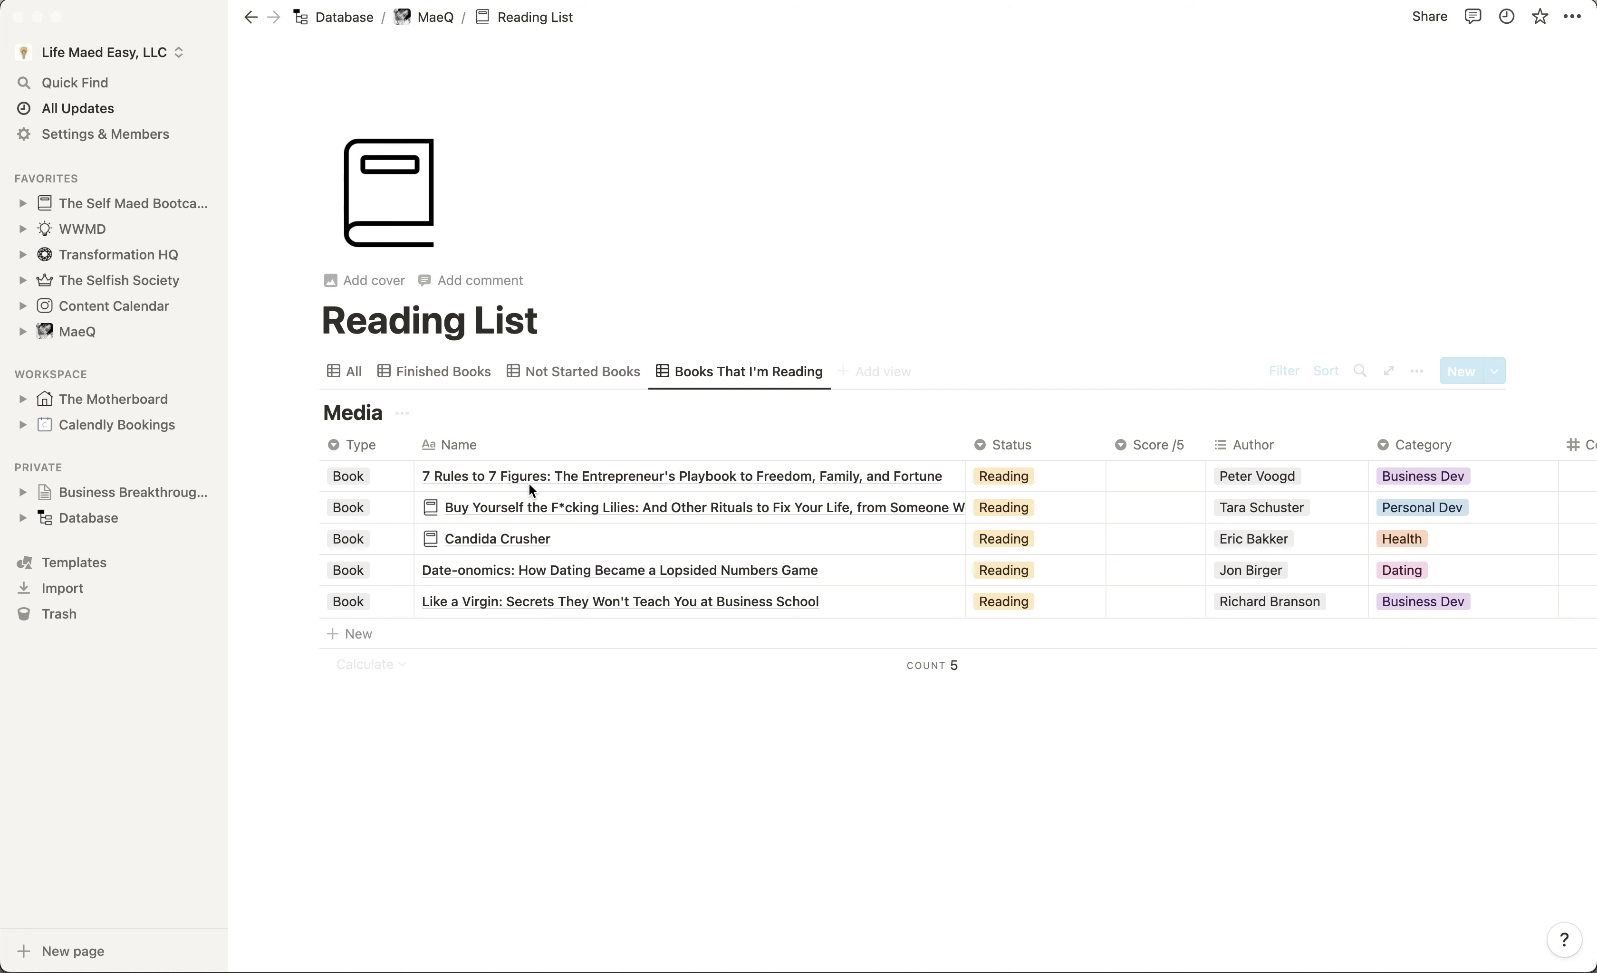
- Set the status of the "Buy Yourself the F*cking Lilies" book to Finished and return to the MaeQ page
left_click(1065, 508)
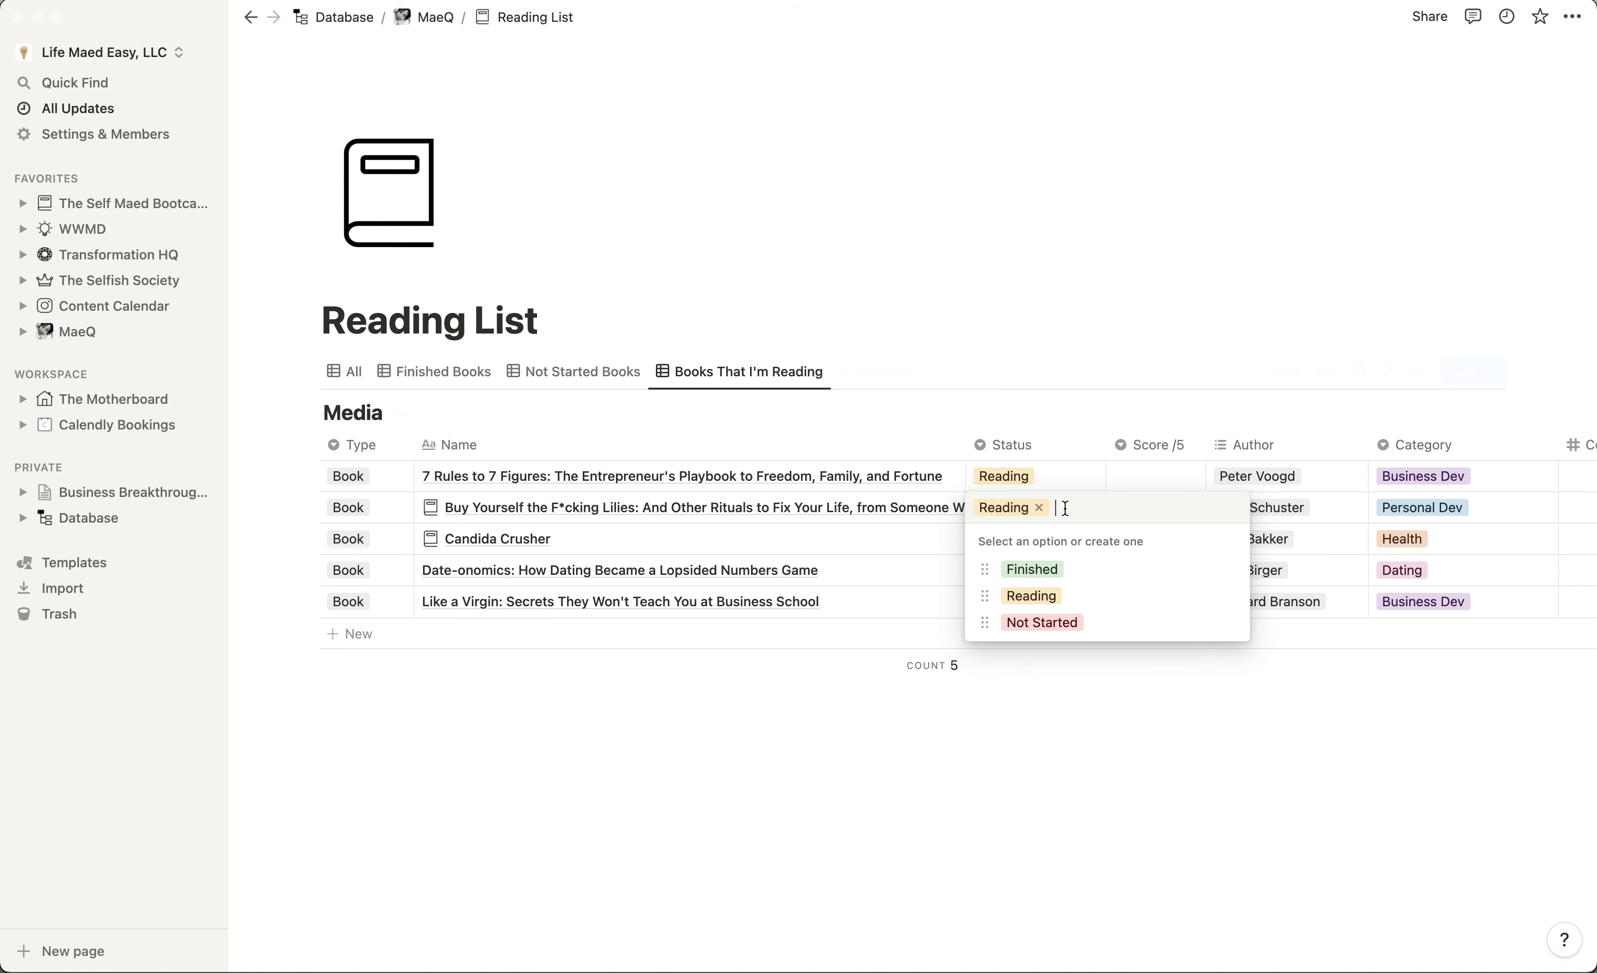
left_click(1052, 565)
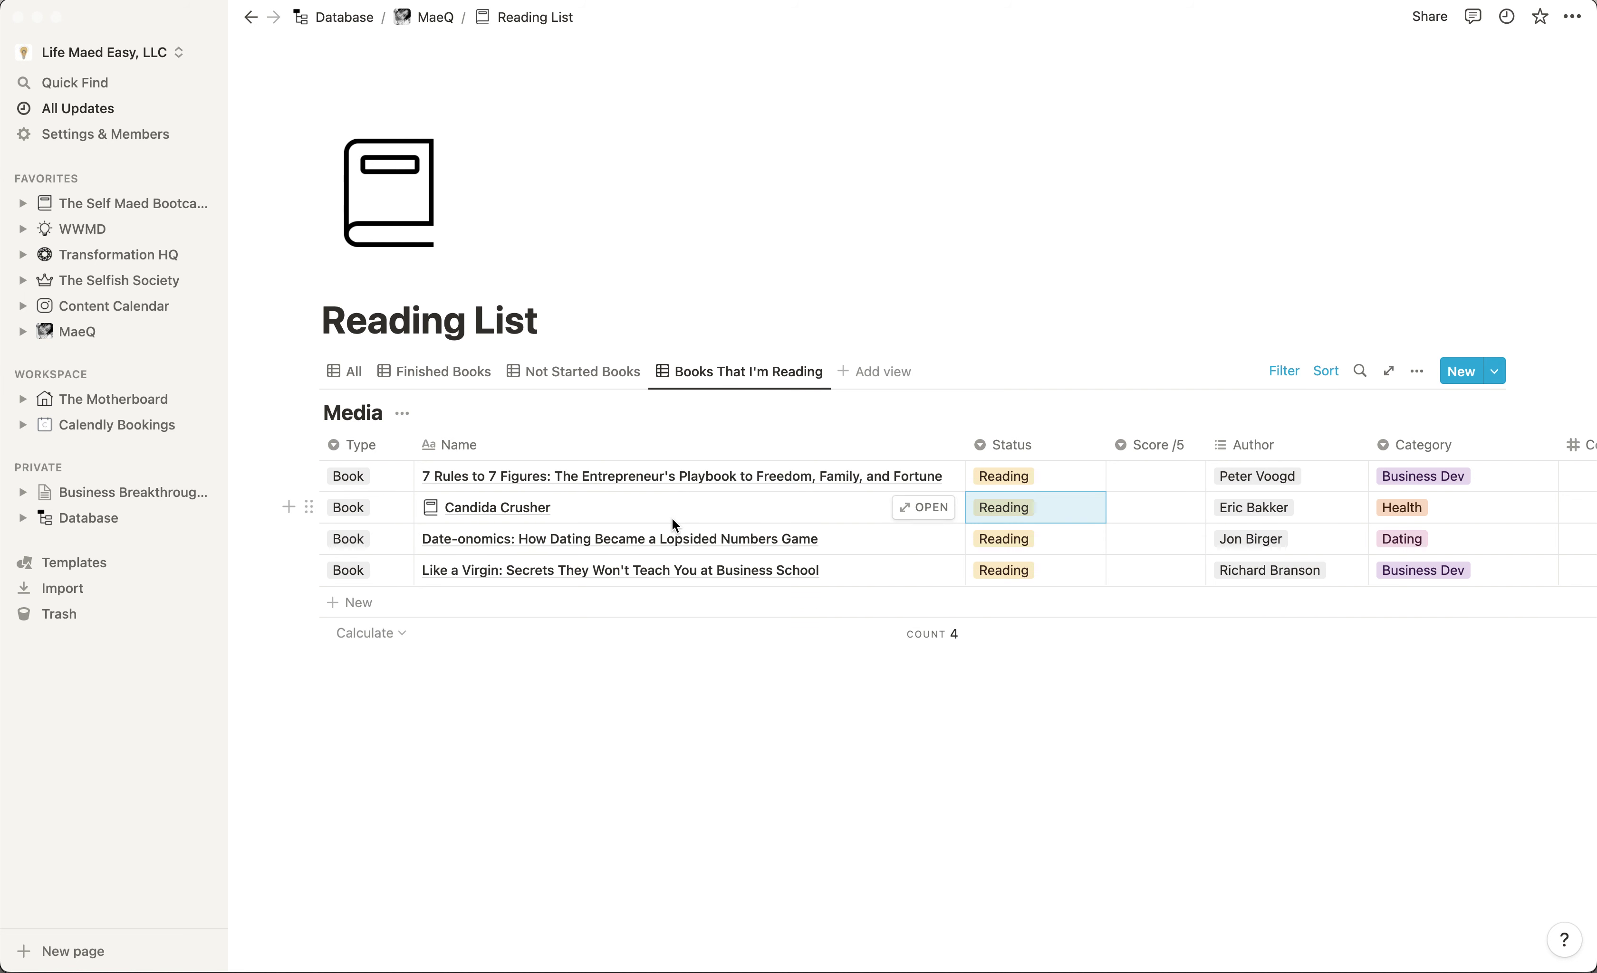
left_click(433, 19)
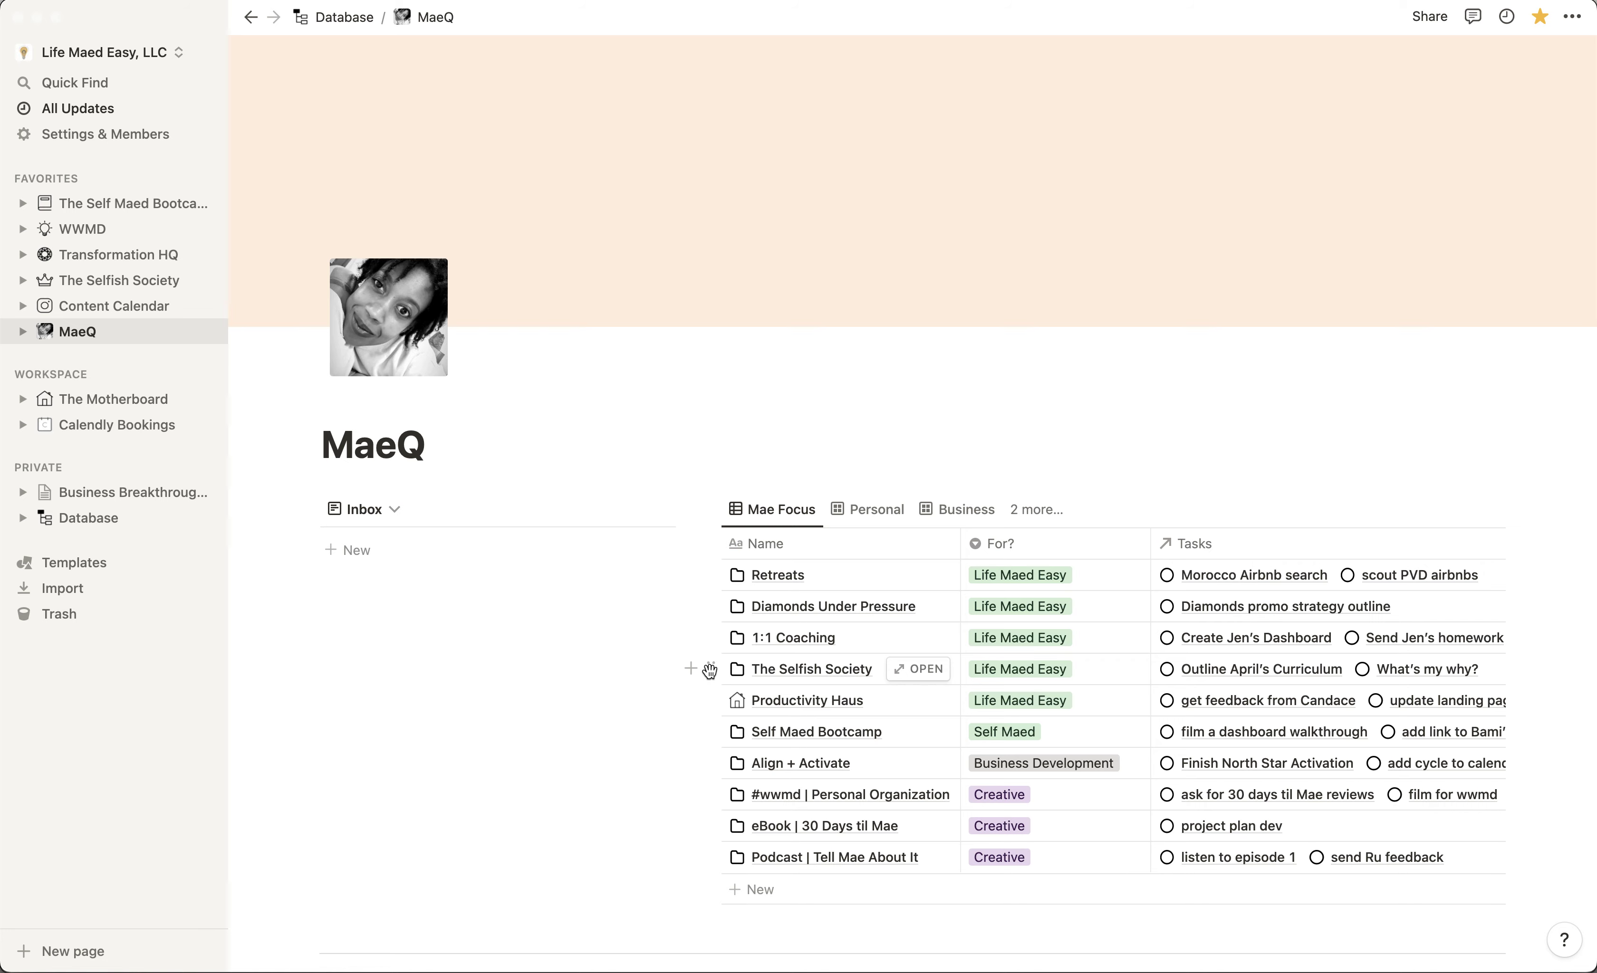
- Expand the Databases section below the calendar to view its Projects and Task pages, and collapse it again
scroll(564, 741, "down", 3)
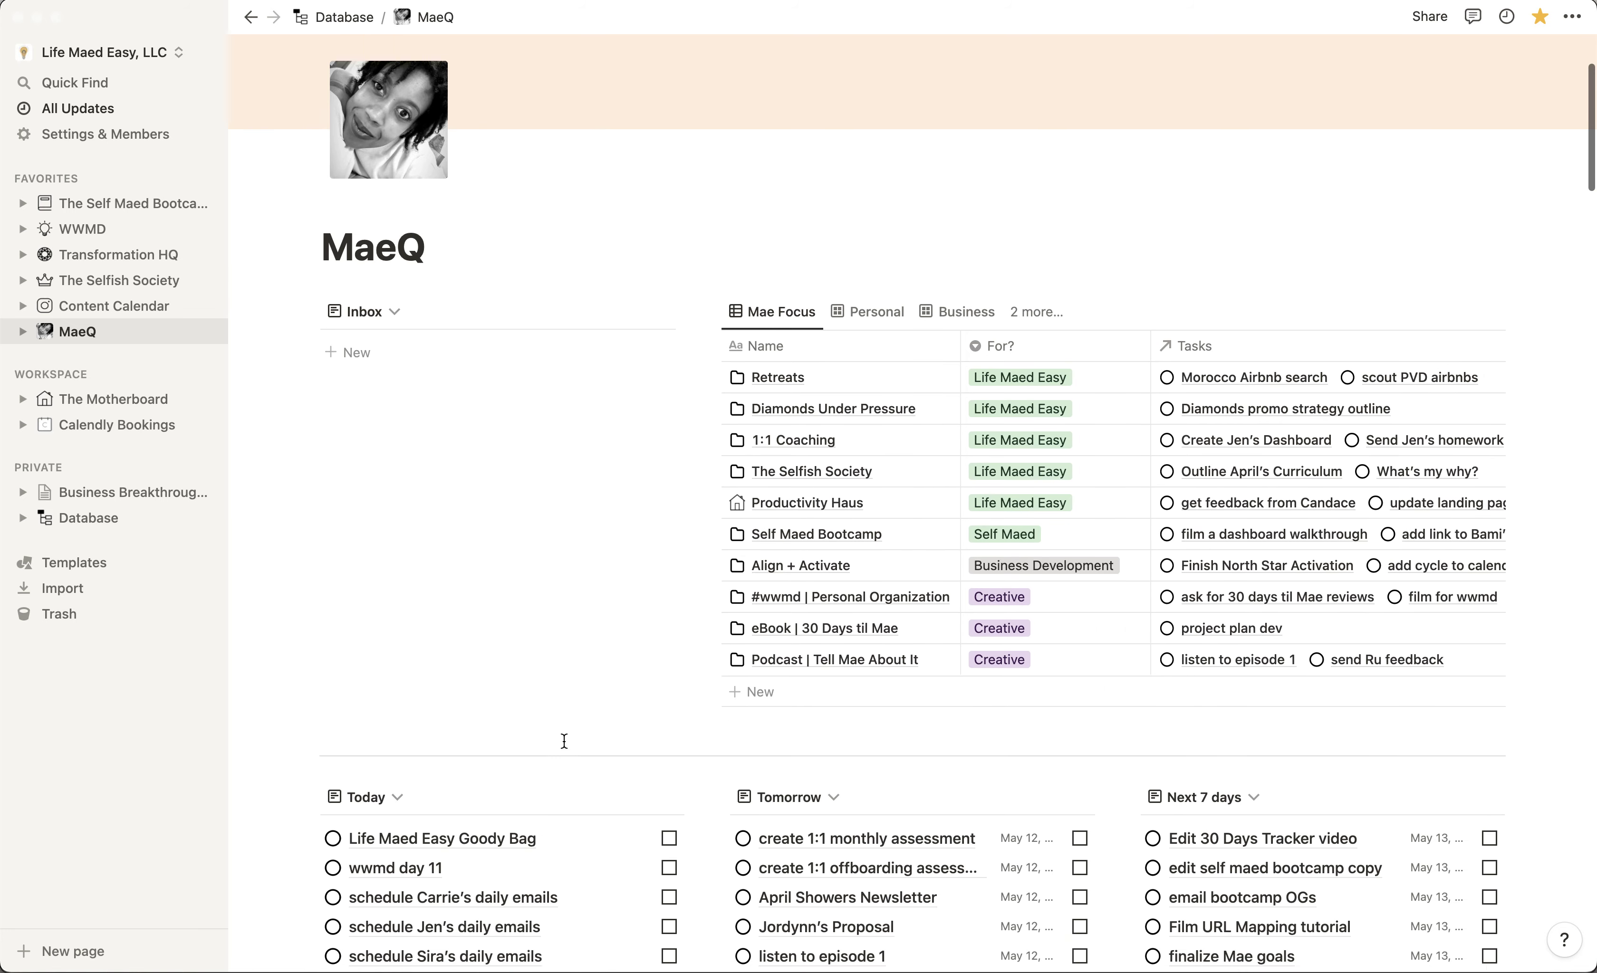
scroll(564, 741, "down", 12)
scroll(563, 741, "down", 12)
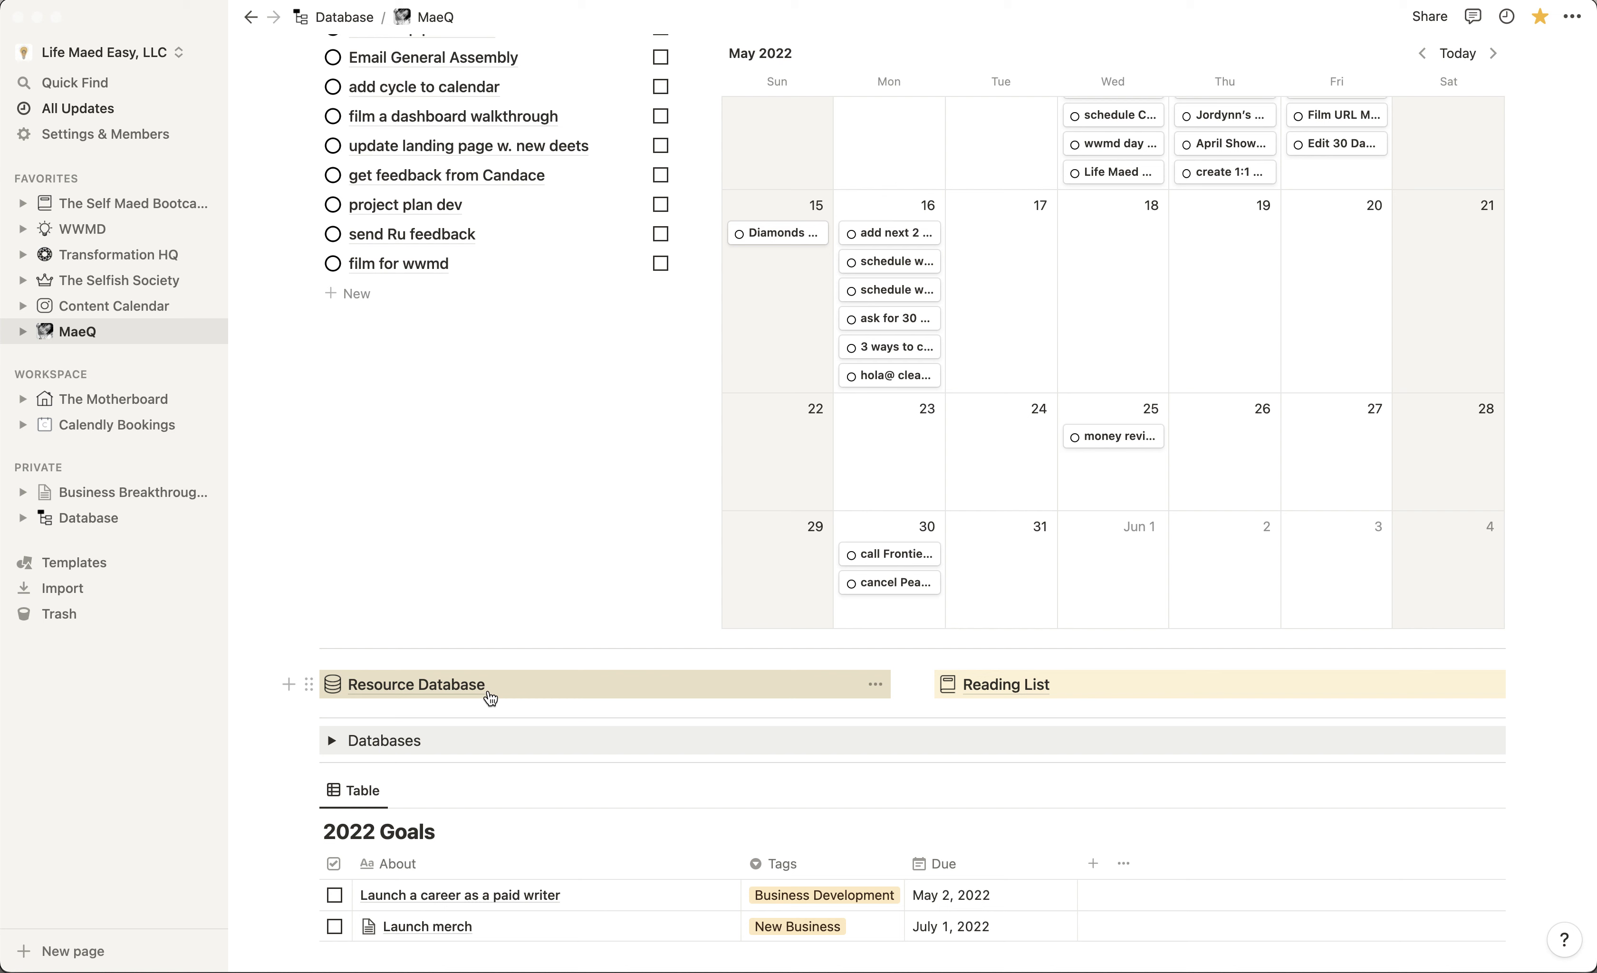
scroll(521, 740, "down", 3)
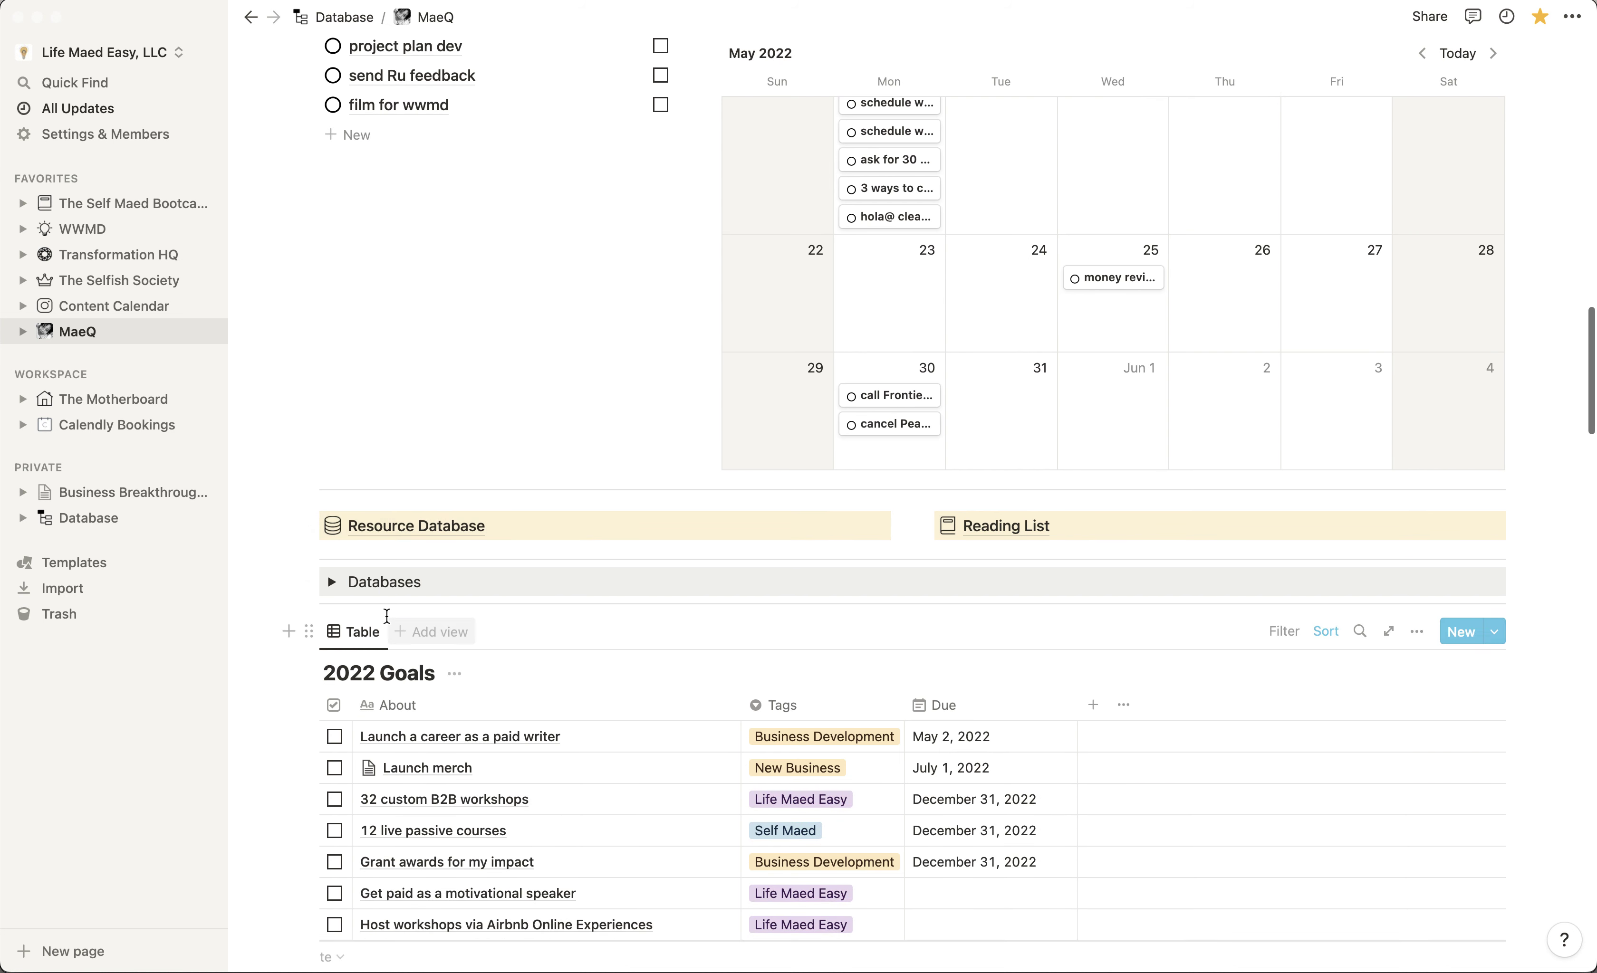
left_click(332, 582)
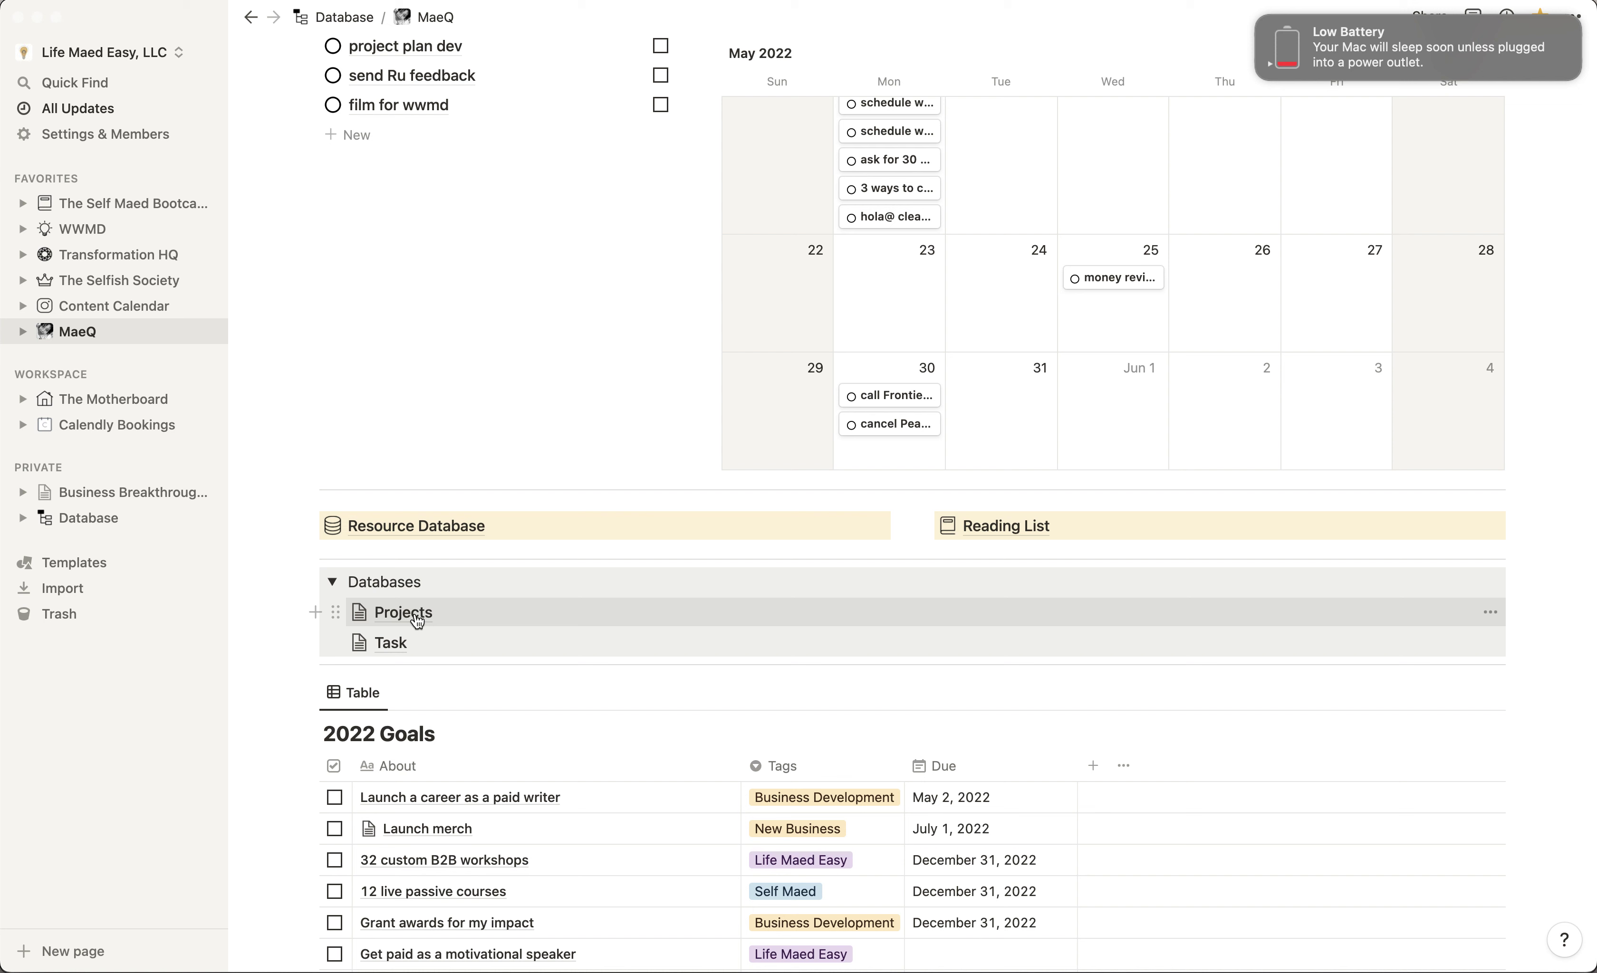
left_click(332, 582)
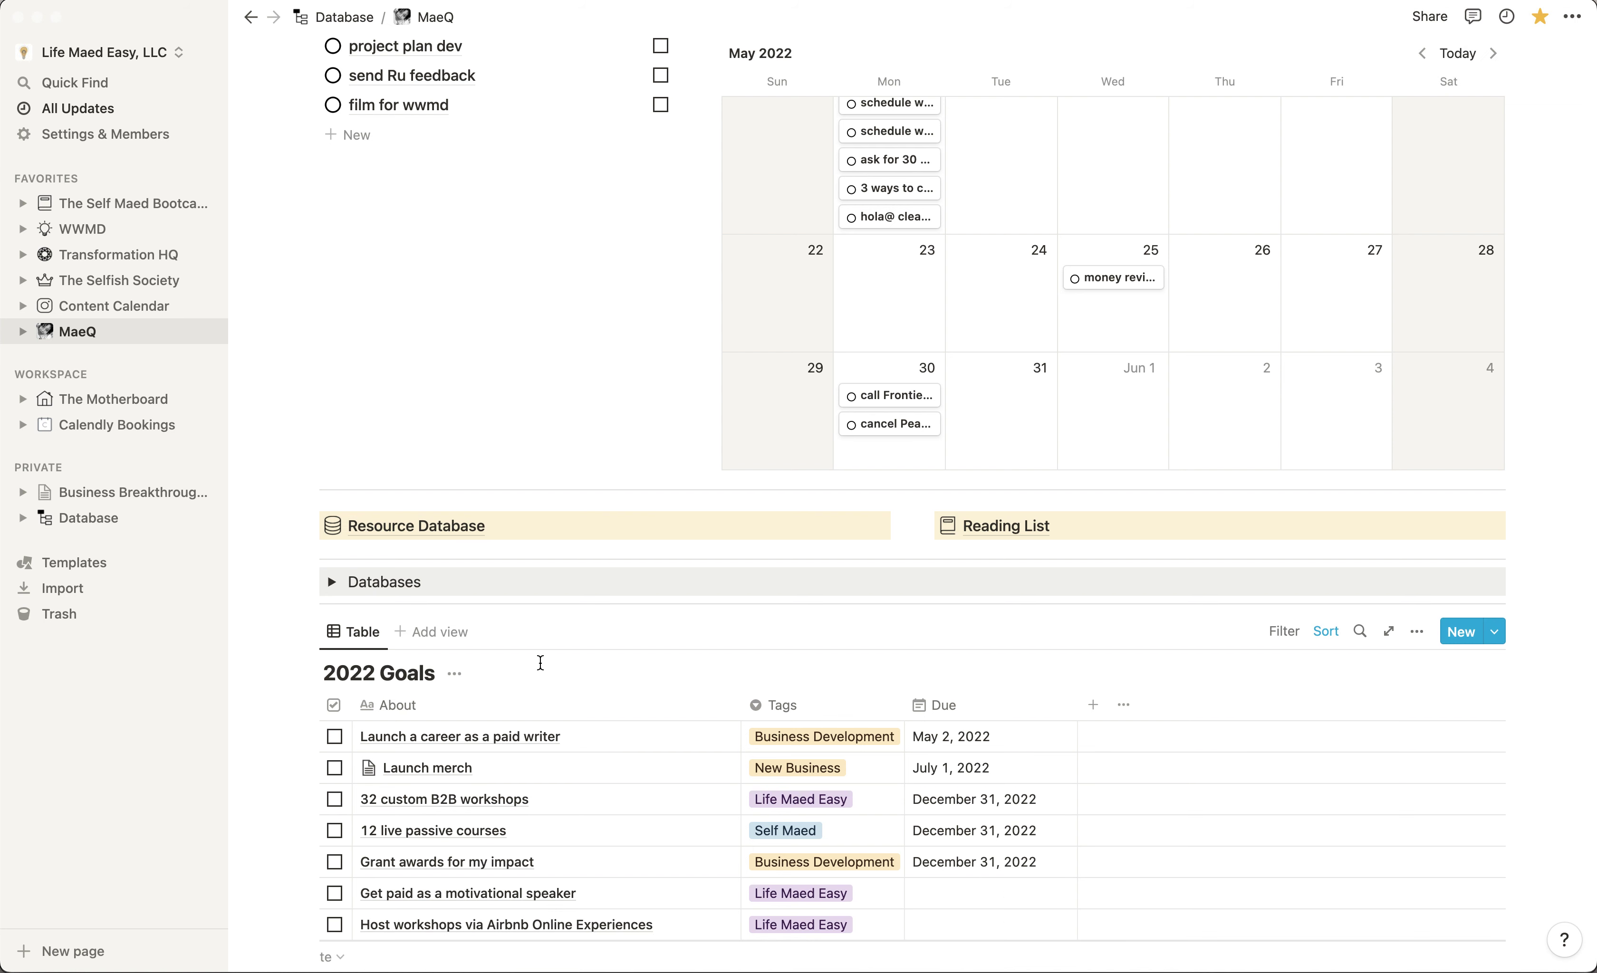
- Look through the goals, tags and due dates in the 2022 Goals table and the saved links in the Learn. table
scroll(540, 663, "down", 10)
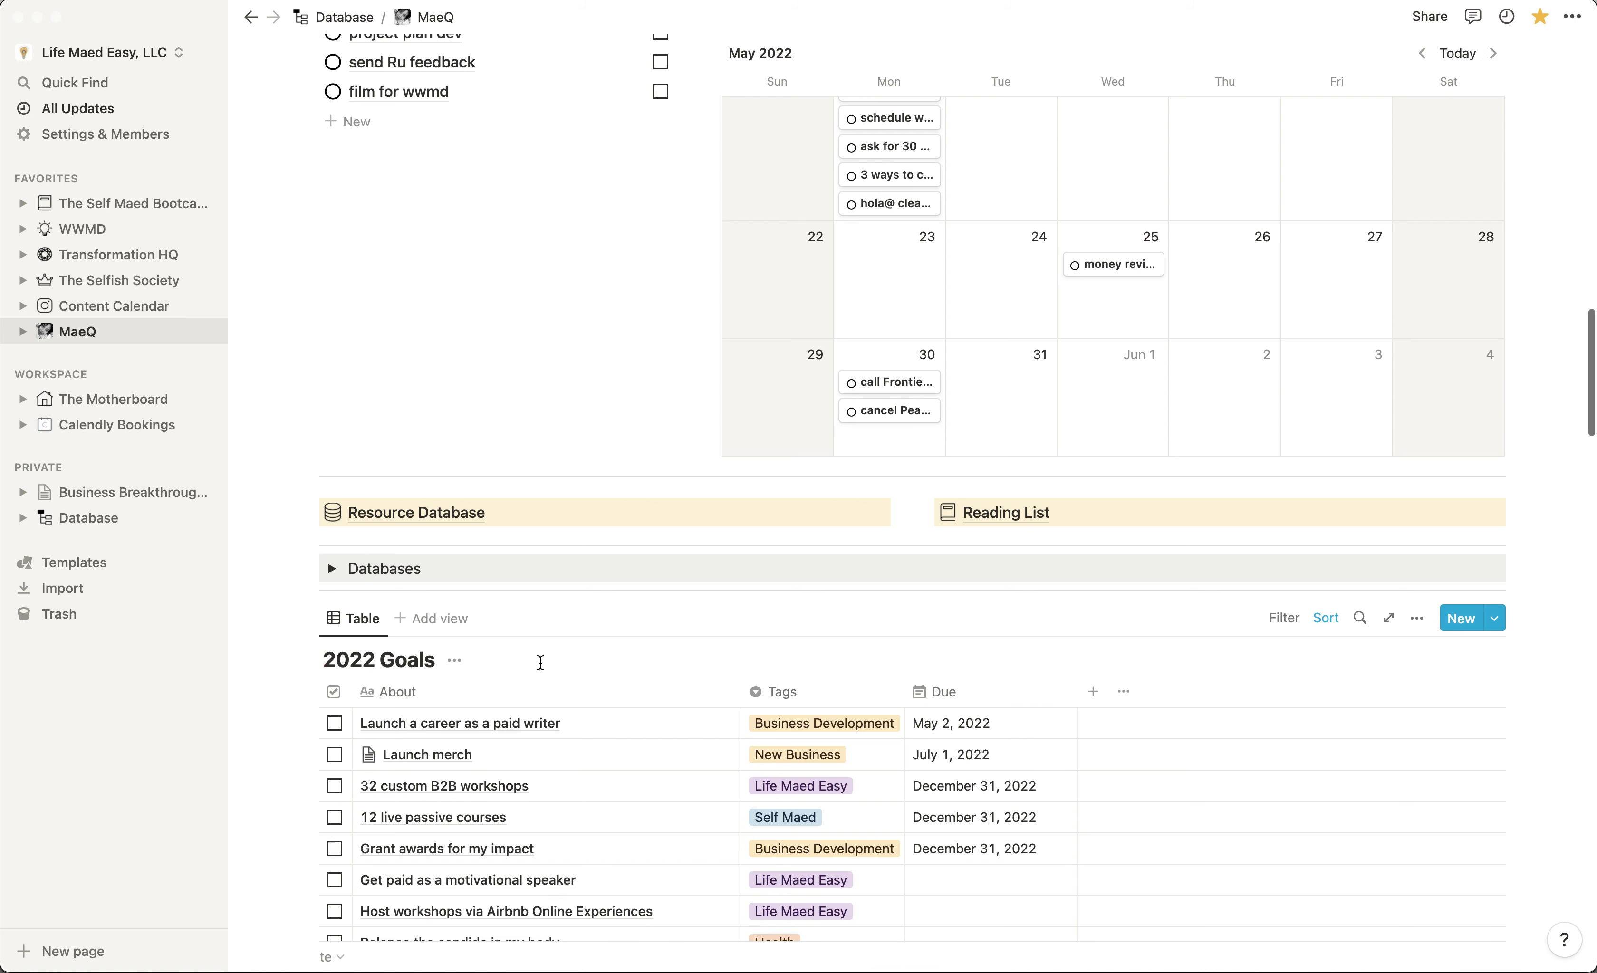
scroll(541, 668, "down", 4)
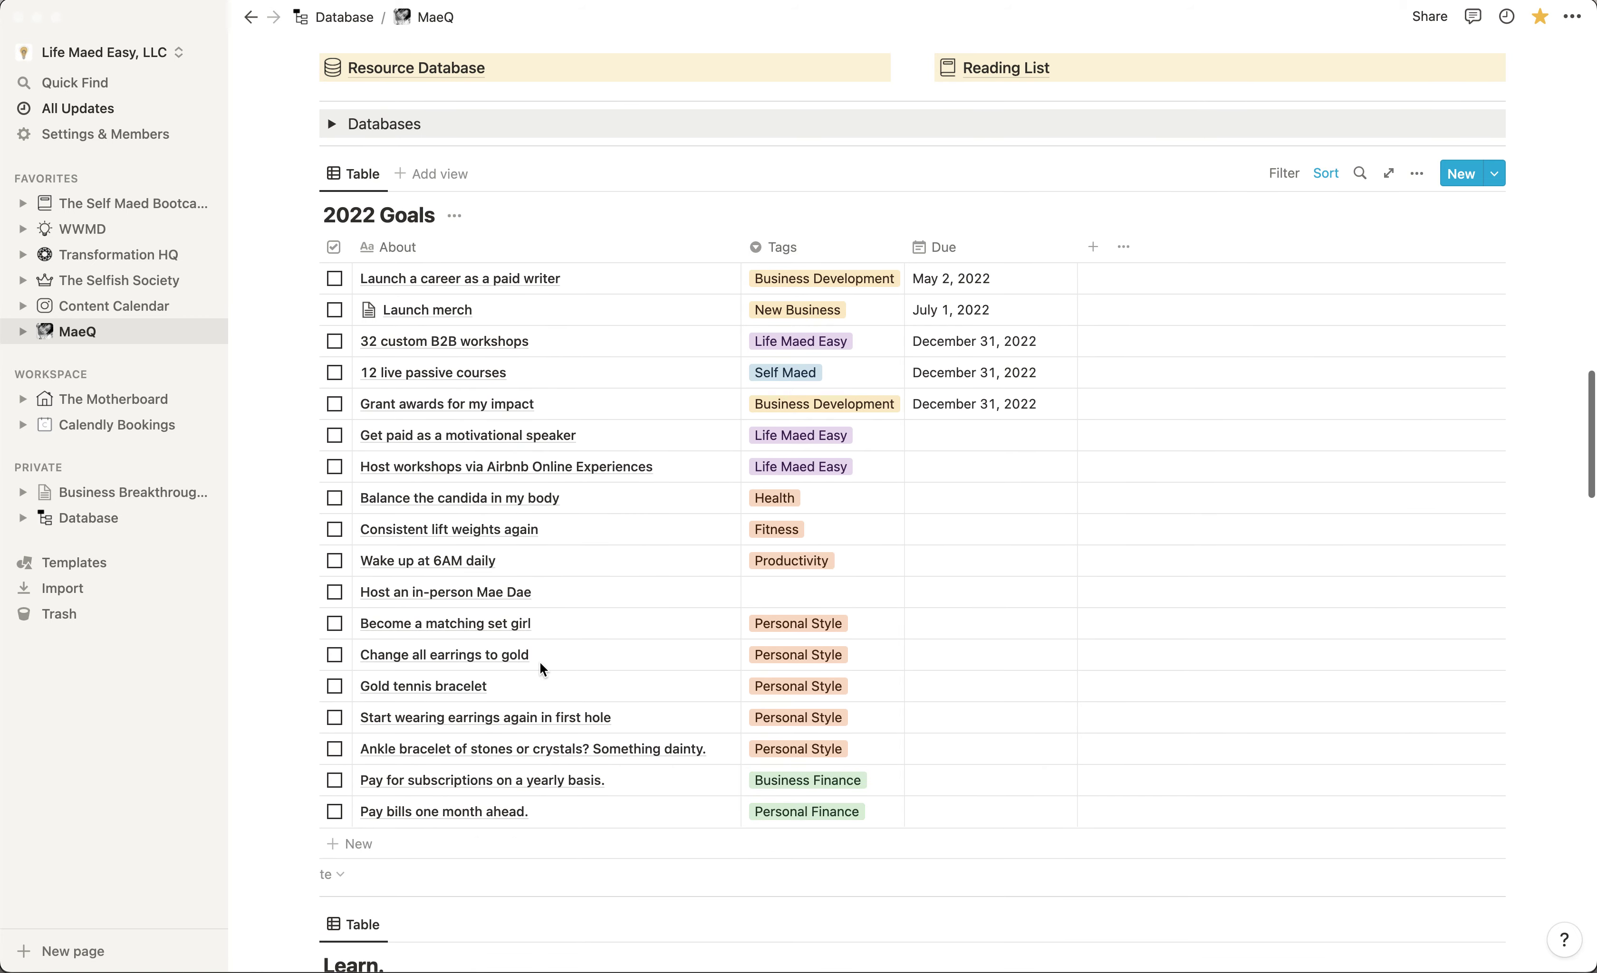
scroll(539, 662, "down", 8)
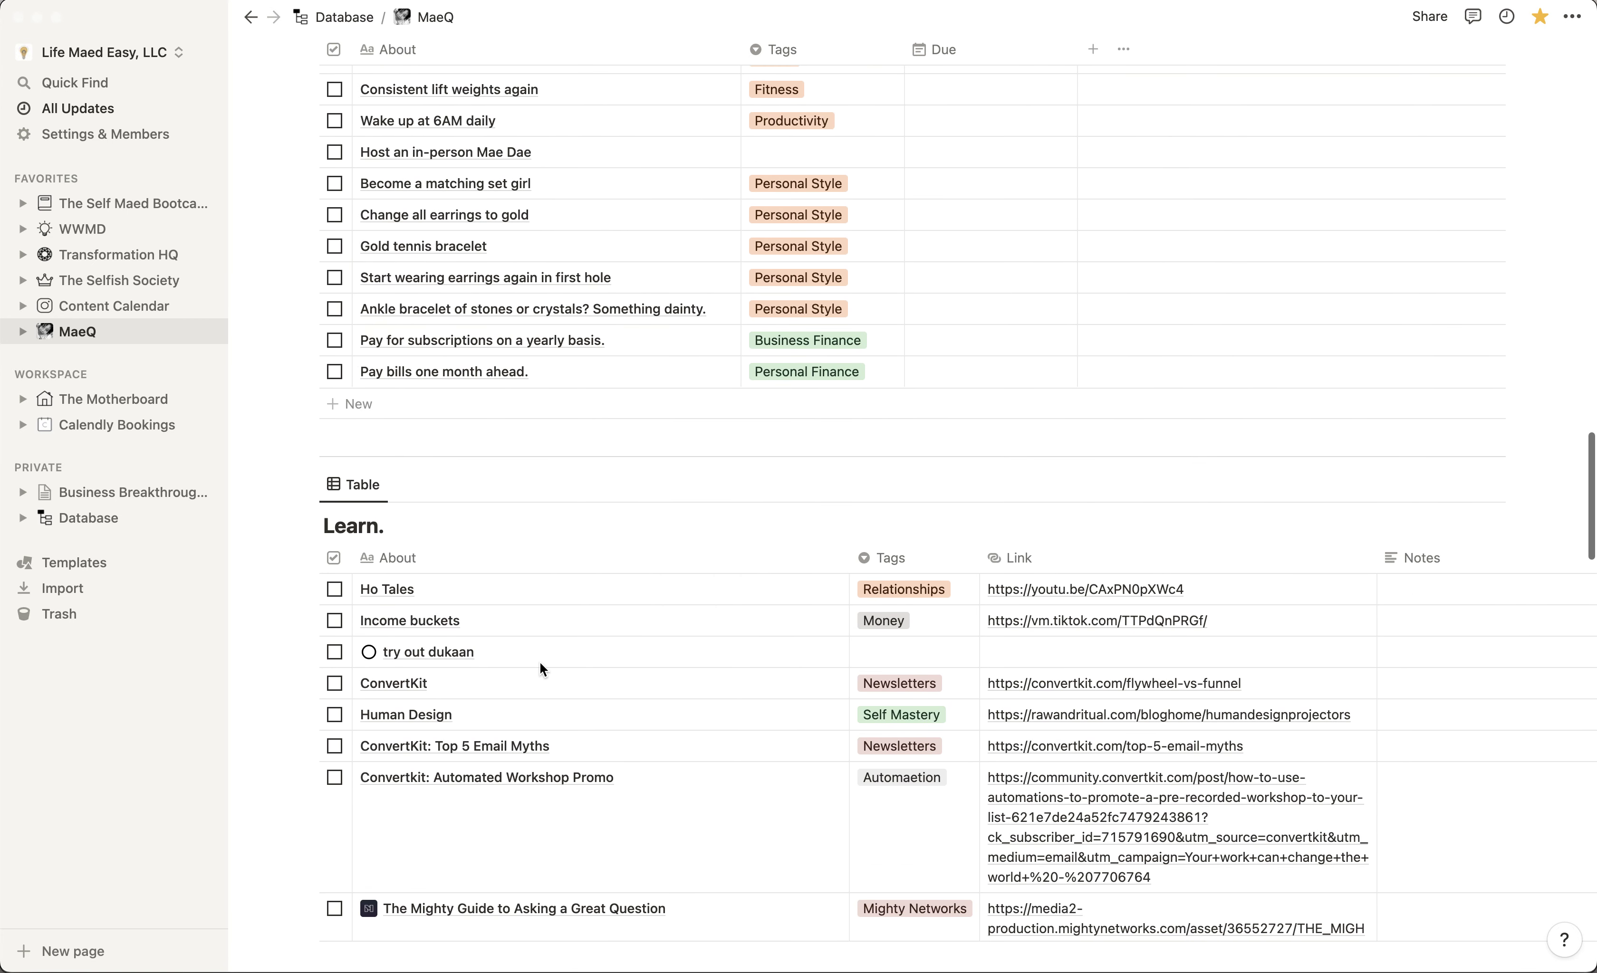
scroll(539, 661, "down", 3)
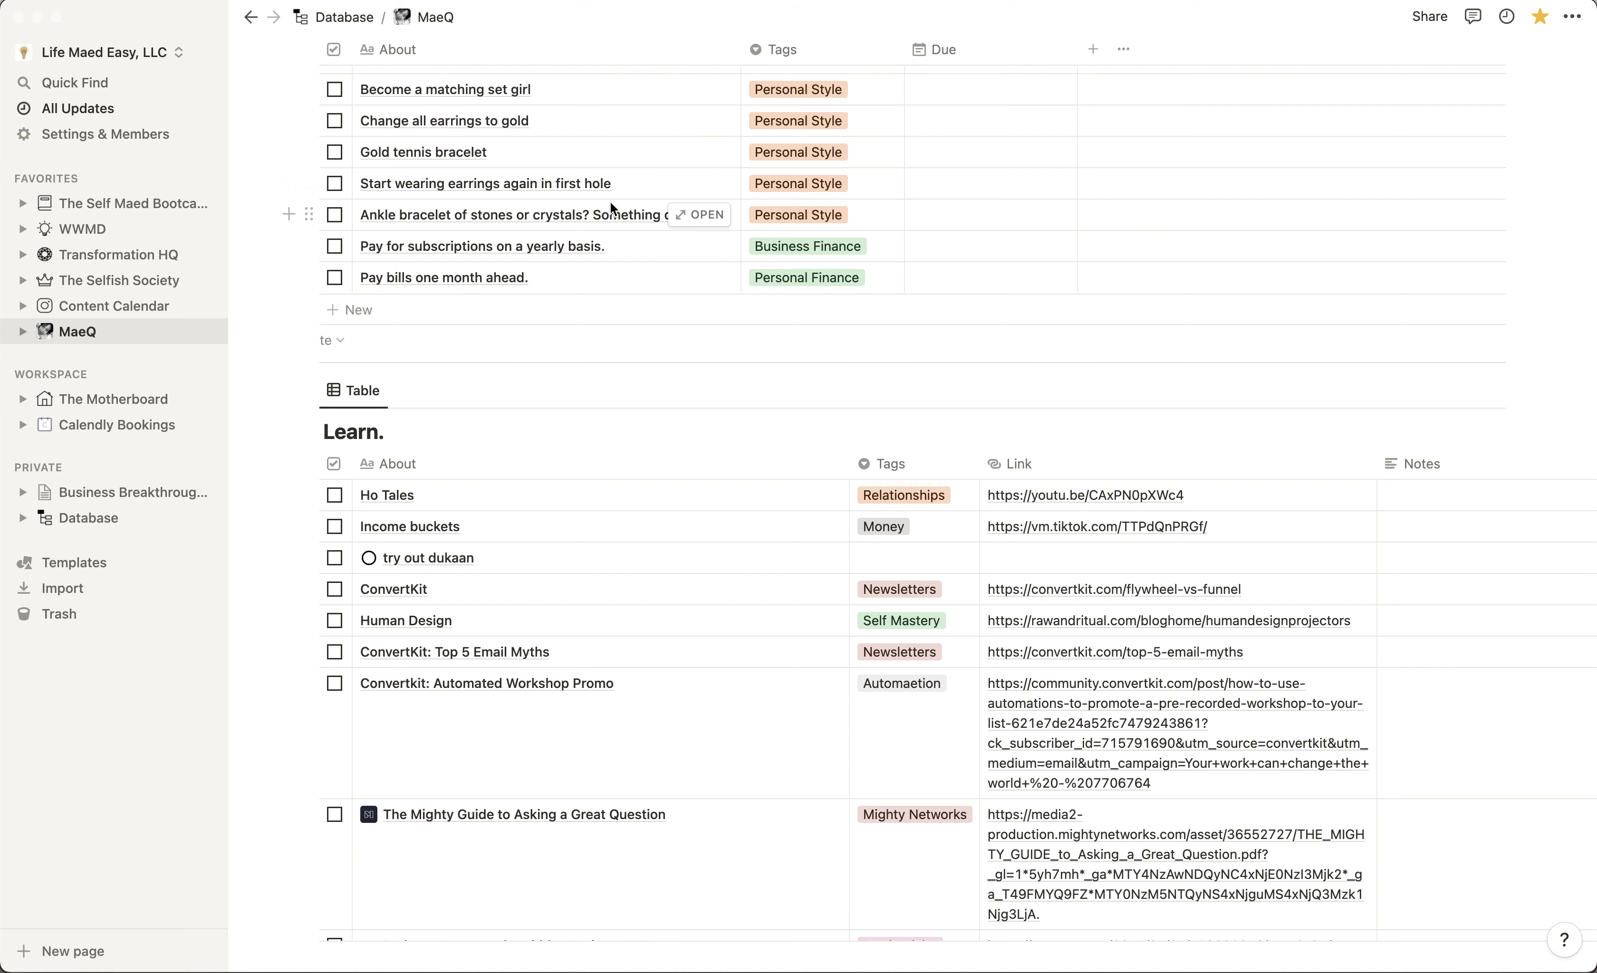
scroll(610, 201, "down", 5)
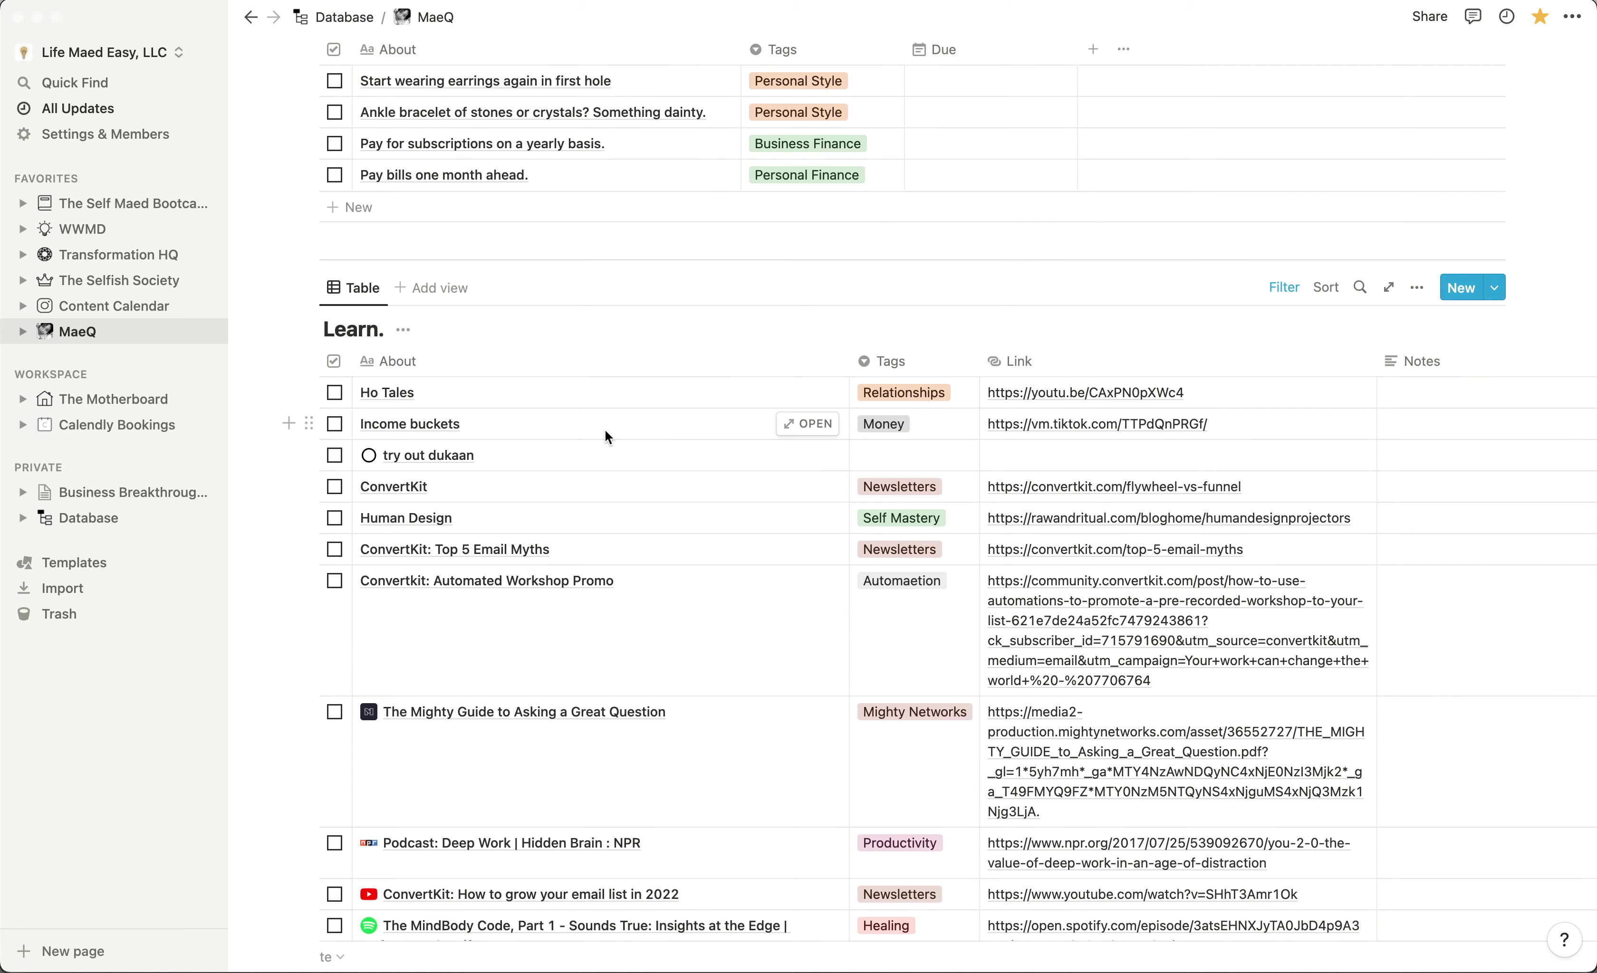
scroll(605, 429, "down", 2)
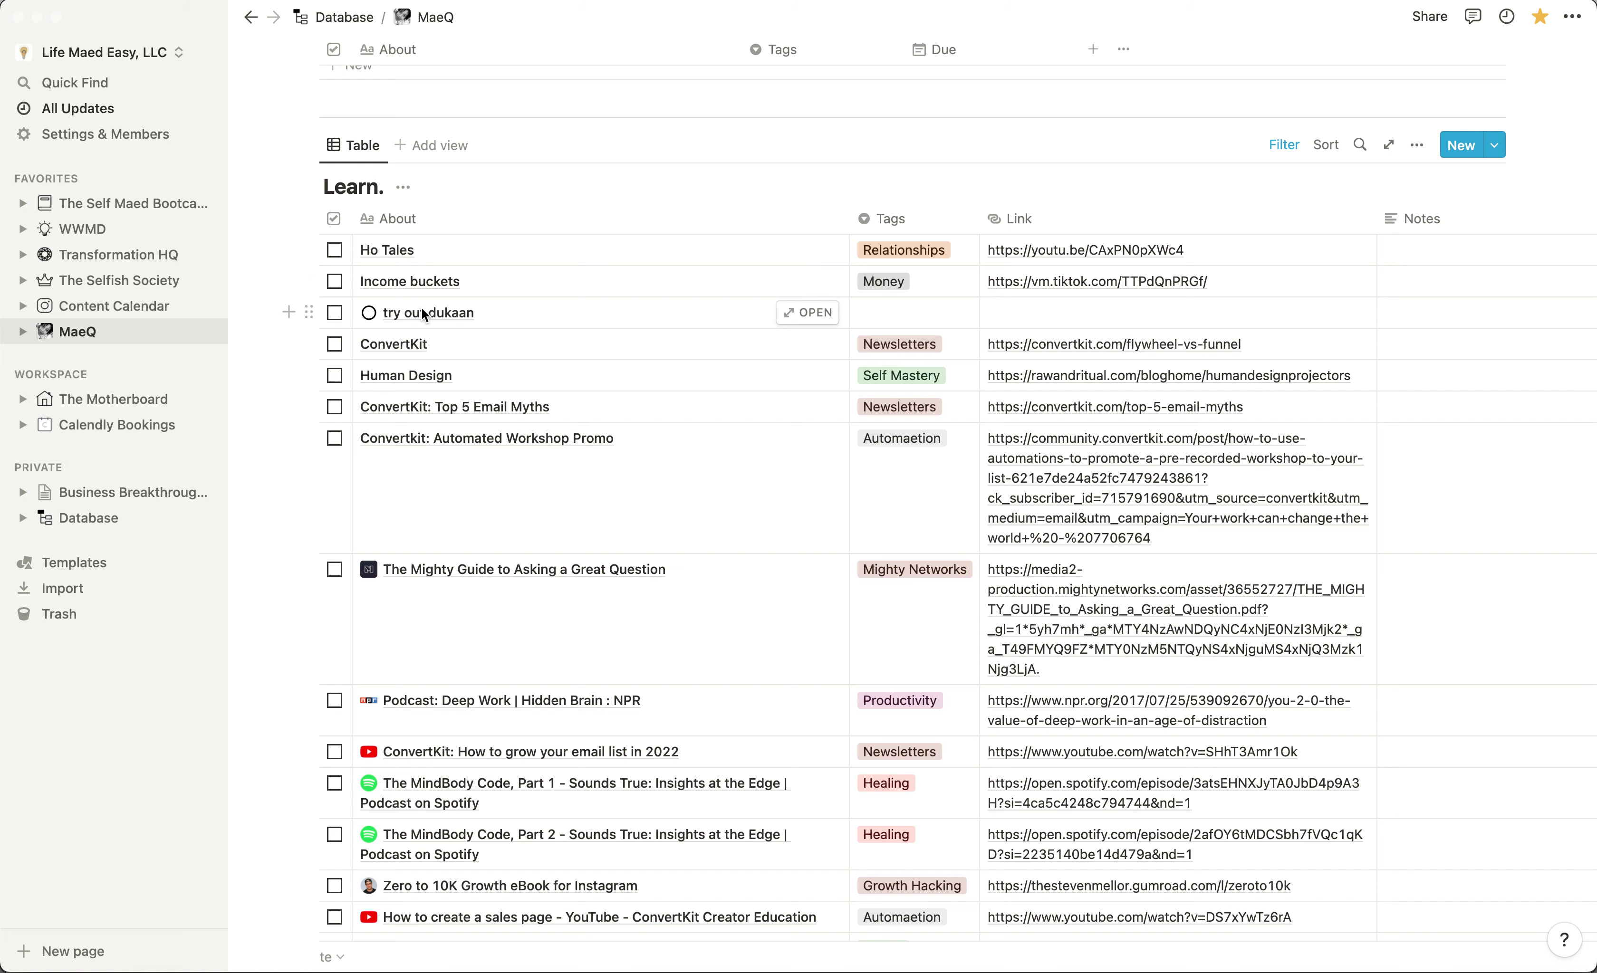
scroll(424, 316, "down", 5)
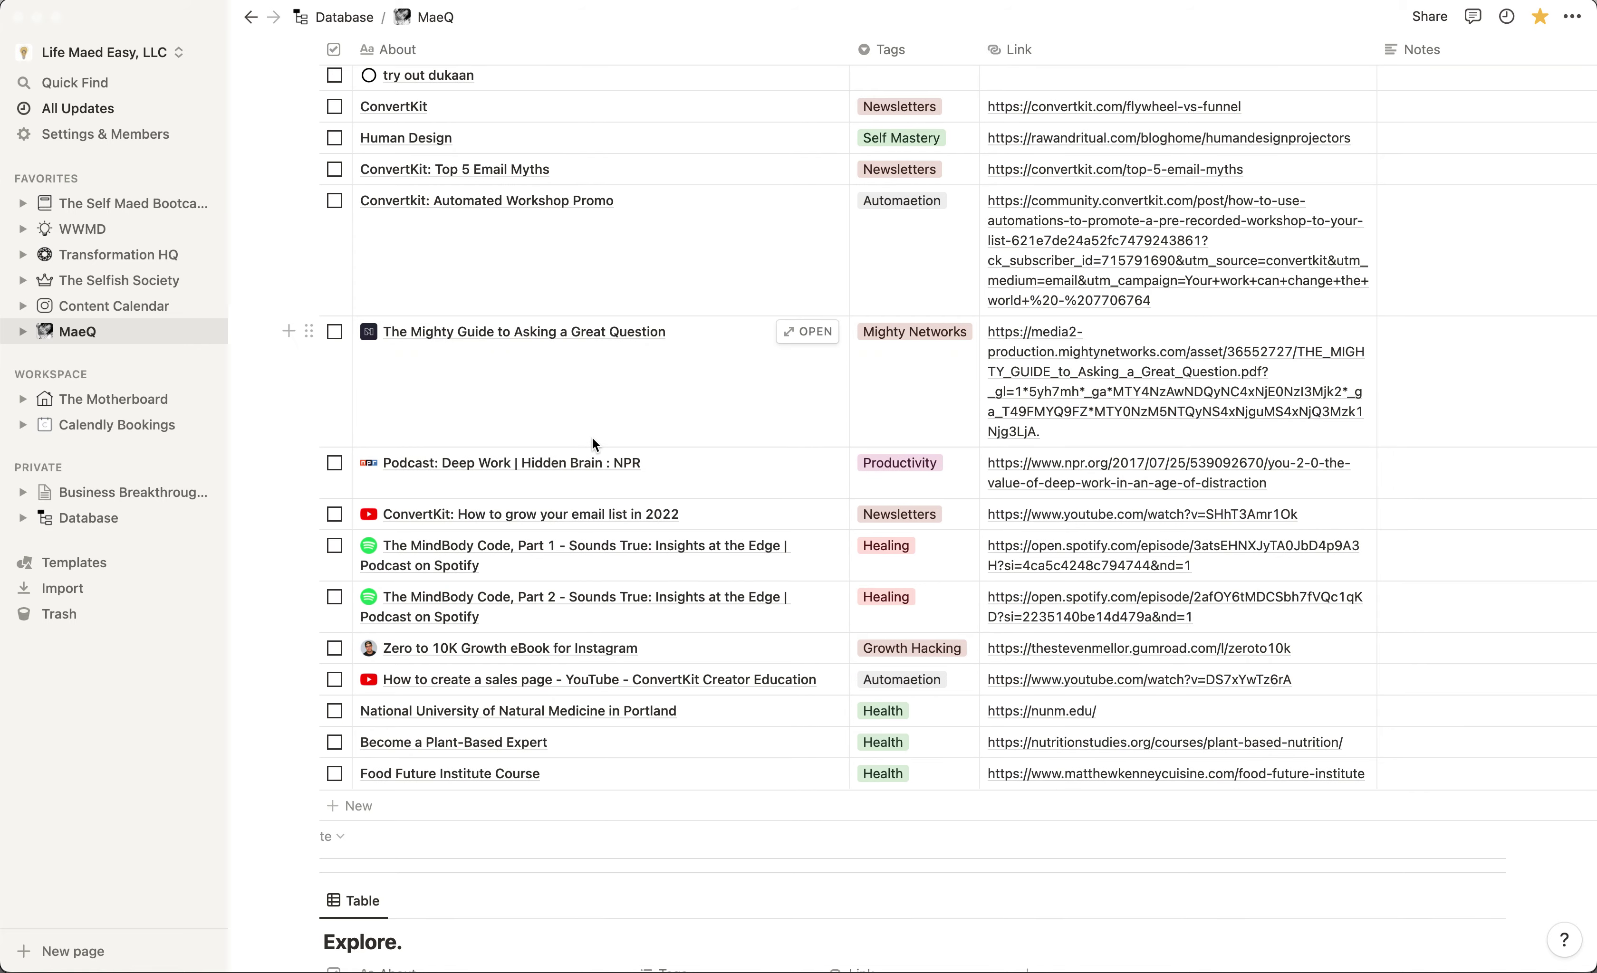
scroll(592, 440, "up", 1)
scroll(592, 440, "down", 5)
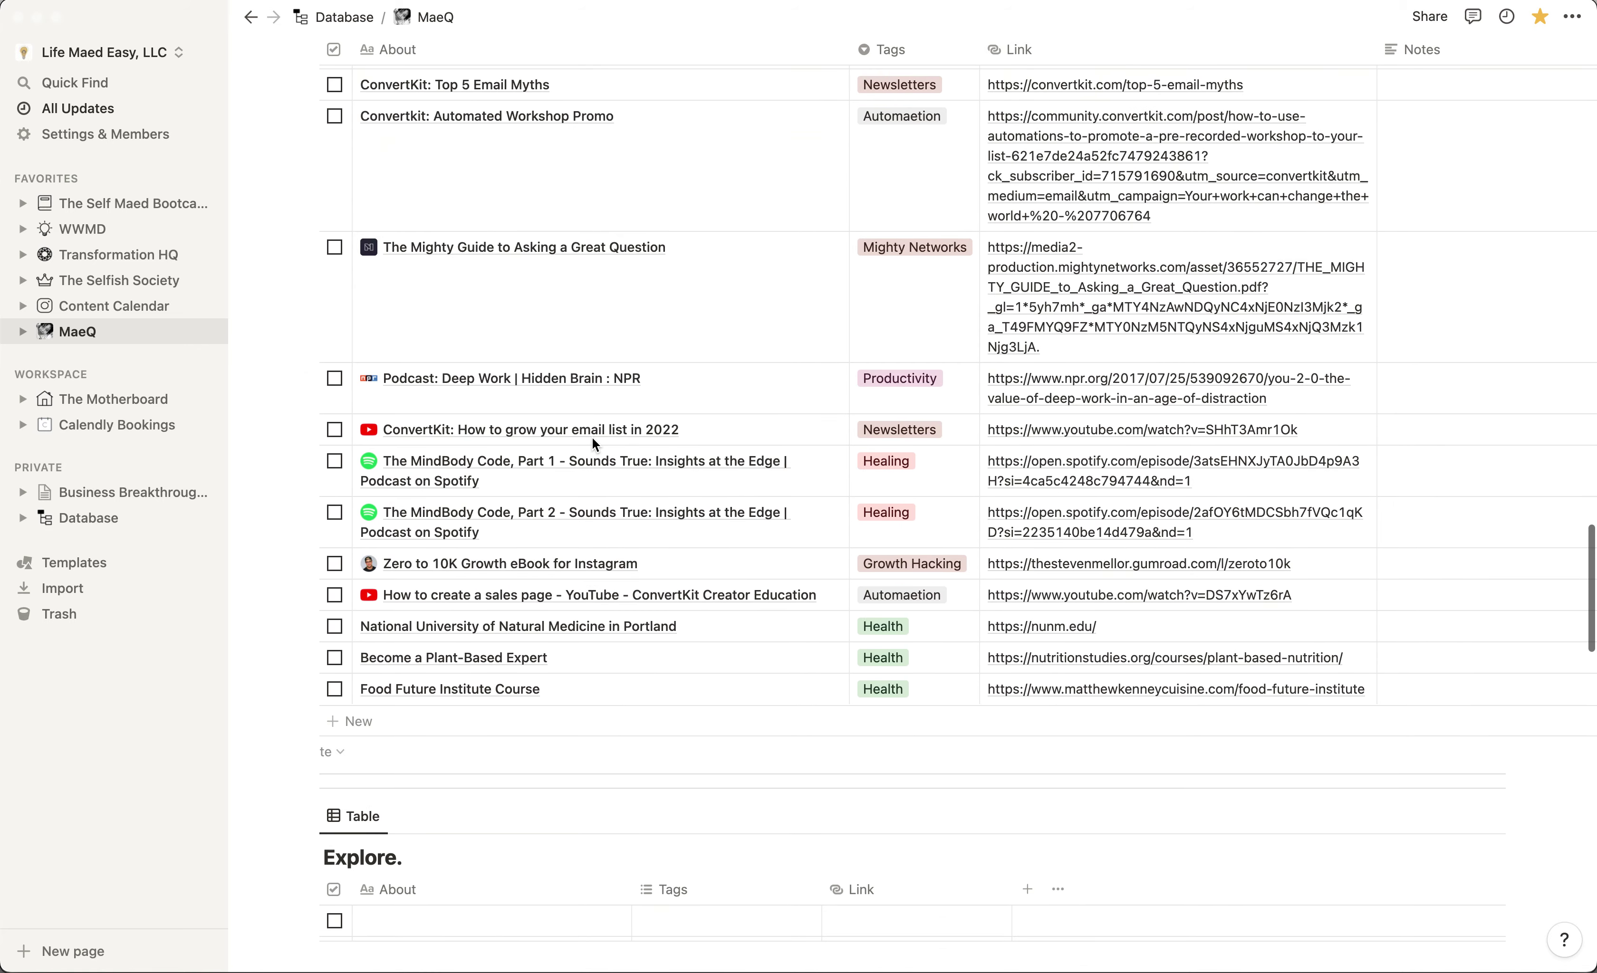
- Examine the Explore. table and the ideas listed in the Create + Ideate. table
scroll(594, 444, "down", 3)
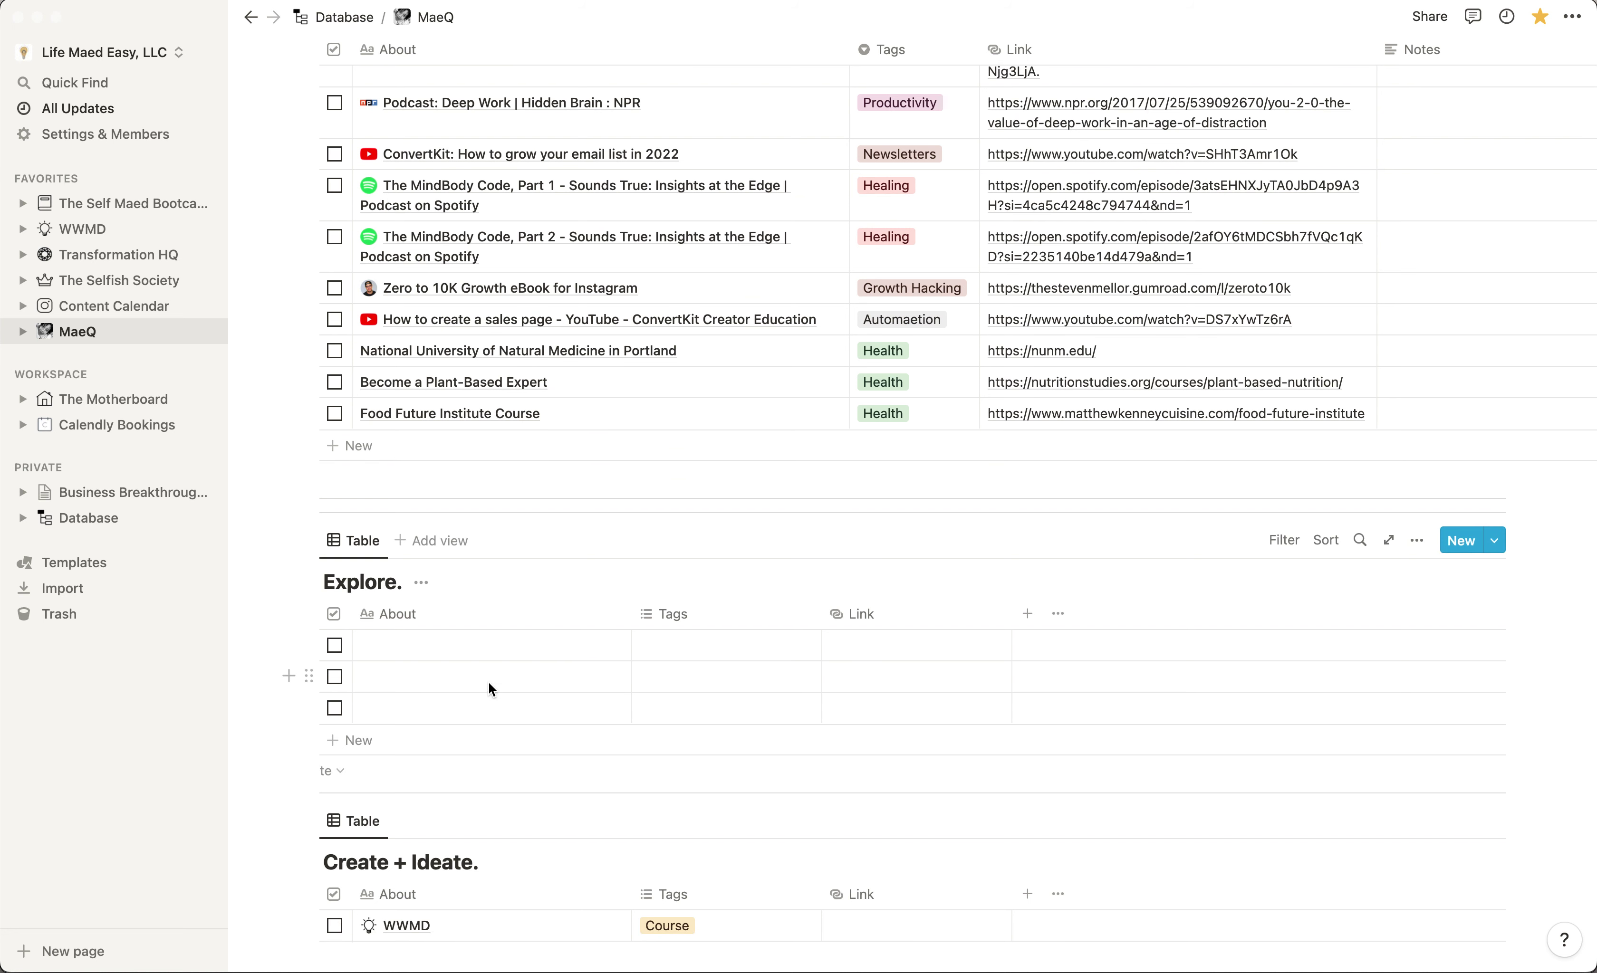
scroll(489, 682, "down", 2)
scroll(487, 681, "down", 4)
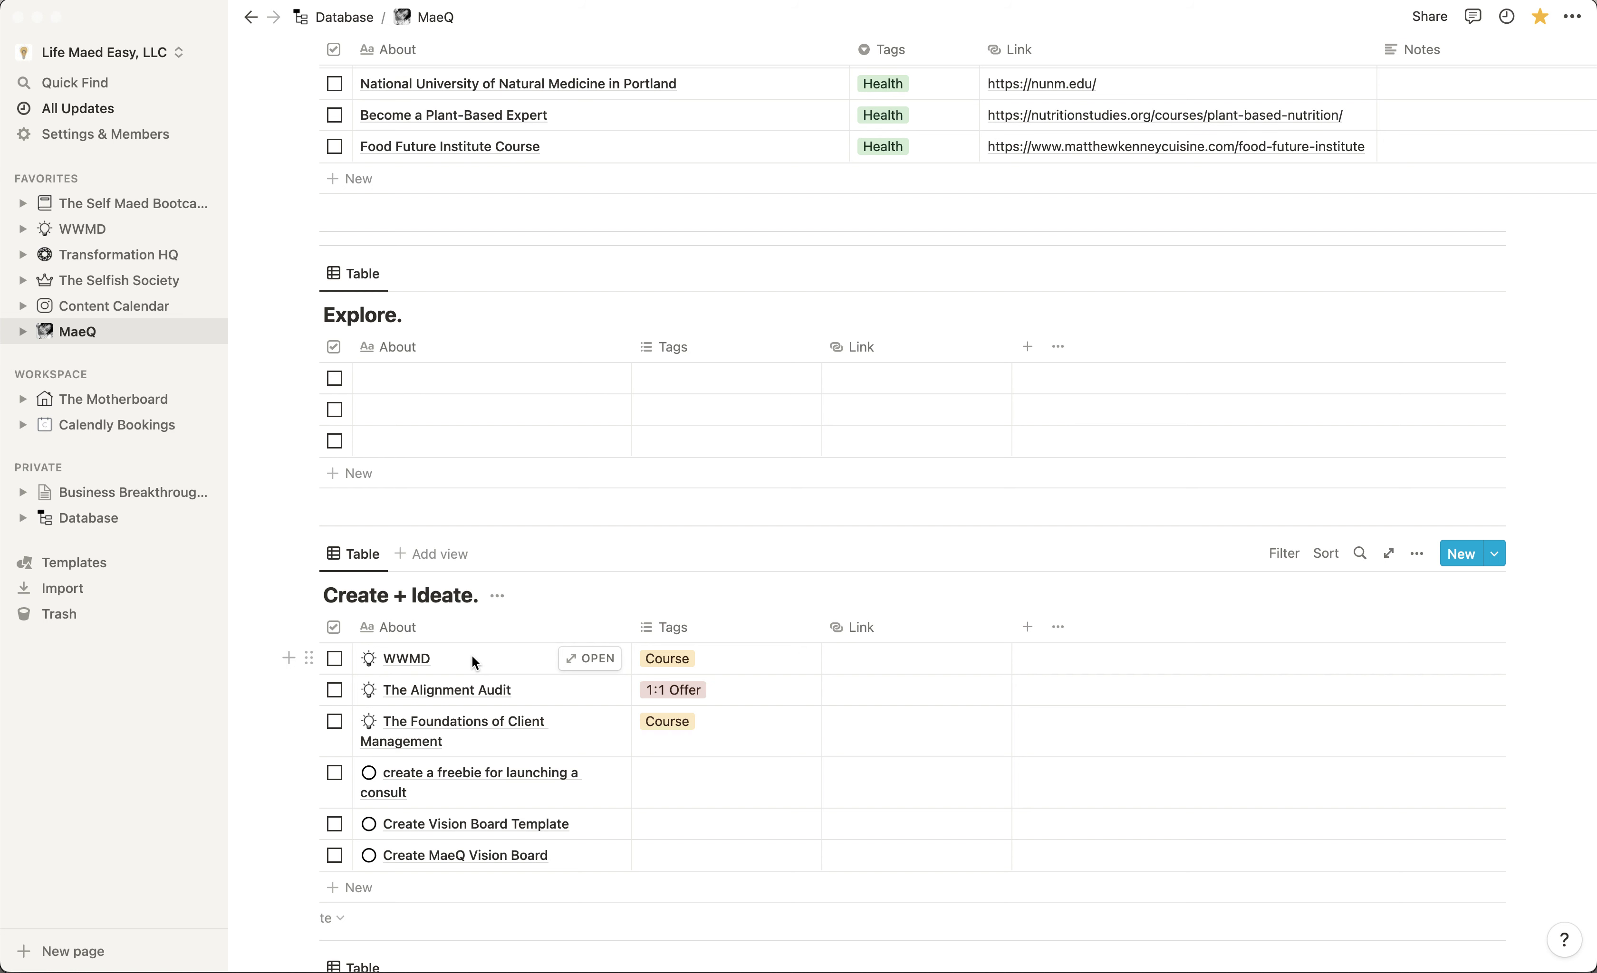
scroll(475, 661, "down", 2)
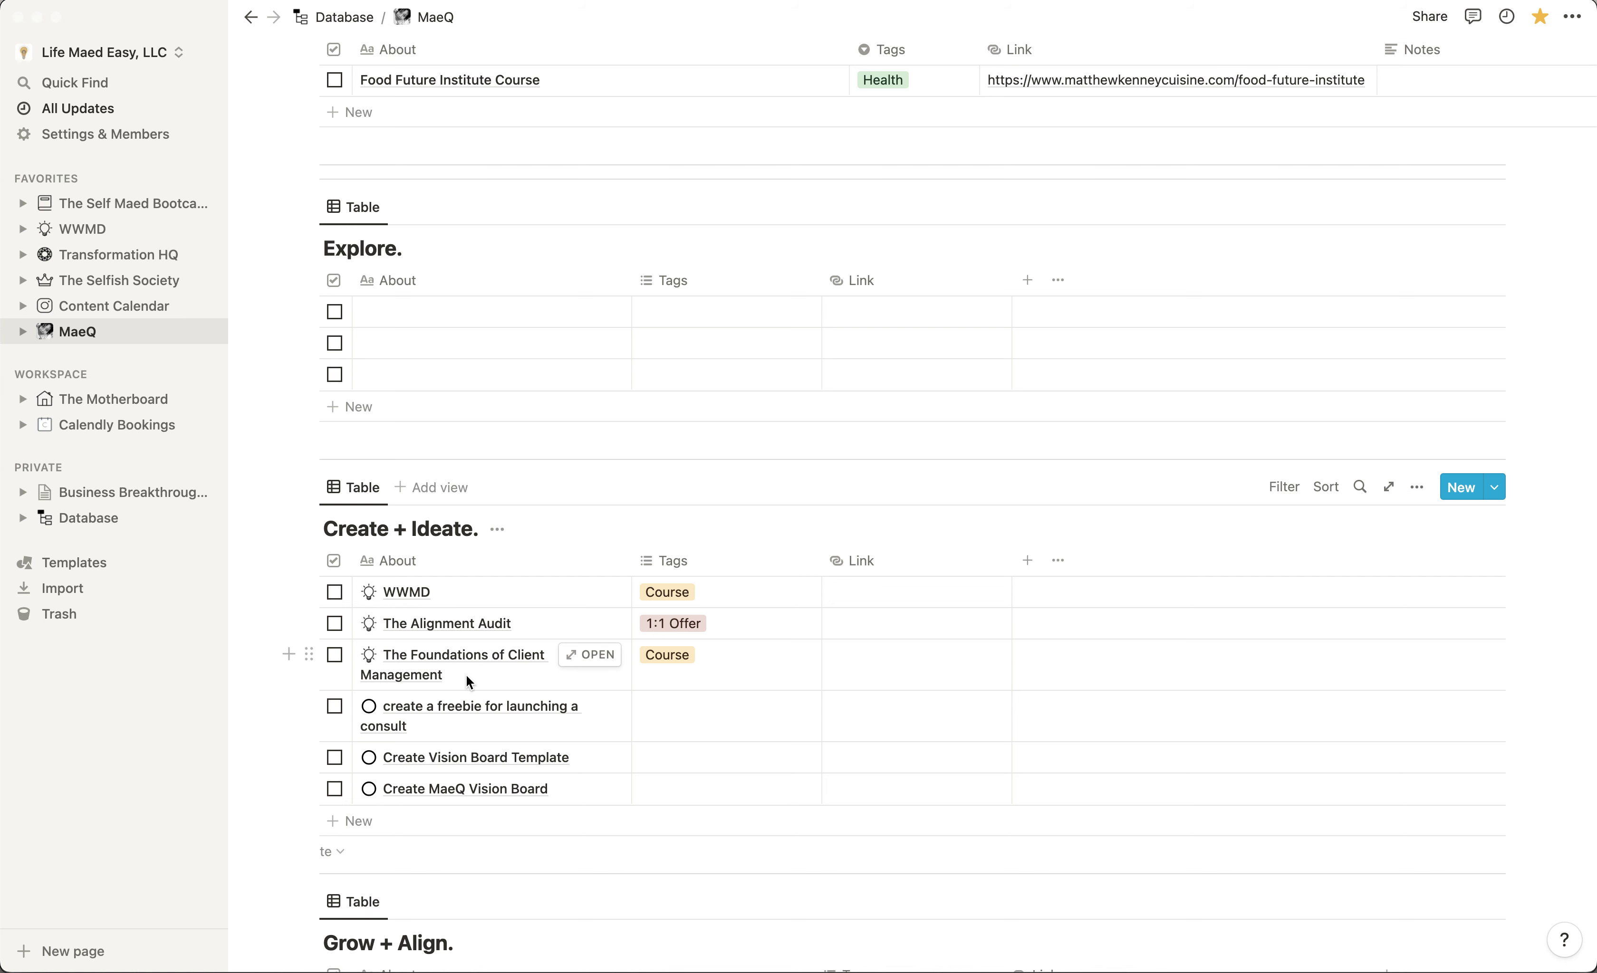
- Look through the journal prompts in the Grow + Align. table and the tagged activities in the Do. table
scroll(465, 676, "down", 4)
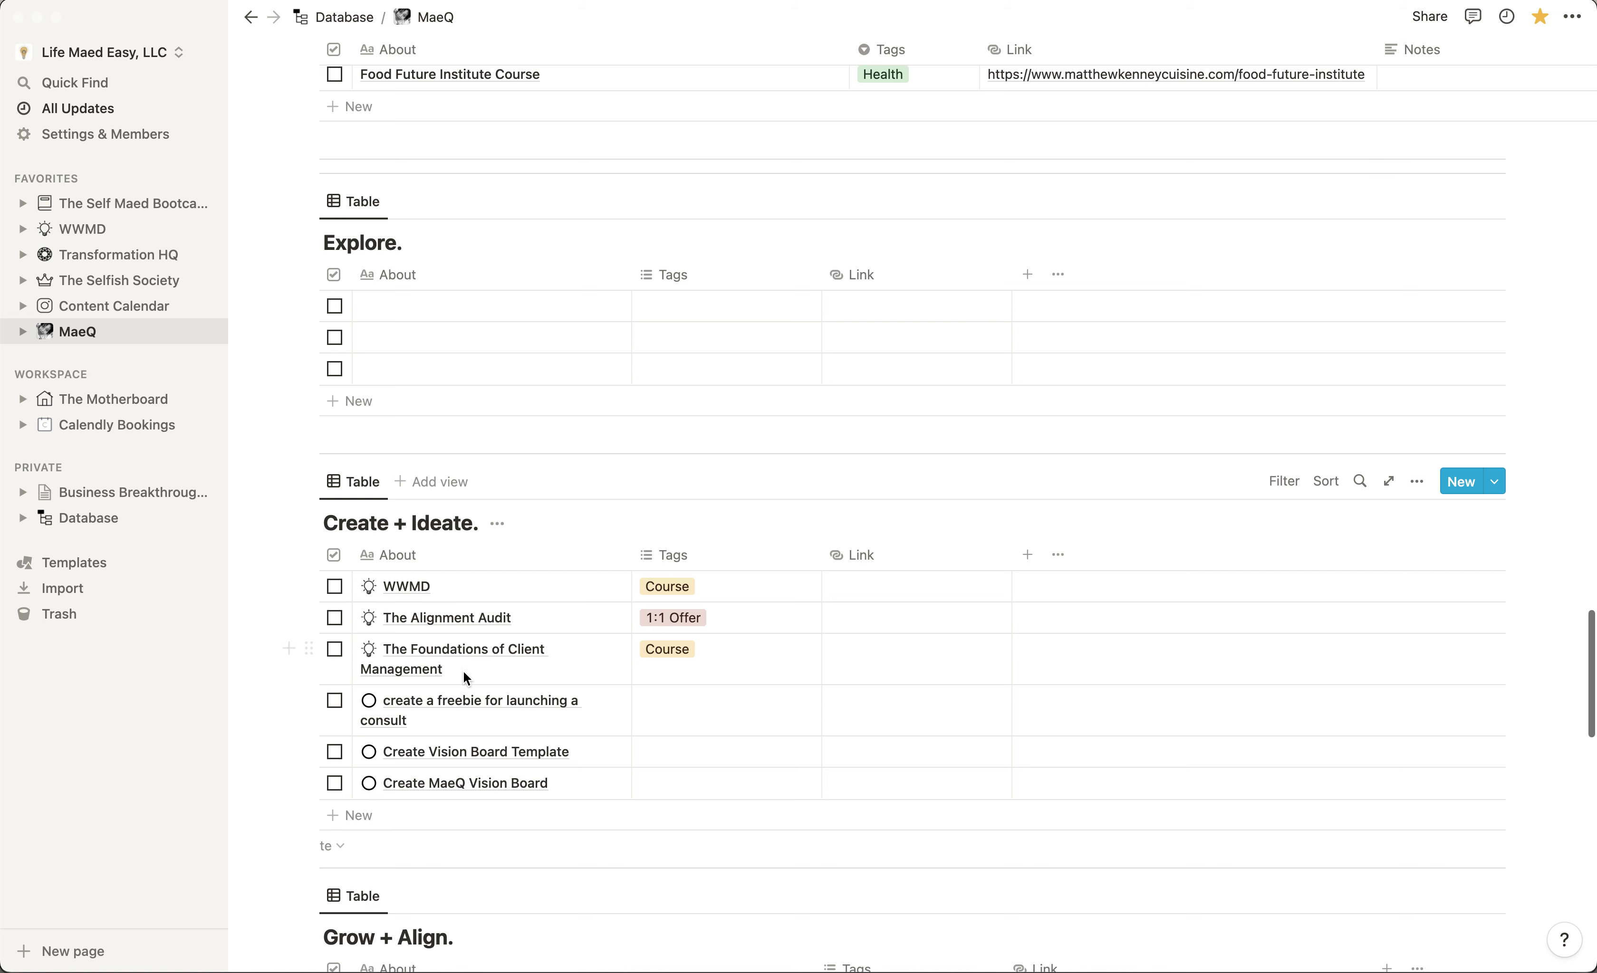
scroll(463, 671, "down", 8)
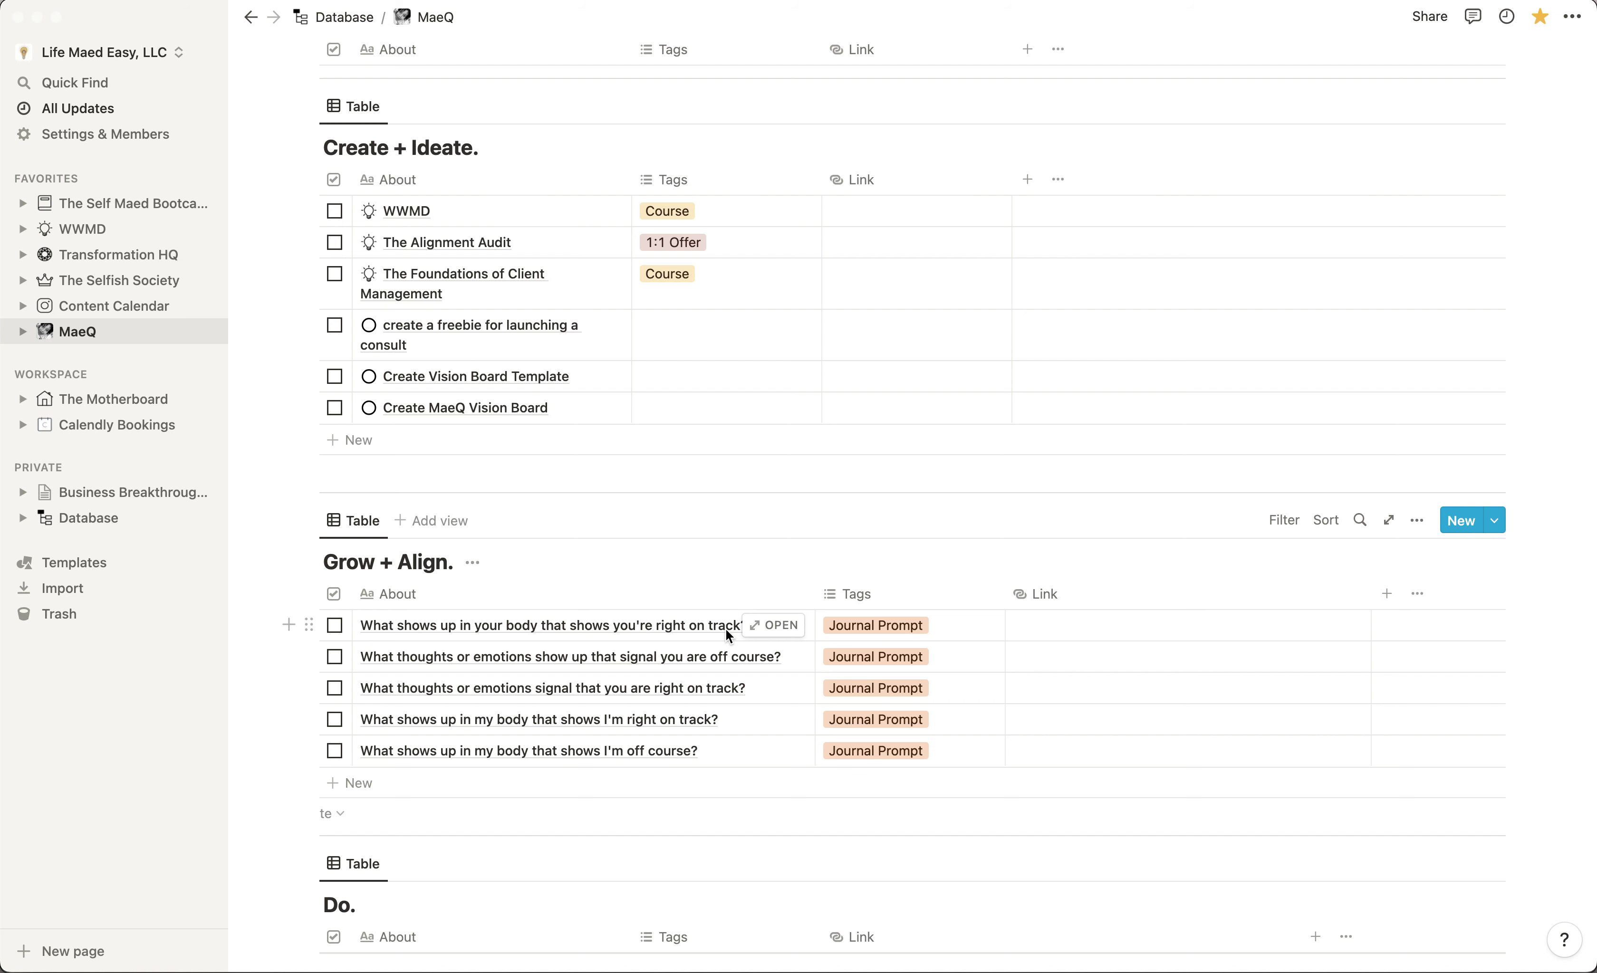
scroll(725, 629, "down", 4)
scroll(725, 628, "down", 3)
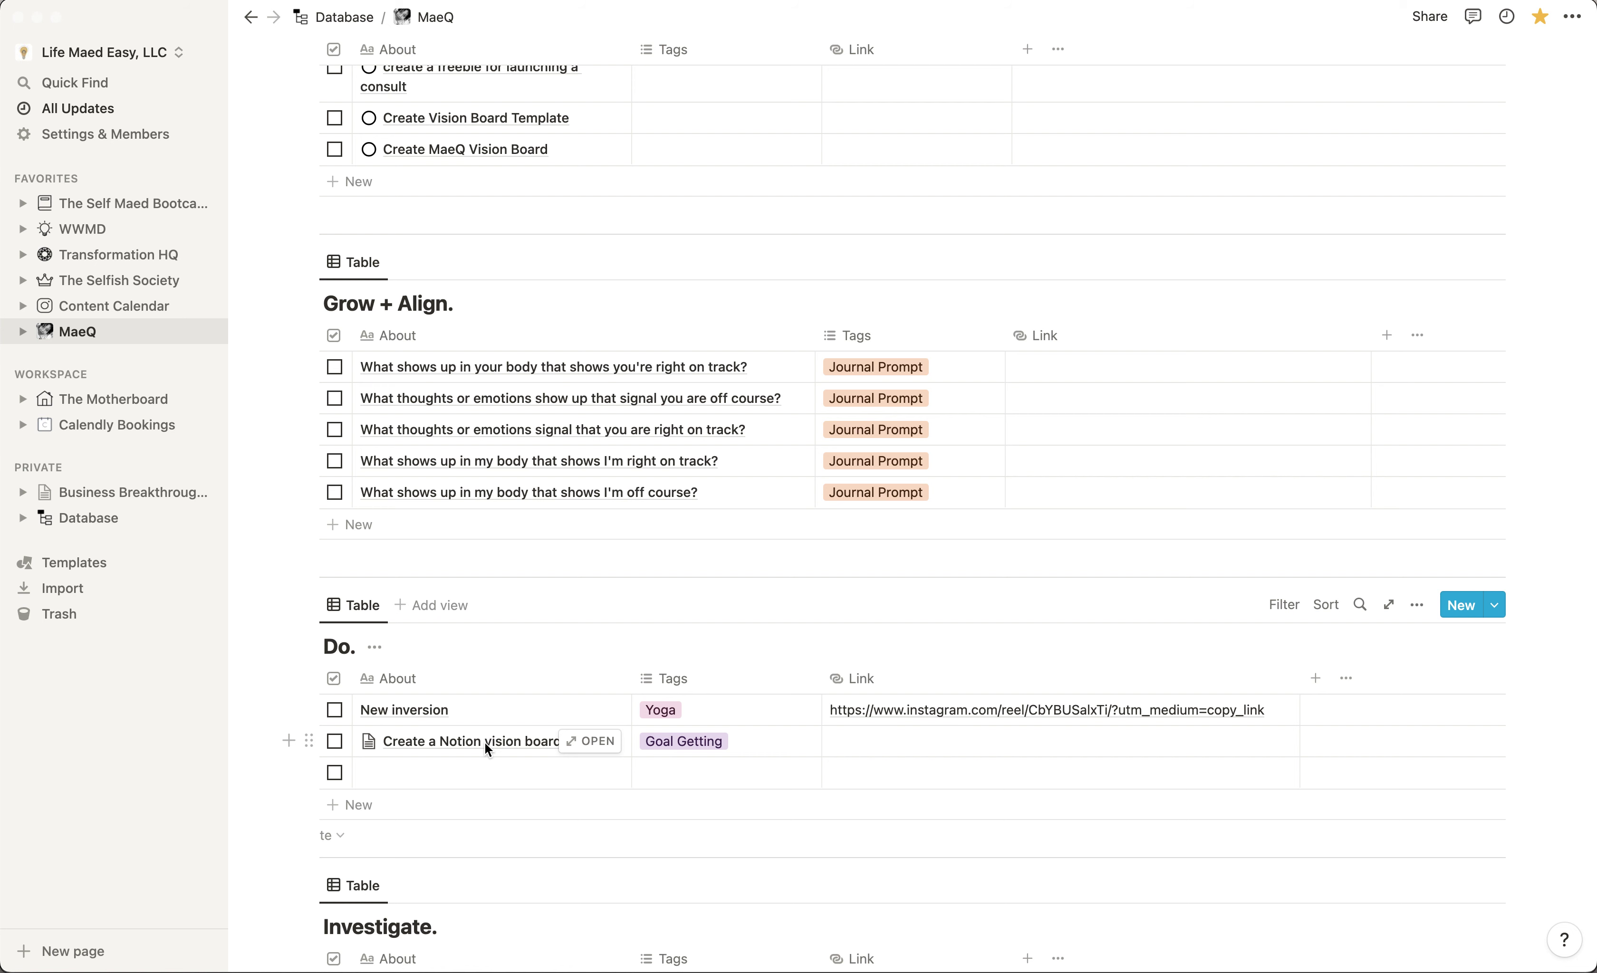
- Examine the Investigate. table, the personal About table and the Guidance. table at the end of the MaeQ page
scroll(485, 745, "down", 3)
scroll(485, 743, "down", 4)
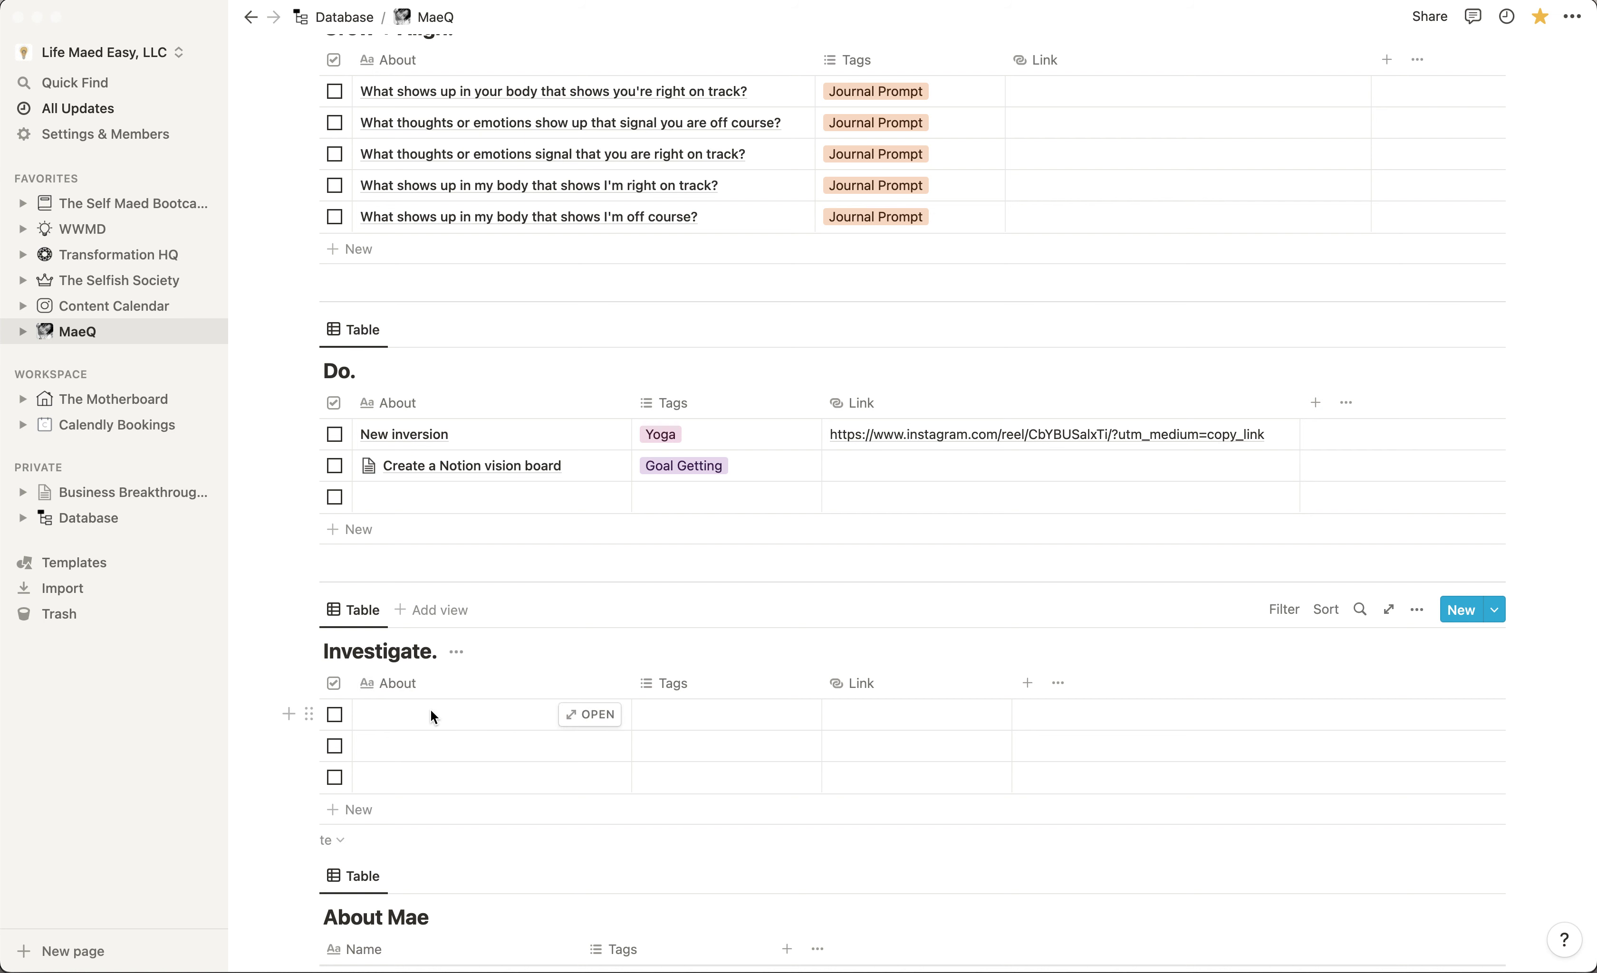
scroll(431, 714, "down", 3)
scroll(413, 809, "down", 5)
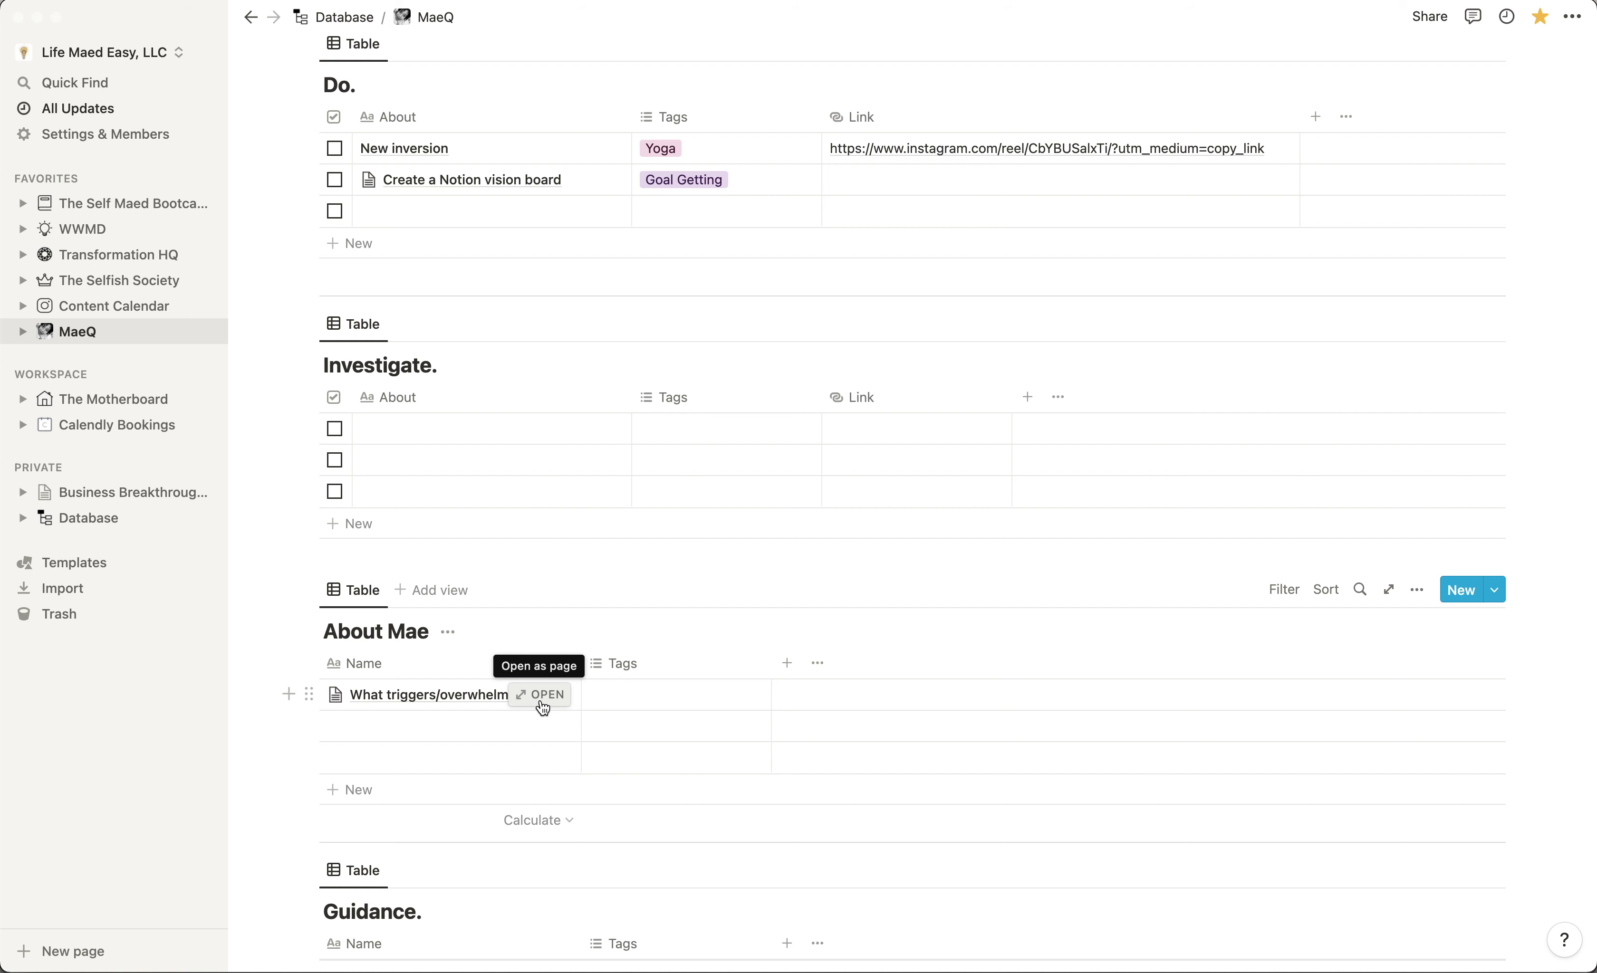
scroll(541, 705, "down", 5)
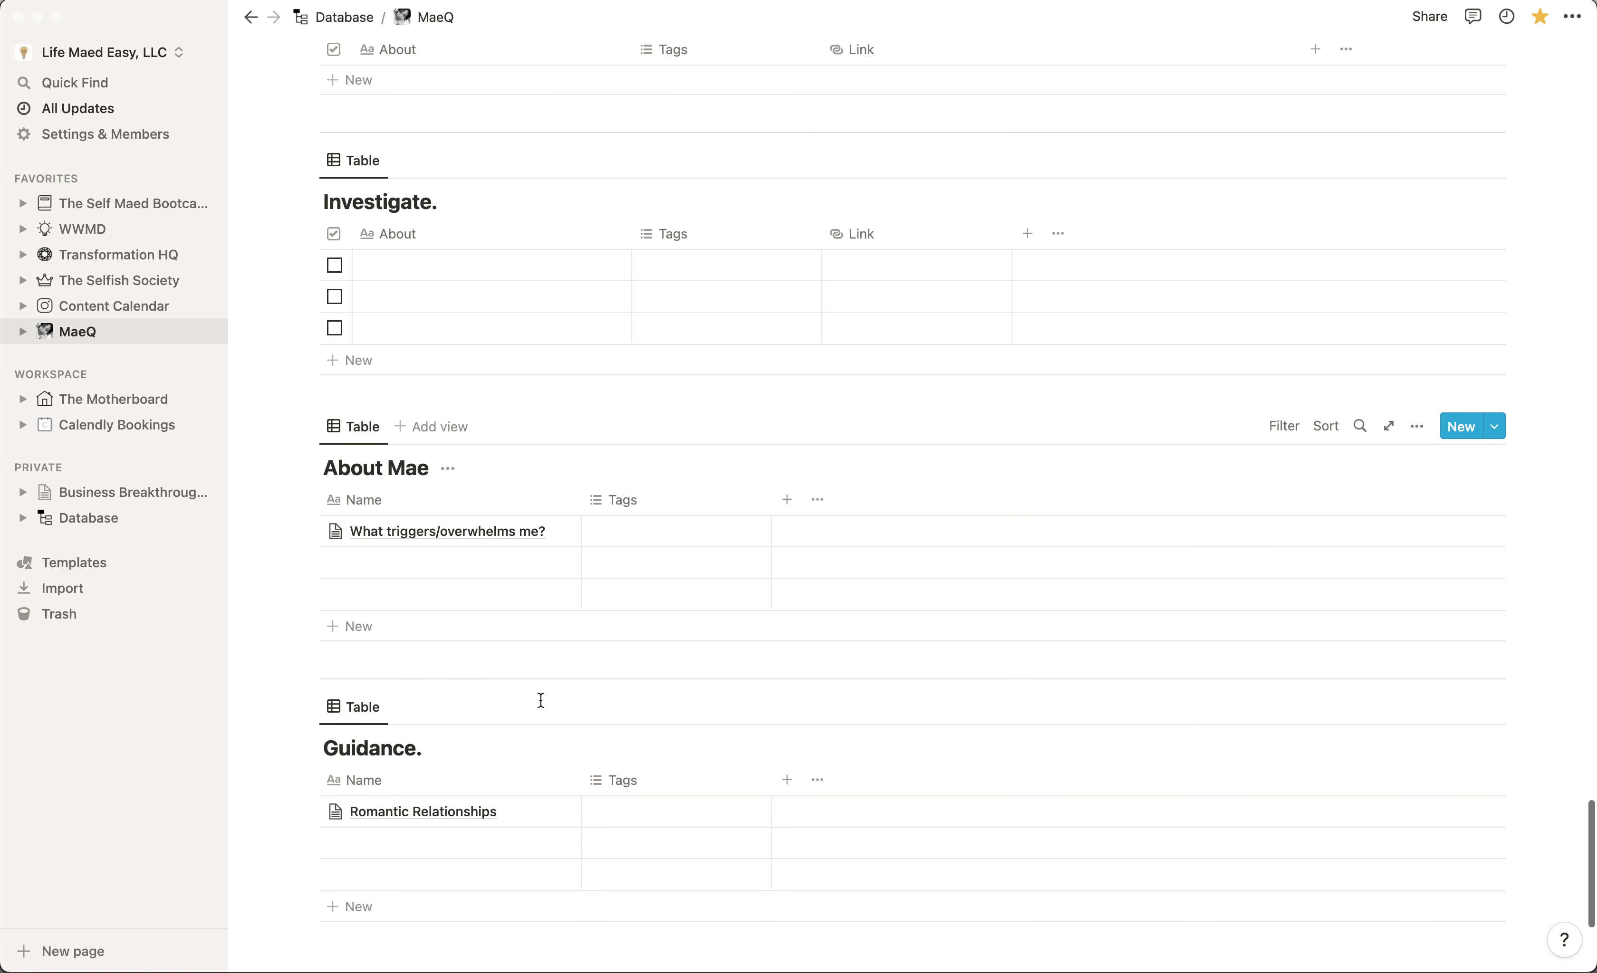
scroll(541, 700, "down", 4)
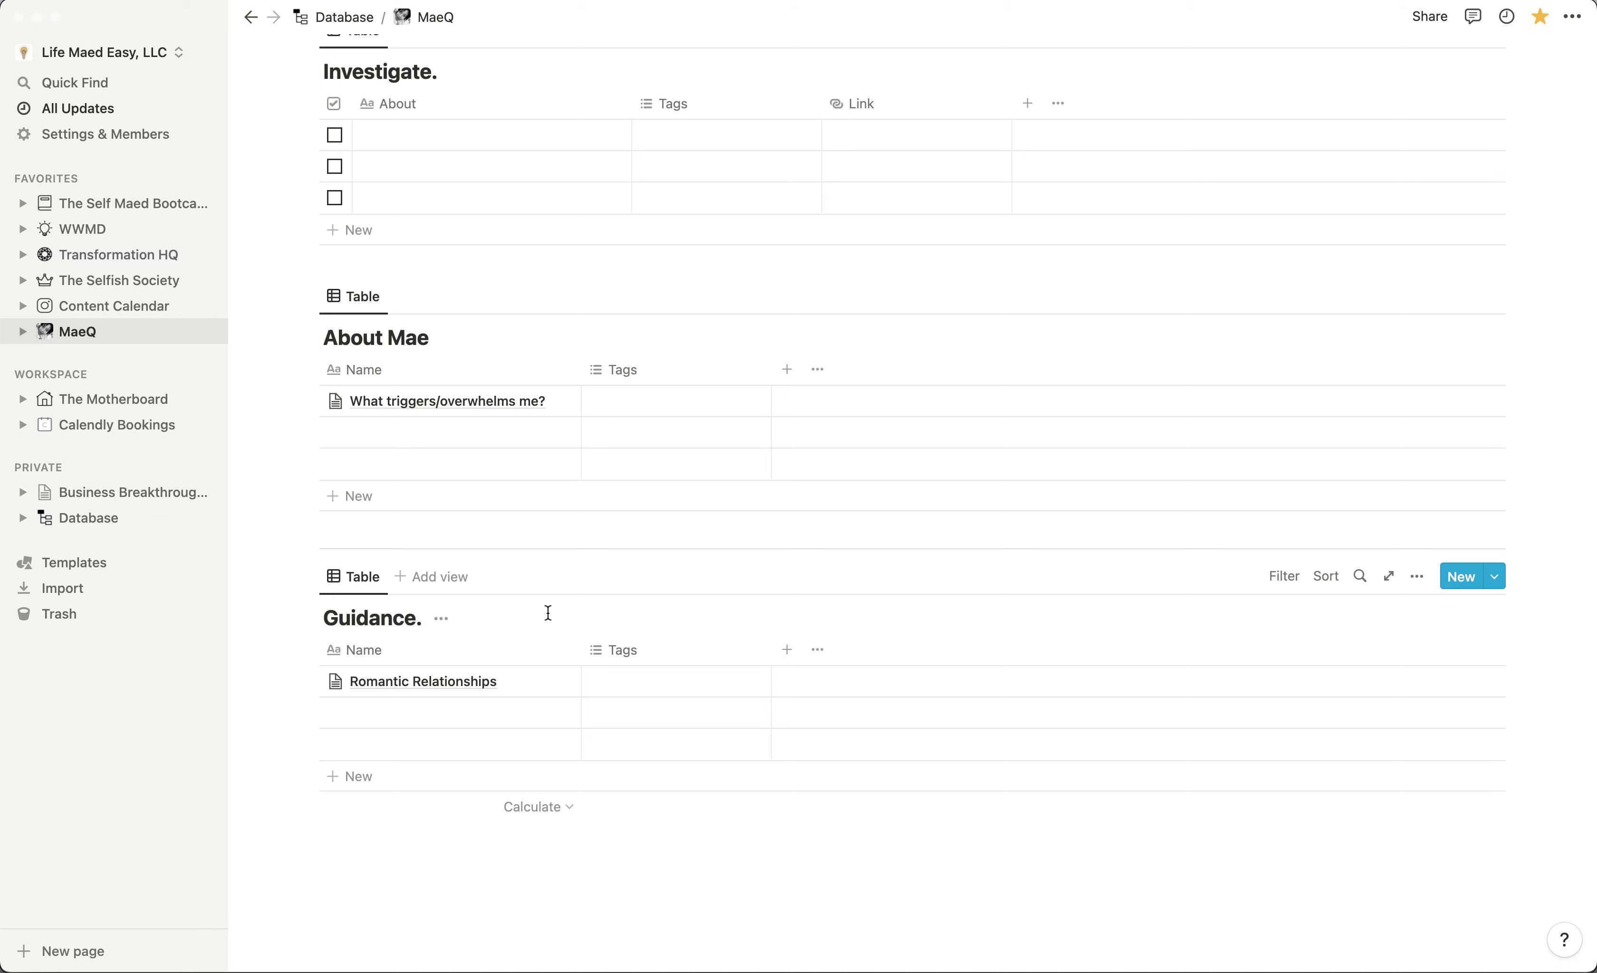
- Return to the beginning of the MaeQ page, reviewing the goals, calendar and task lists on the way to the Inbox and Mae Focus views
scroll(548, 613, "up", 20)
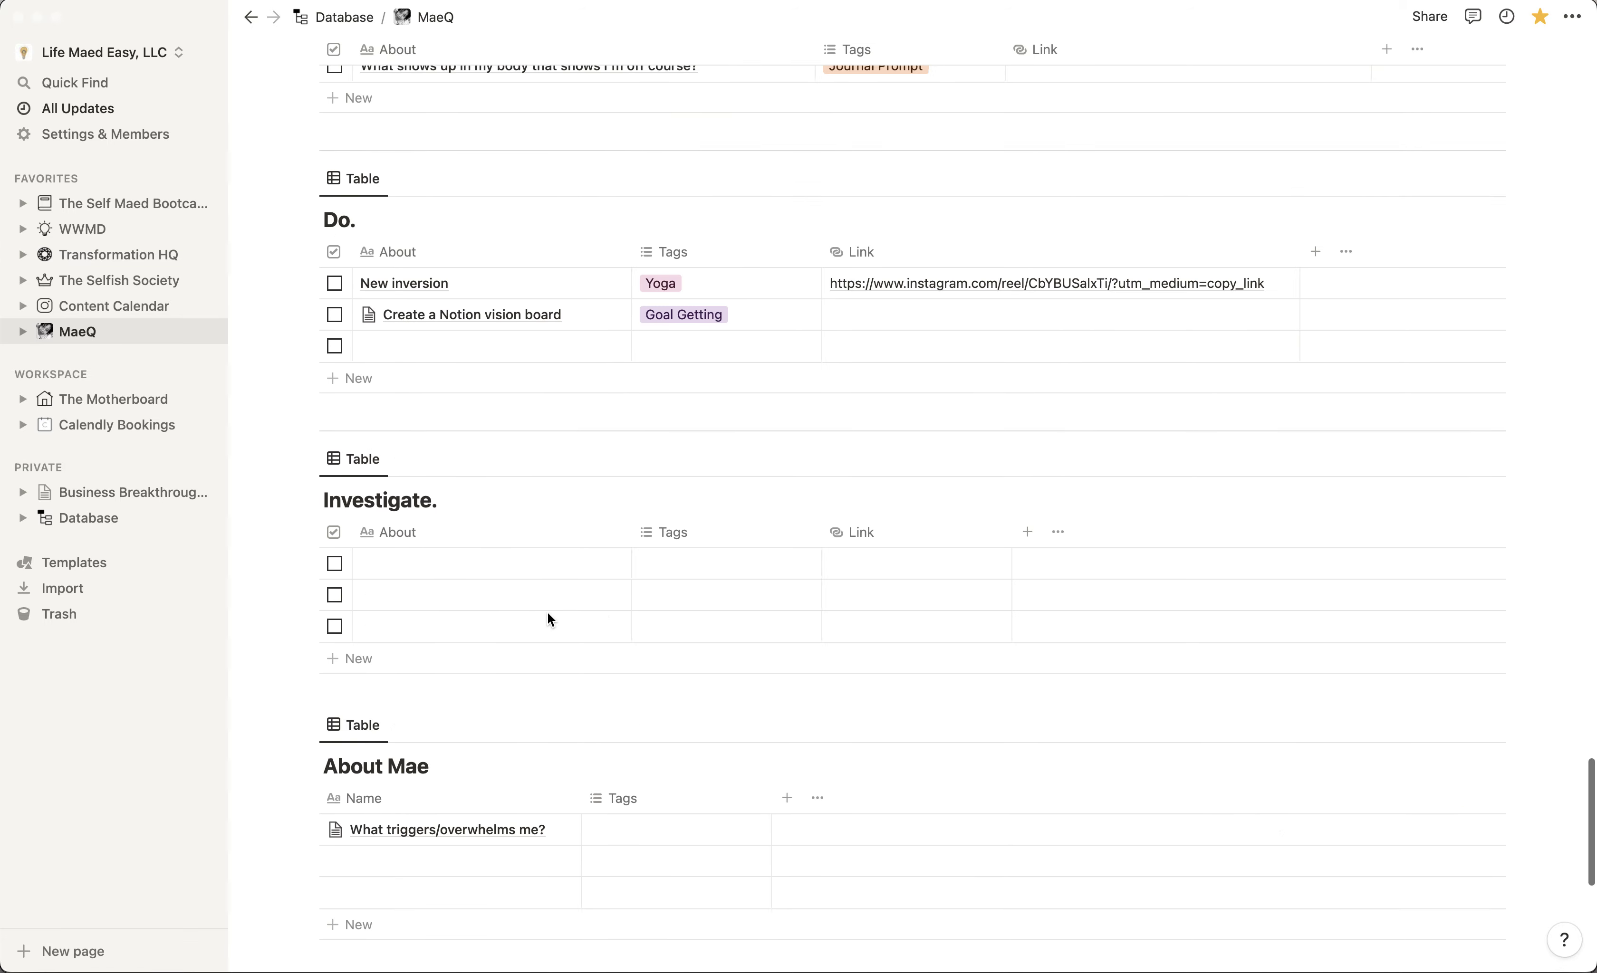
scroll(546, 612, "up", 15)
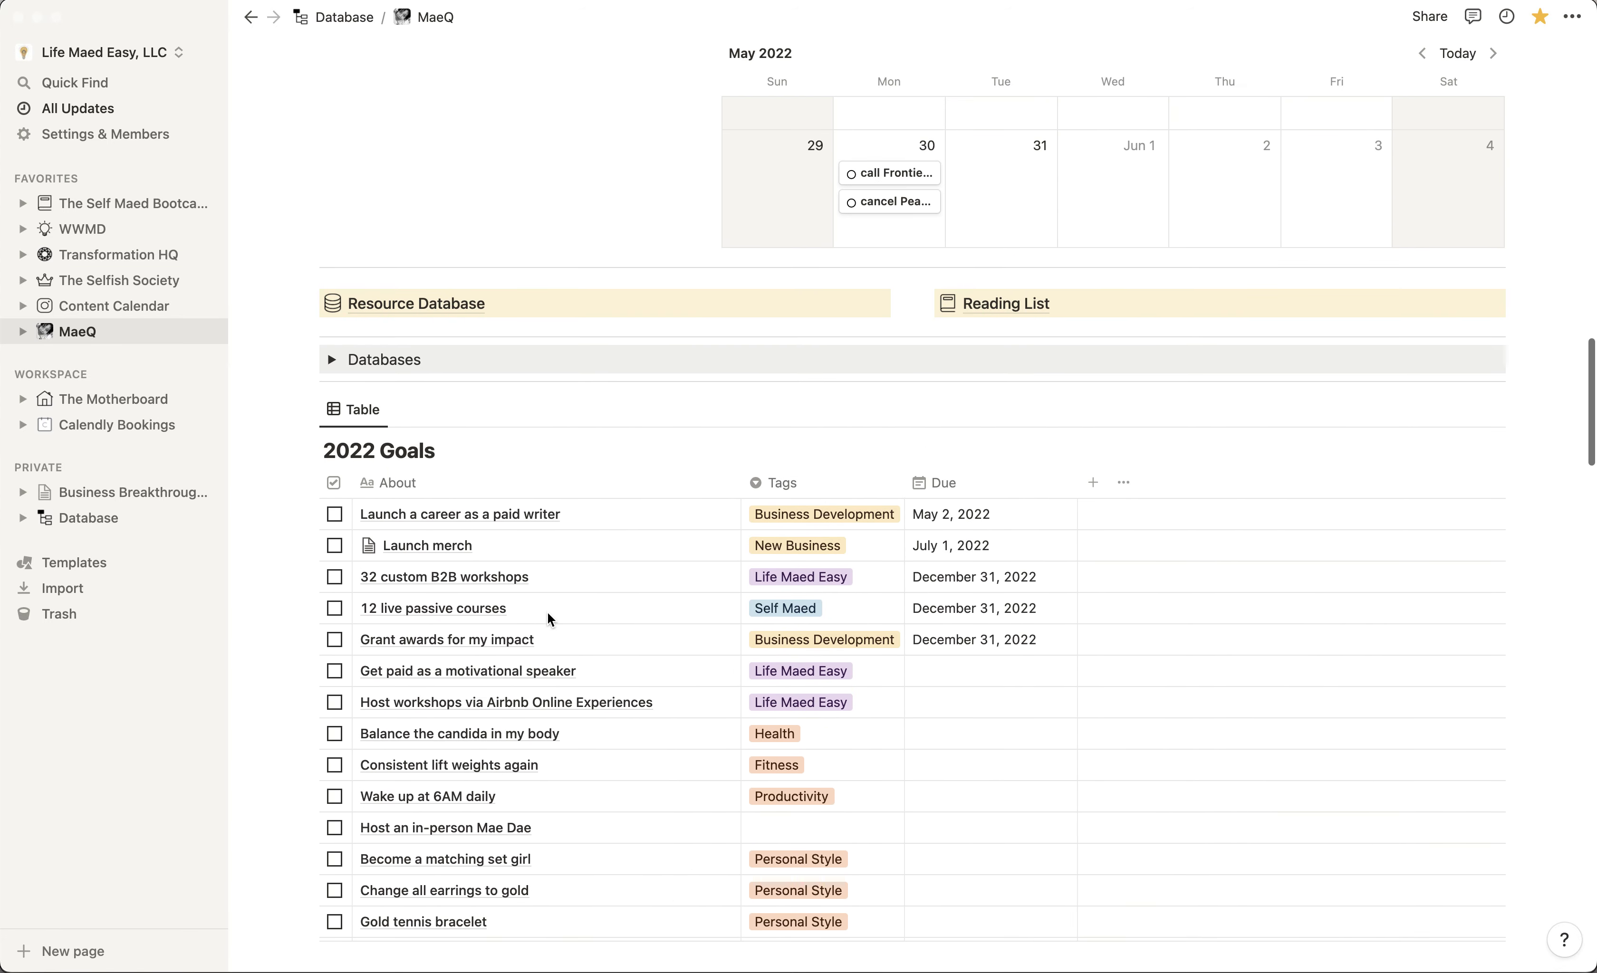
scroll(548, 613, "up", 10)
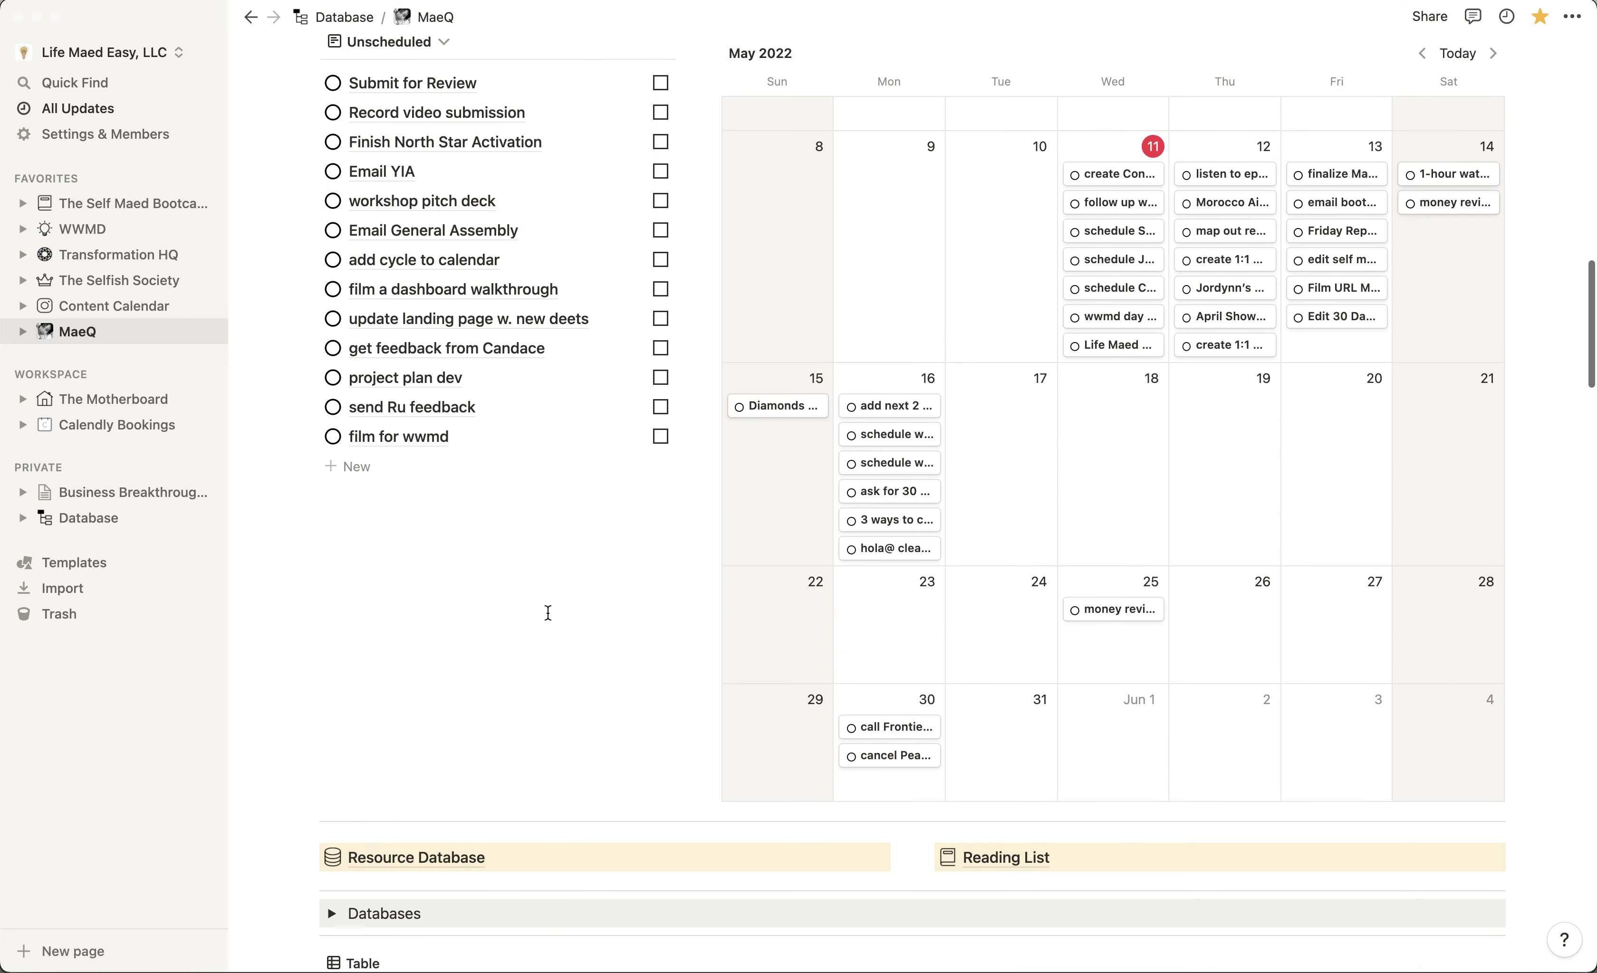
scroll(549, 621, "up", 10)
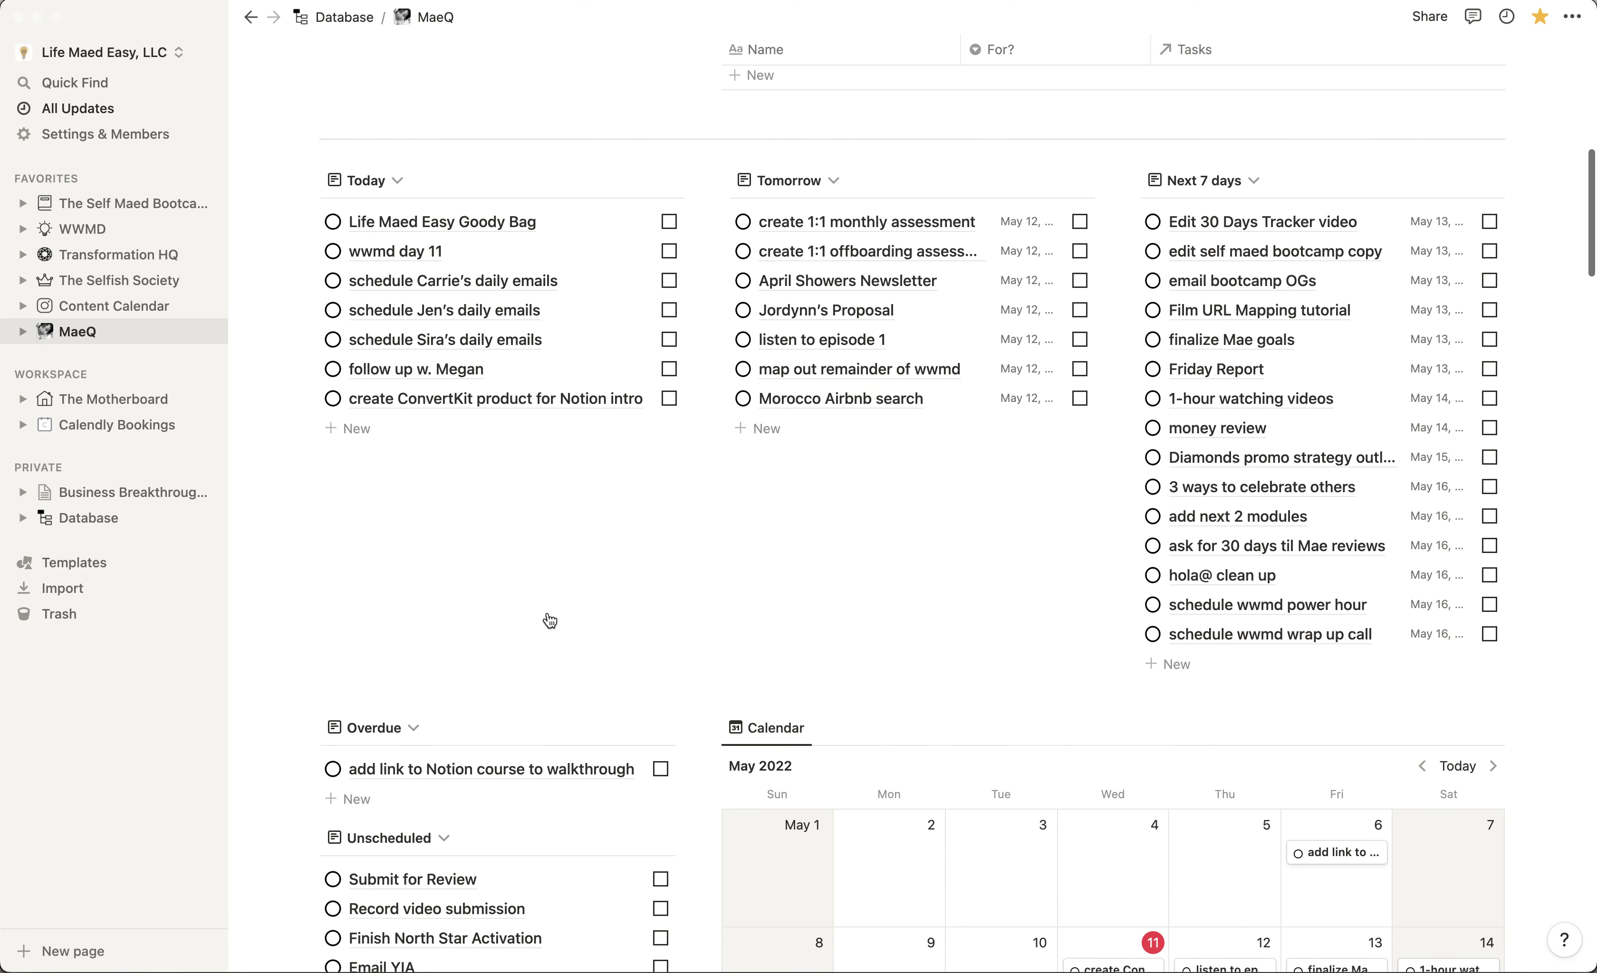
scroll(547, 613, "up", 8)
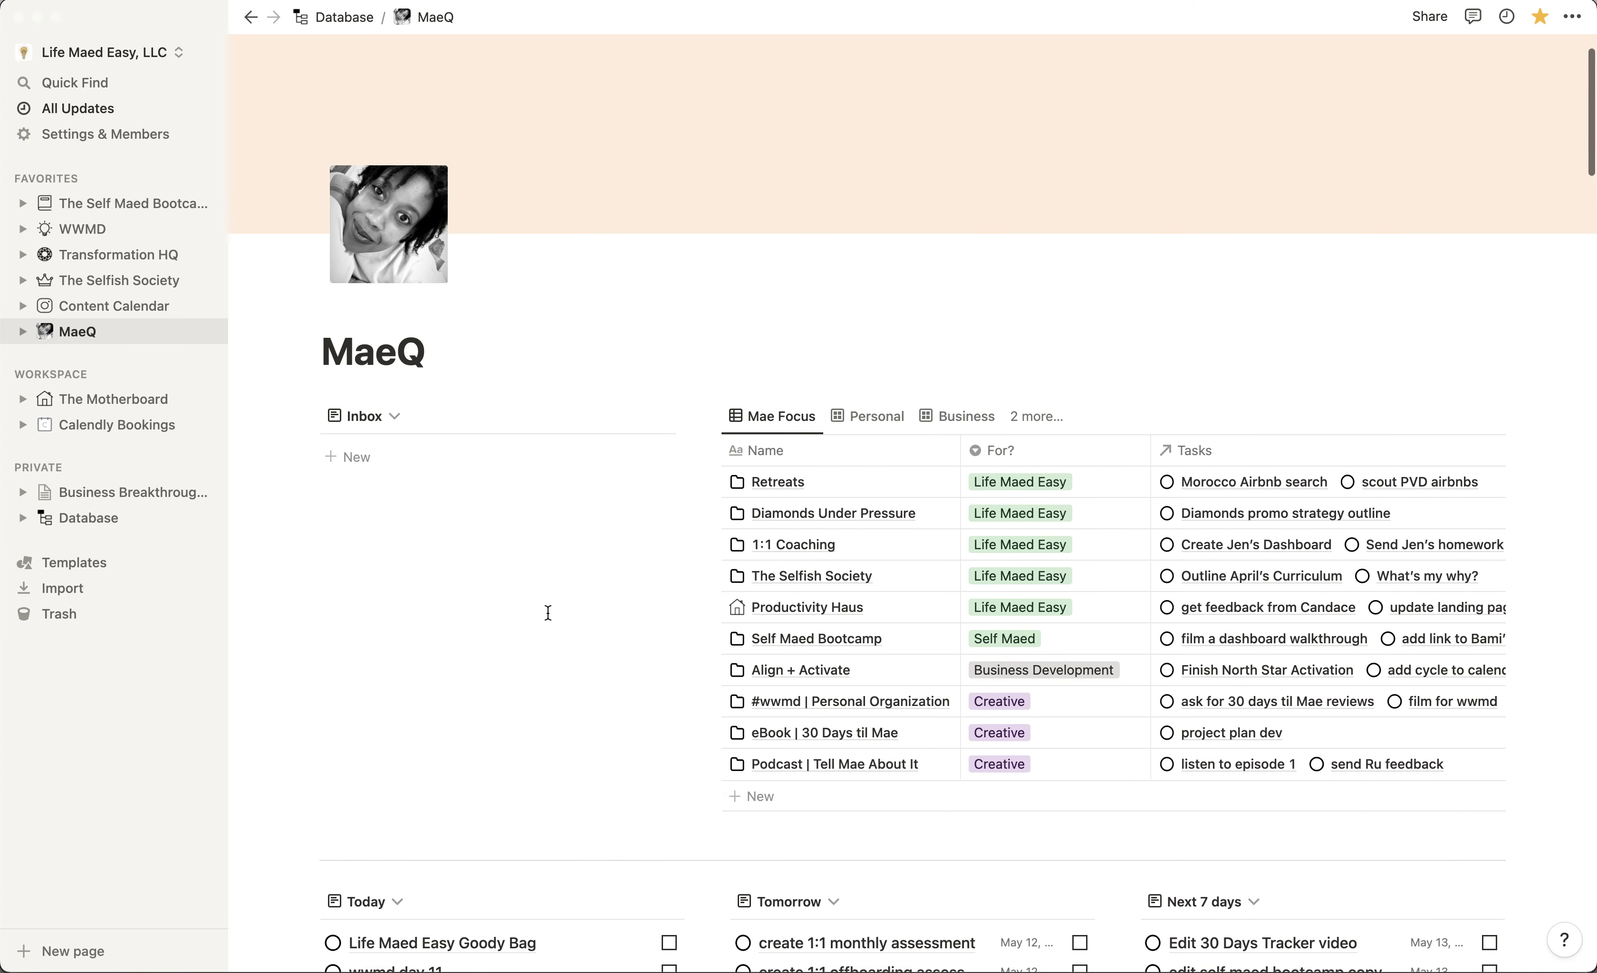